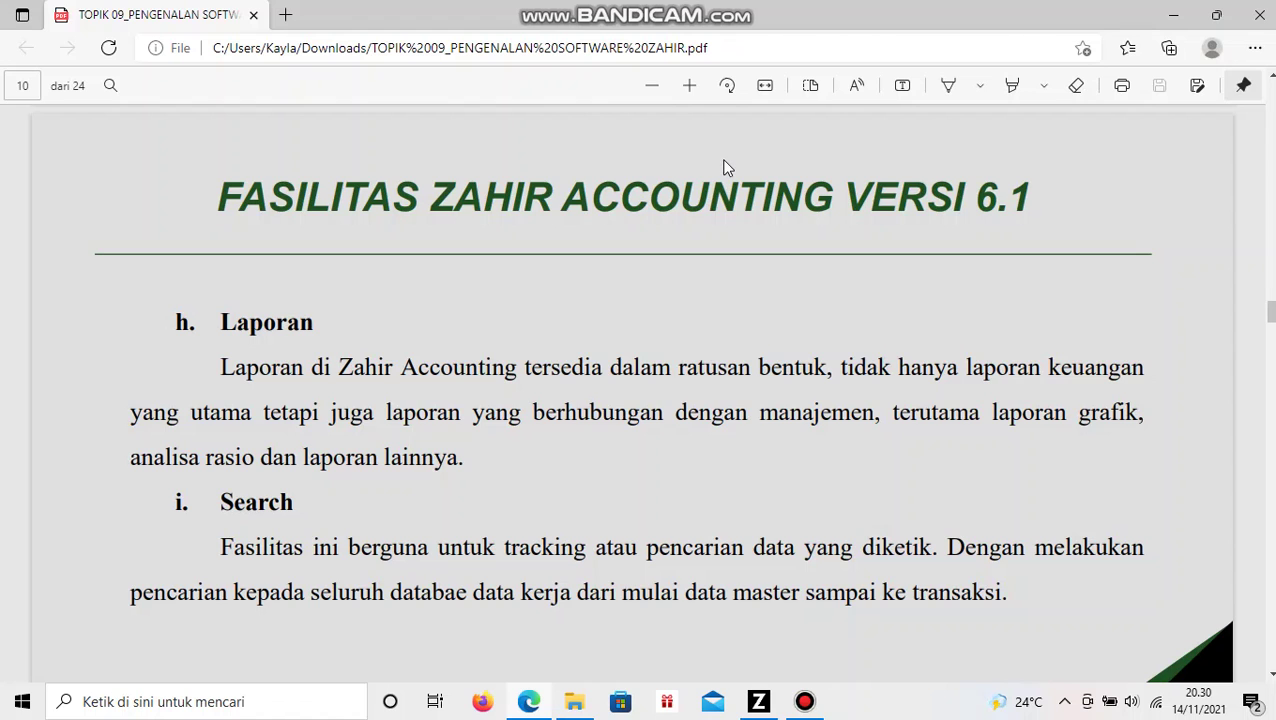
# - Scroll the Zahir tutorial PDF to the page 12 company information example
pyautogui.scroll(-5, 726, 166)
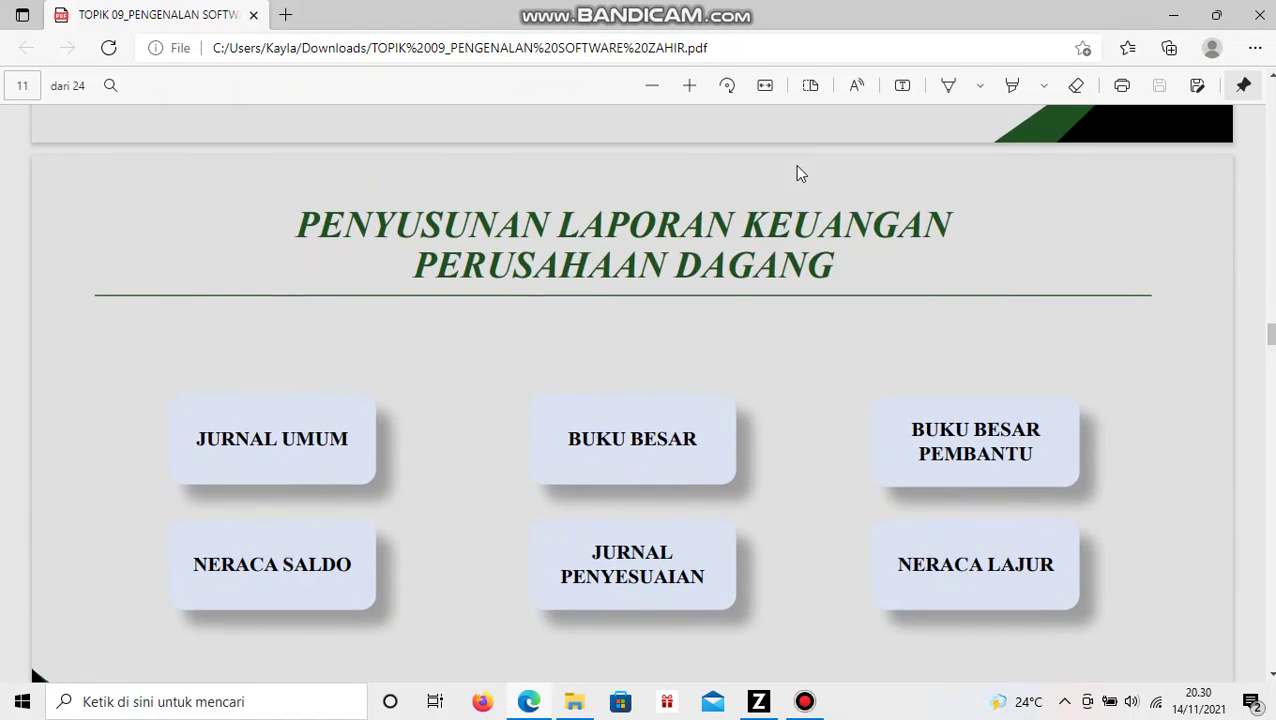
pyautogui.scroll(-2, 404, 307)
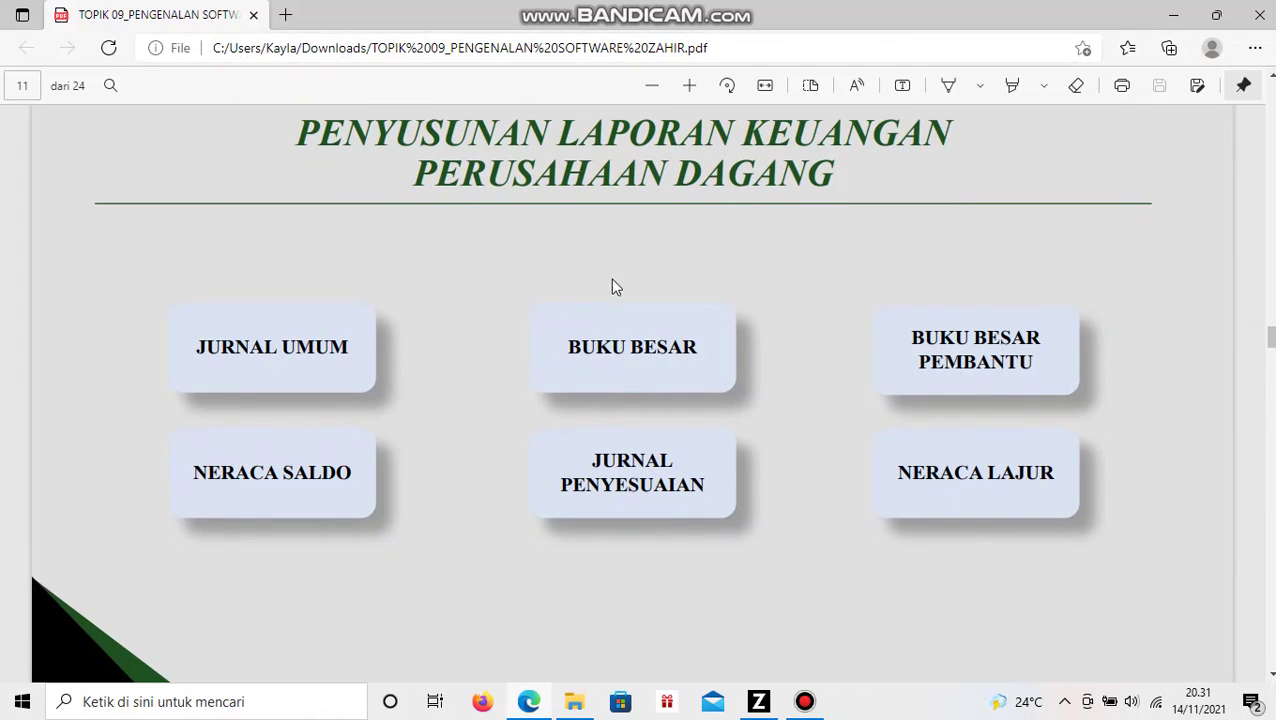
pyautogui.scroll(-10, 561, 305)
pyautogui.scroll(2, 575, 303)
pyautogui.scroll(-1, 553, 288)
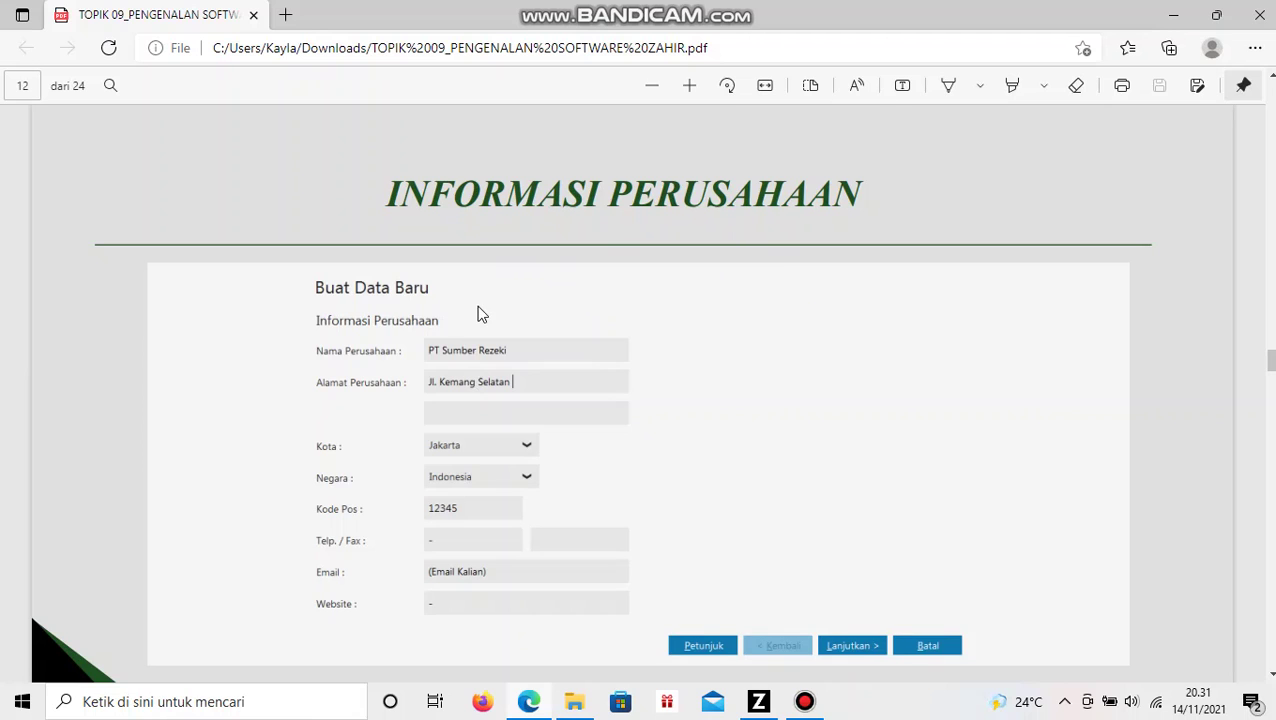
pyautogui.scroll(-2, 600, 335)
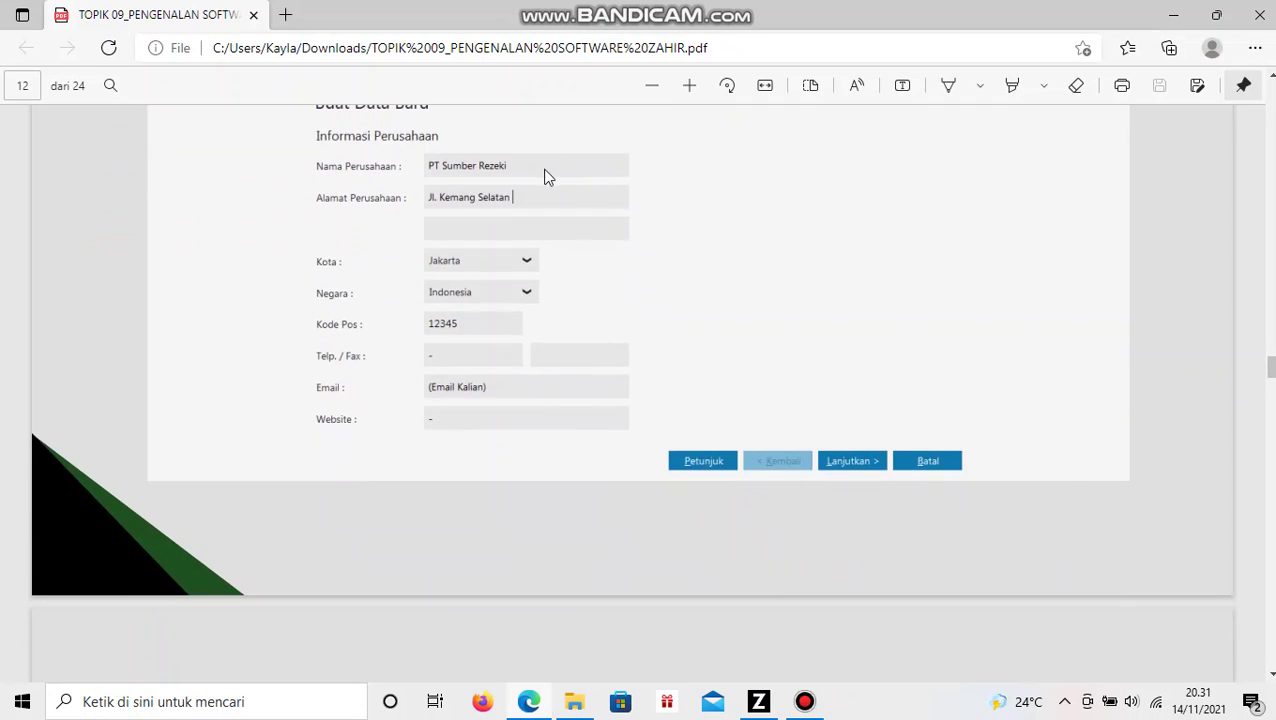
pyautogui.scroll(2, 813, 353)
# - Switch to Zahir Accounting 6 and start a new data file with Membuat Data Baru
pyautogui.click(759, 701)
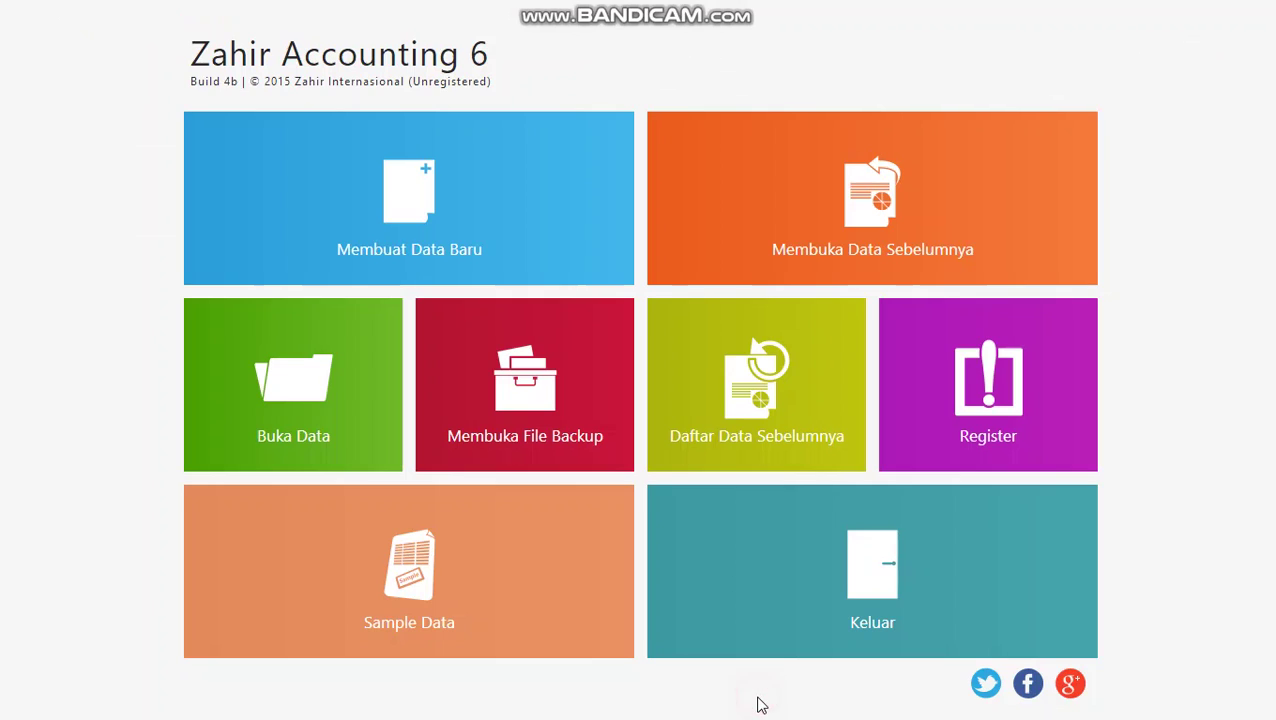
pyautogui.click(385, 200)
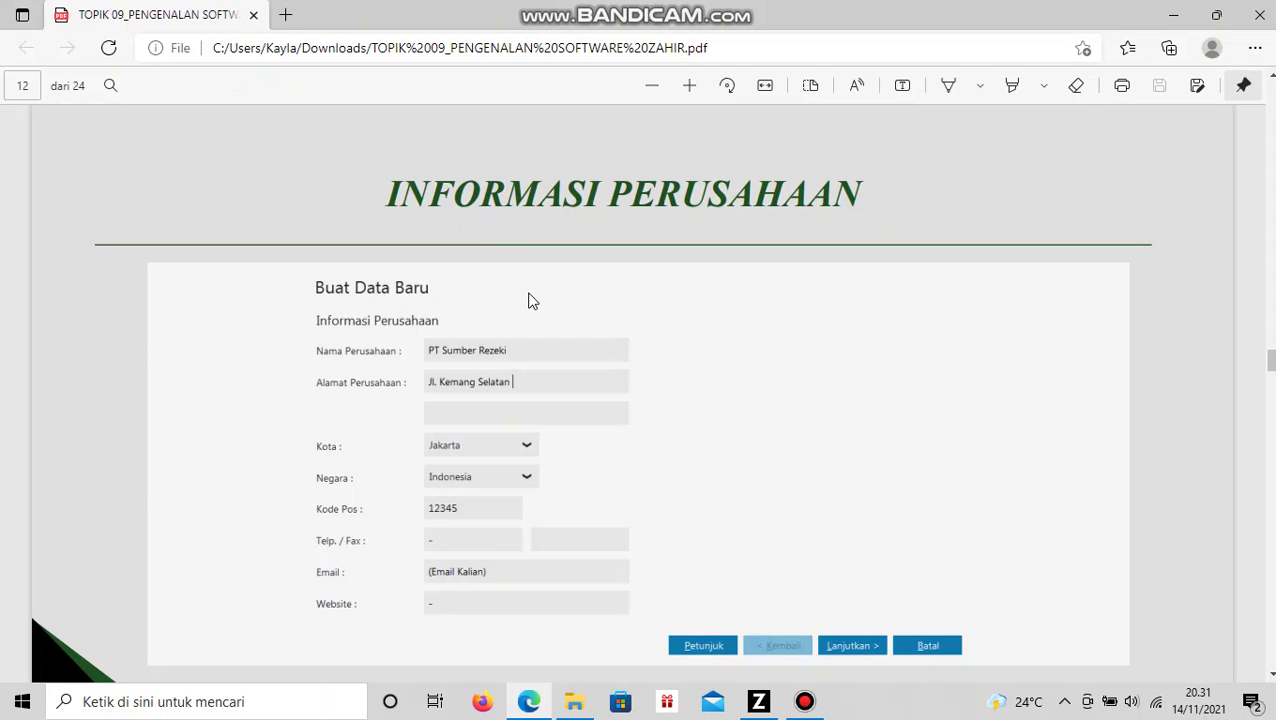
# - Enter company name PT Sumber Rezeki, address Jl. Kemang Selatan, city Jakarta, country Indonesia
pyautogui.hotkey('alt', 'Tab')
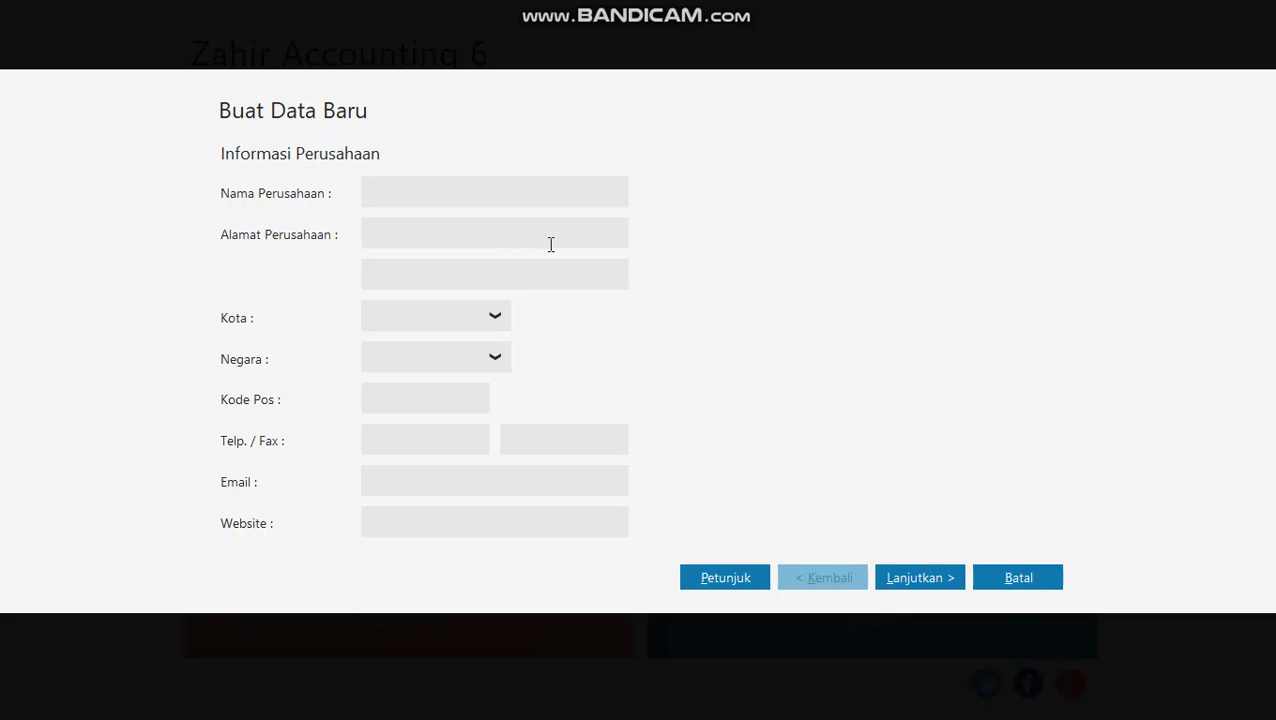
pyautogui.write('PT Sumber Rezeki')
pyautogui.click(506, 226)
pyautogui.write('Jl. Kemang Selatan')
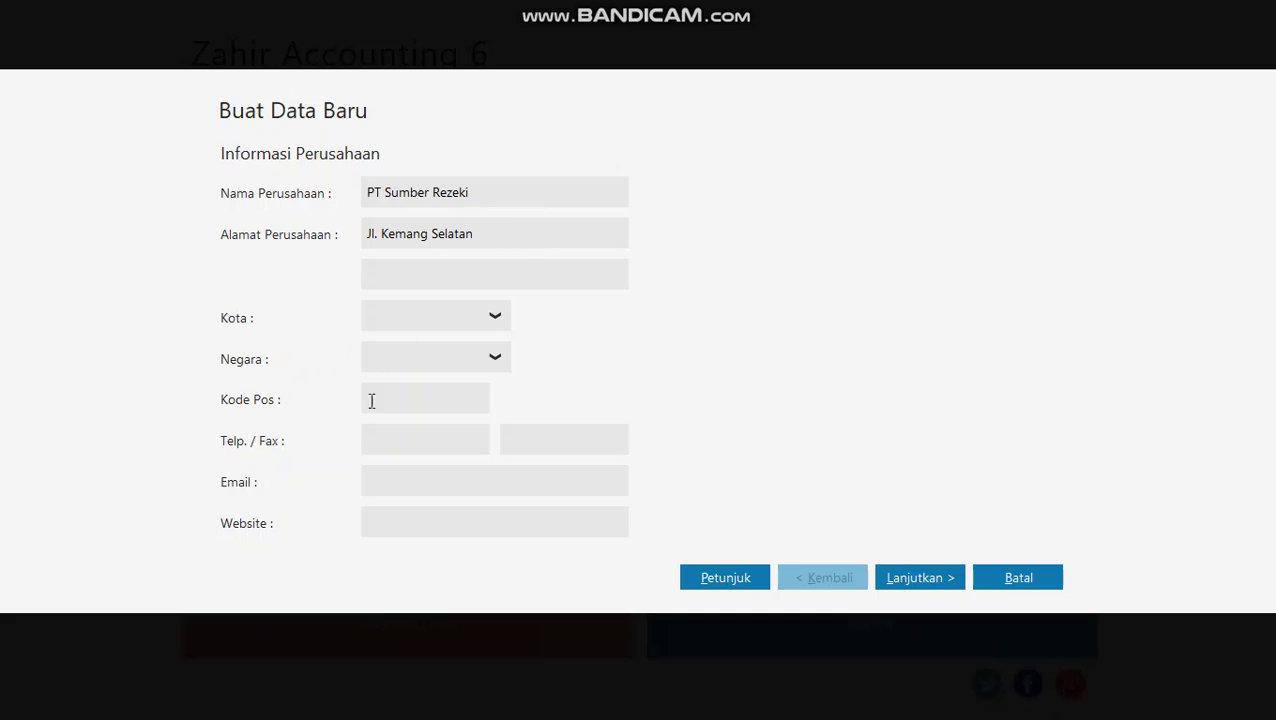
pyautogui.click(495, 315)
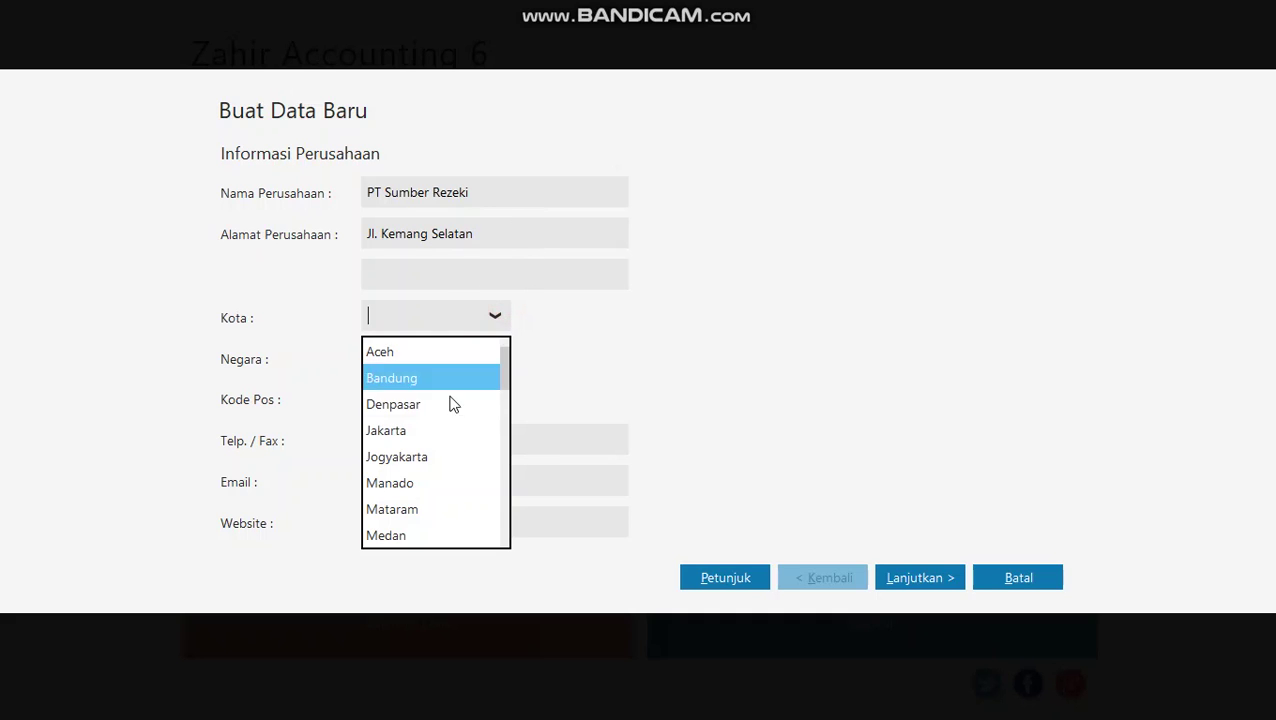
pyautogui.click(430, 440)
pyautogui.click(440, 398)
pyautogui.click(460, 352)
pyautogui.click(490, 359)
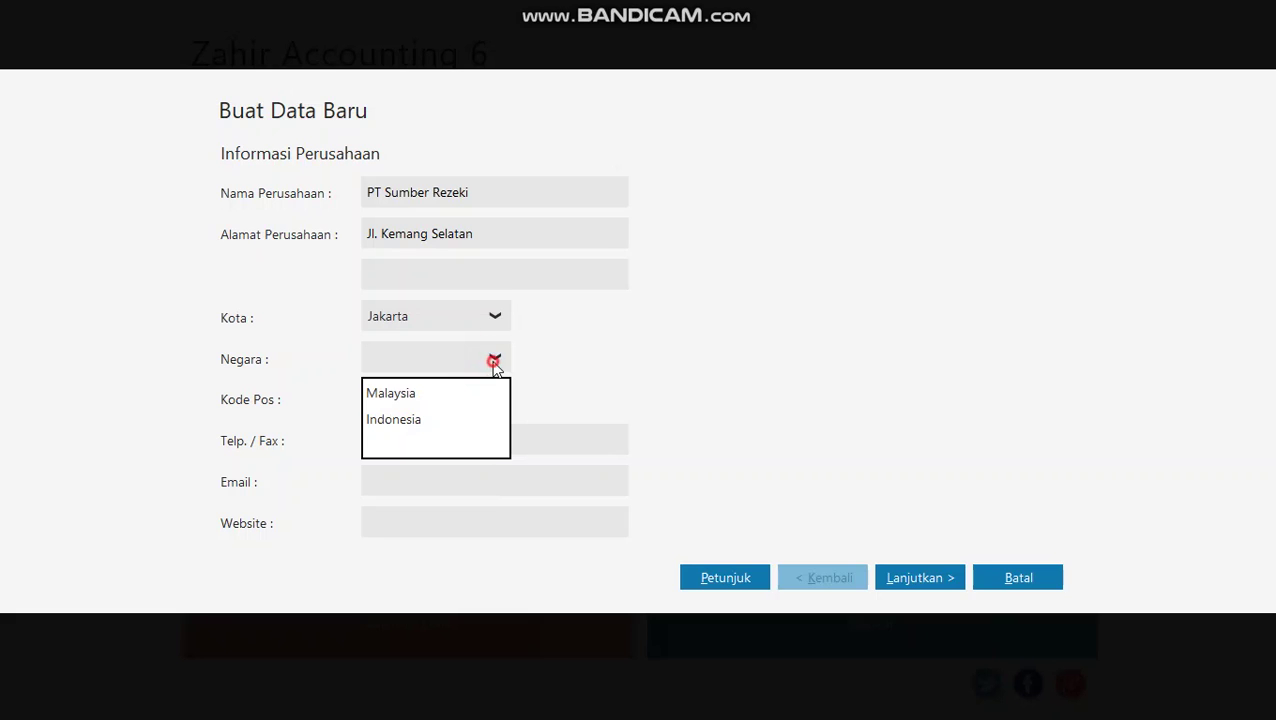
pyautogui.click(470, 427)
# - Enter postcode 12345 and a dash for the phone and fax numbers
pyautogui.click(426, 401)
pyautogui.write('12345')
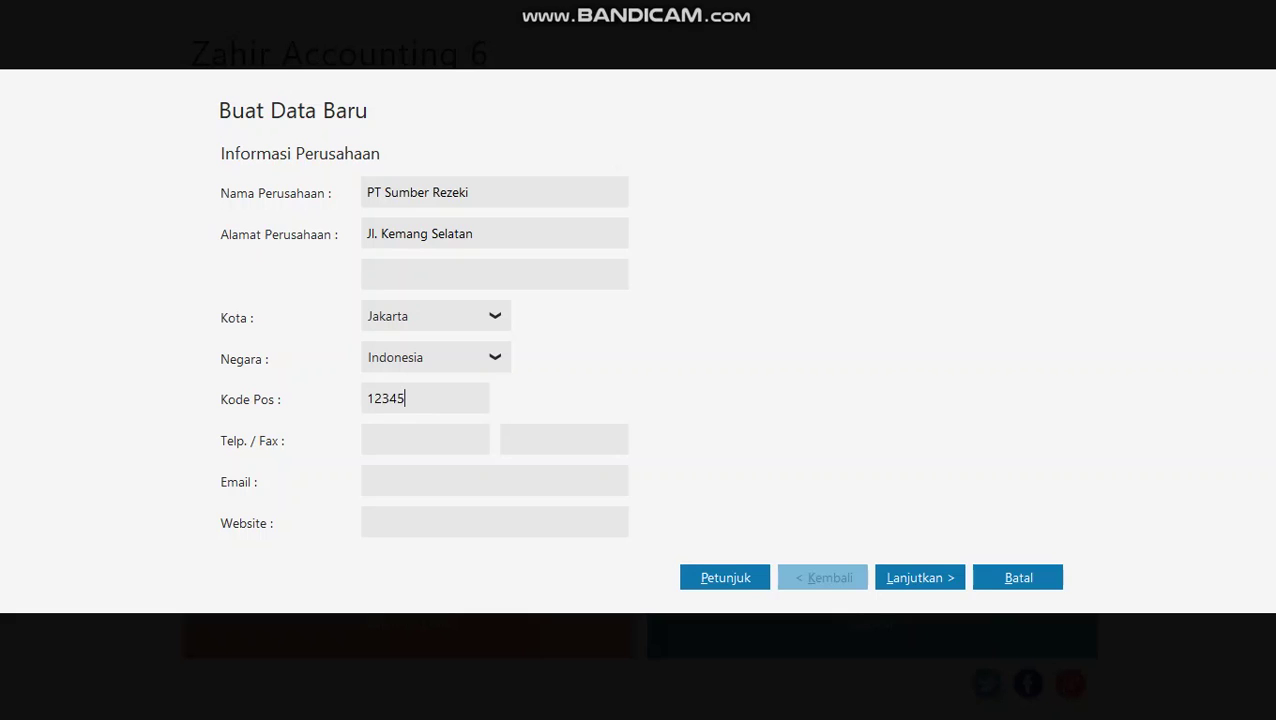
pyautogui.press('Tab')
pyautogui.click(418, 432)
pyautogui.write('-')
pyautogui.click(532, 446)
pyautogui.write('-')
# - Fill in the company e-mail address and a dash for the website
pyautogui.click(449, 487)
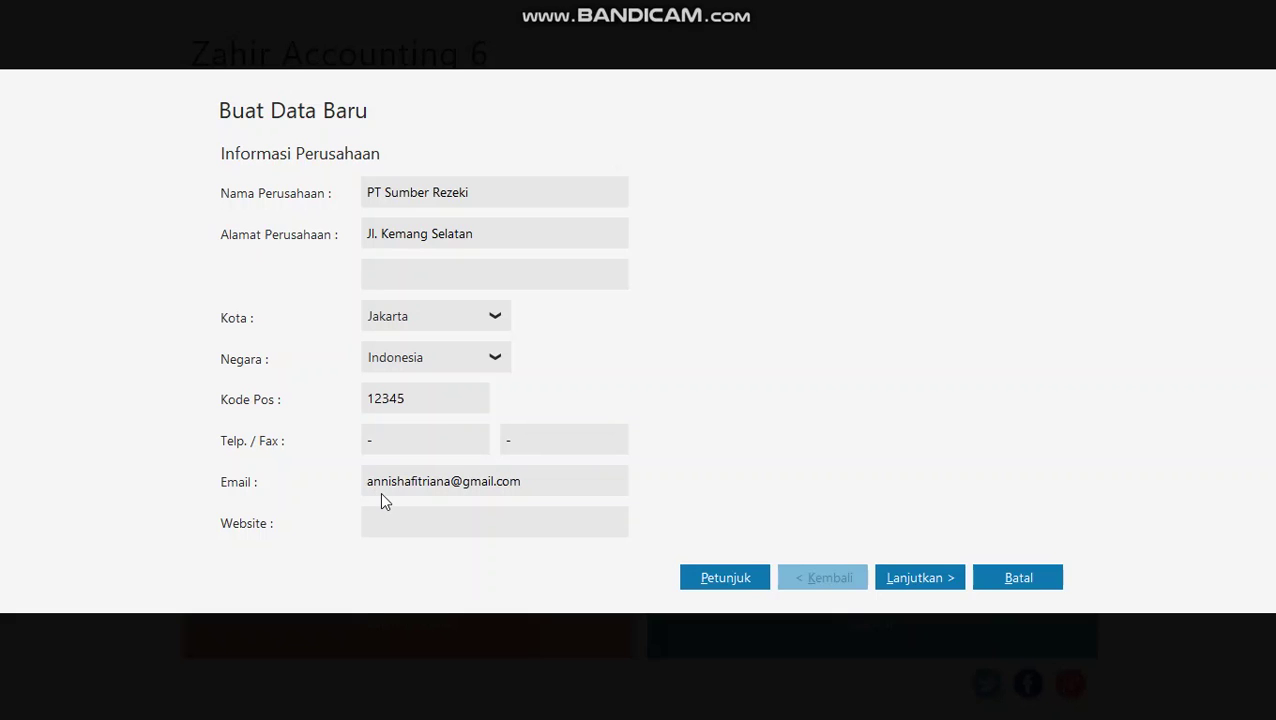
pyautogui.click(459, 517)
pyautogui.write('-')
# - Set the accounting period to start Januari 2018 with year-end closing in Desember
pyautogui.click(926, 580)
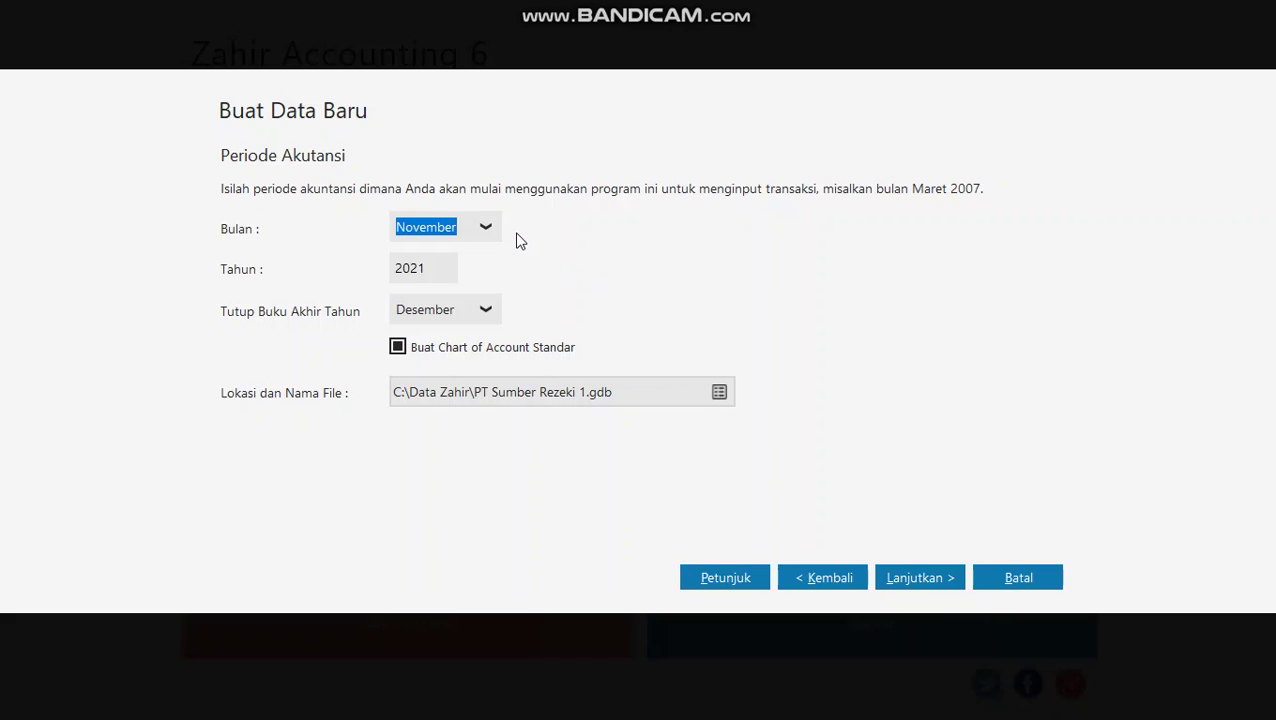
pyautogui.click(446, 226)
pyautogui.click(484, 227)
pyautogui.scroll(1, 450, 259)
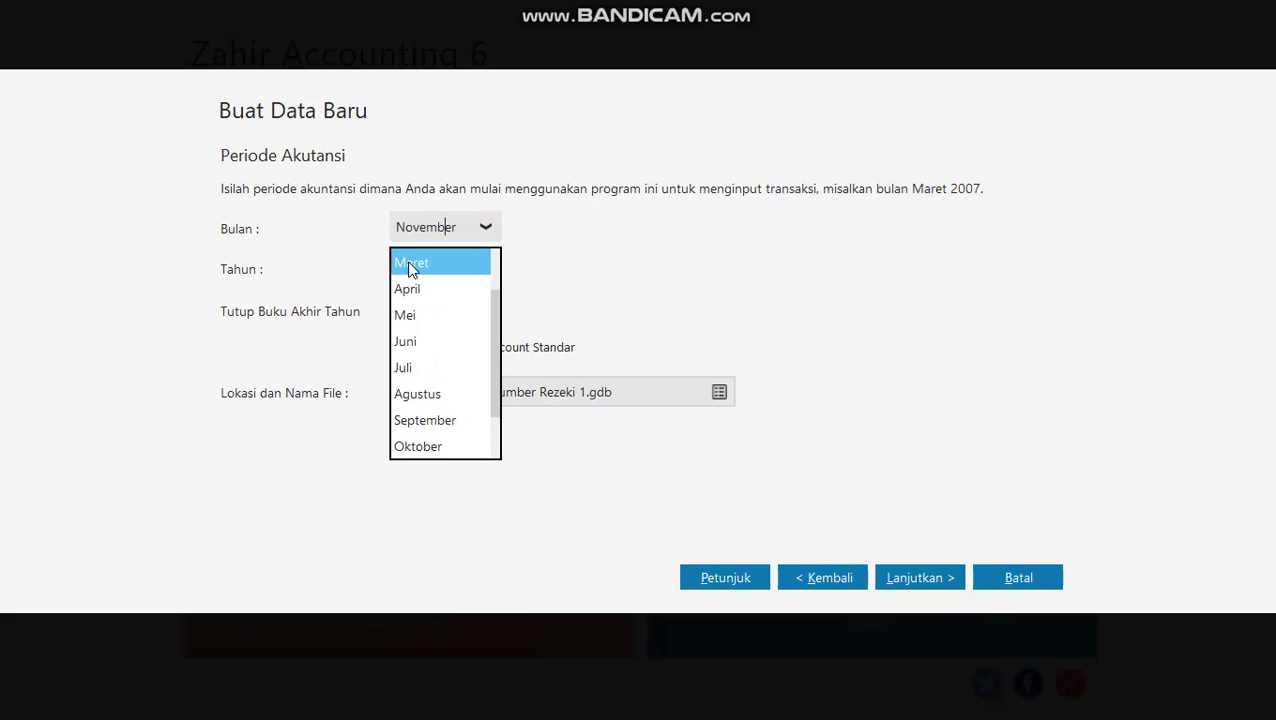
pyautogui.scroll(1, 434, 276)
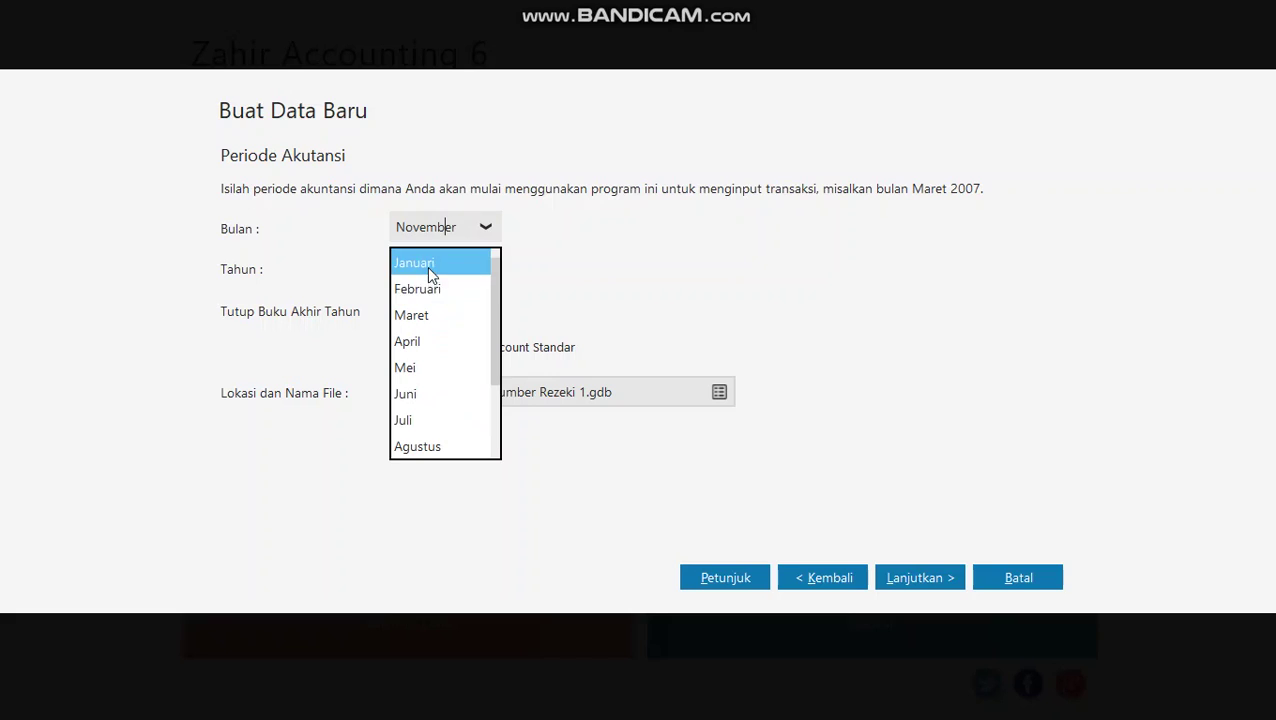
pyautogui.click(427, 263)
pyautogui.doubleClick(421, 271)
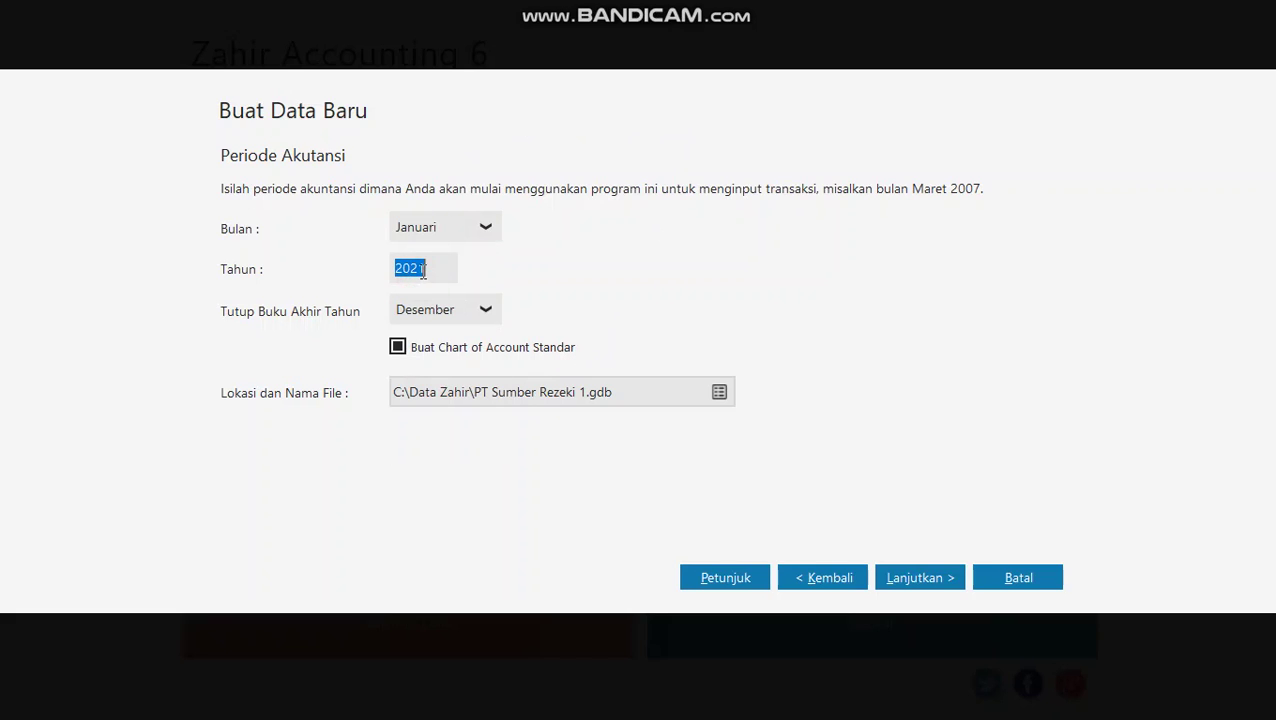
pyautogui.write('2018')
pyautogui.click(460, 314)
pyautogui.click(483, 305)
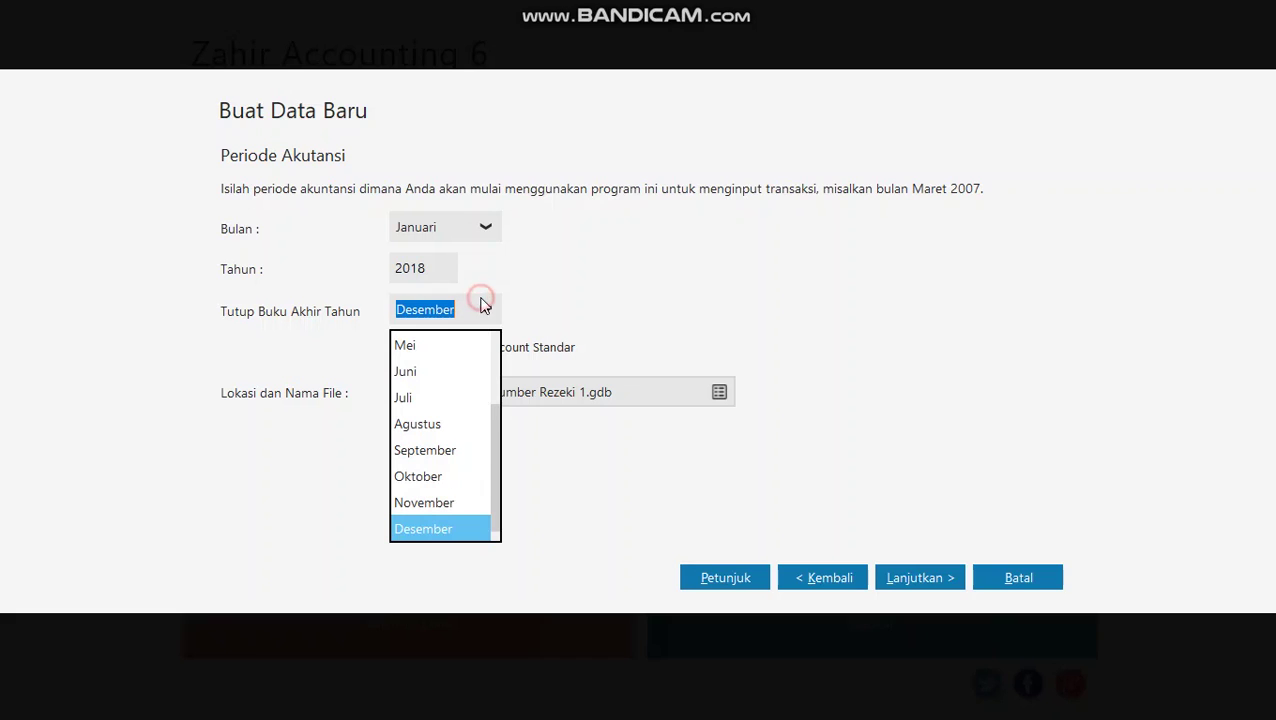
pyautogui.click(547, 293)
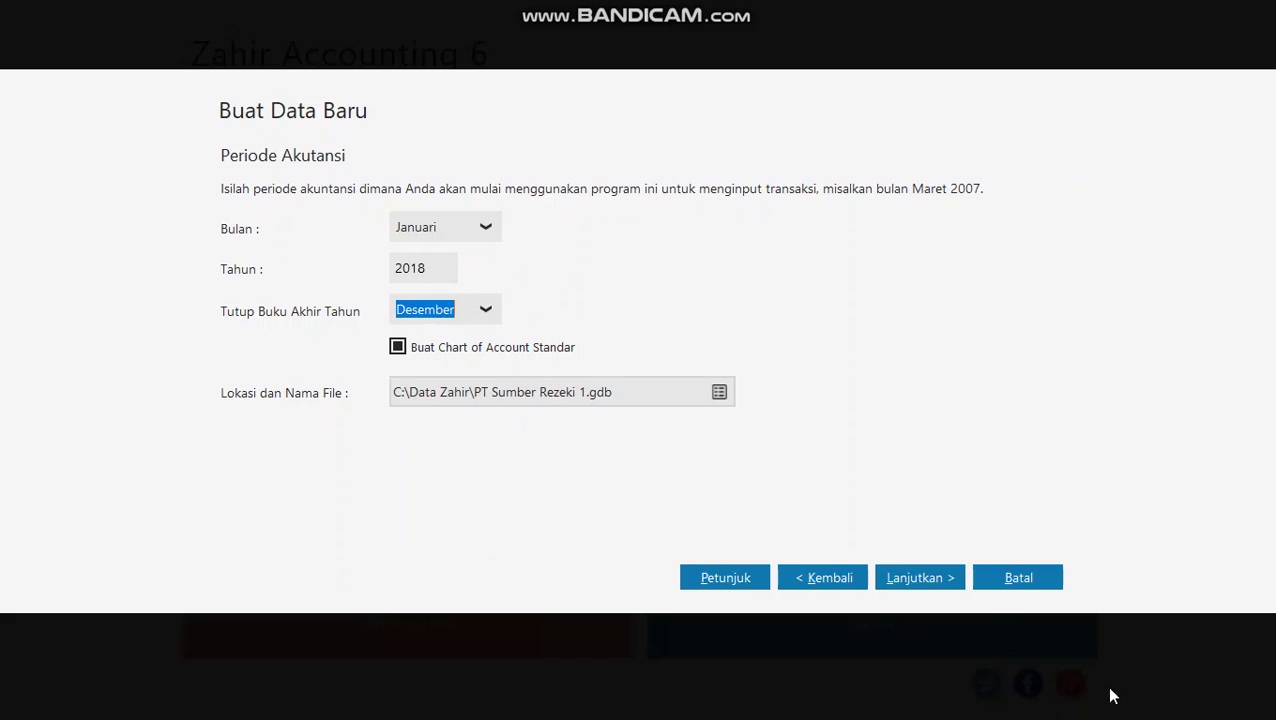
pyautogui.click(946, 589)
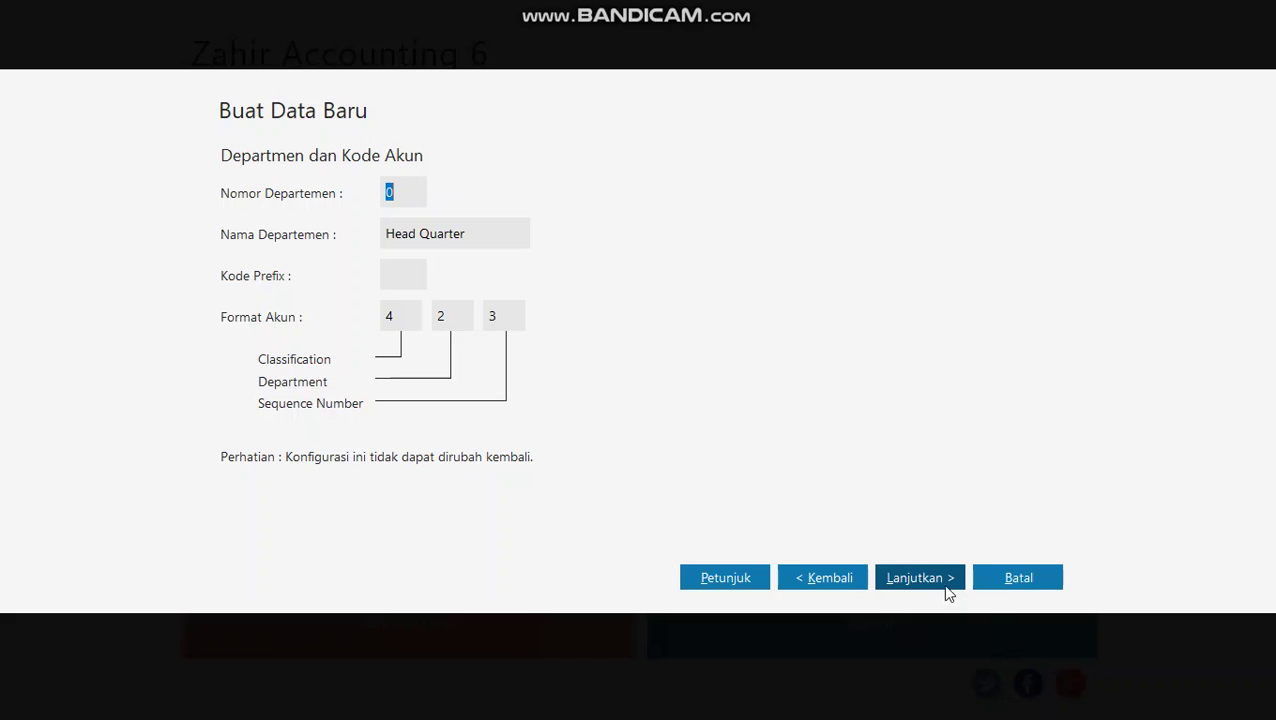
# - Set department number 1, keep the account code format, and continue to Konfirmasi Akhir
pyautogui.write('1')
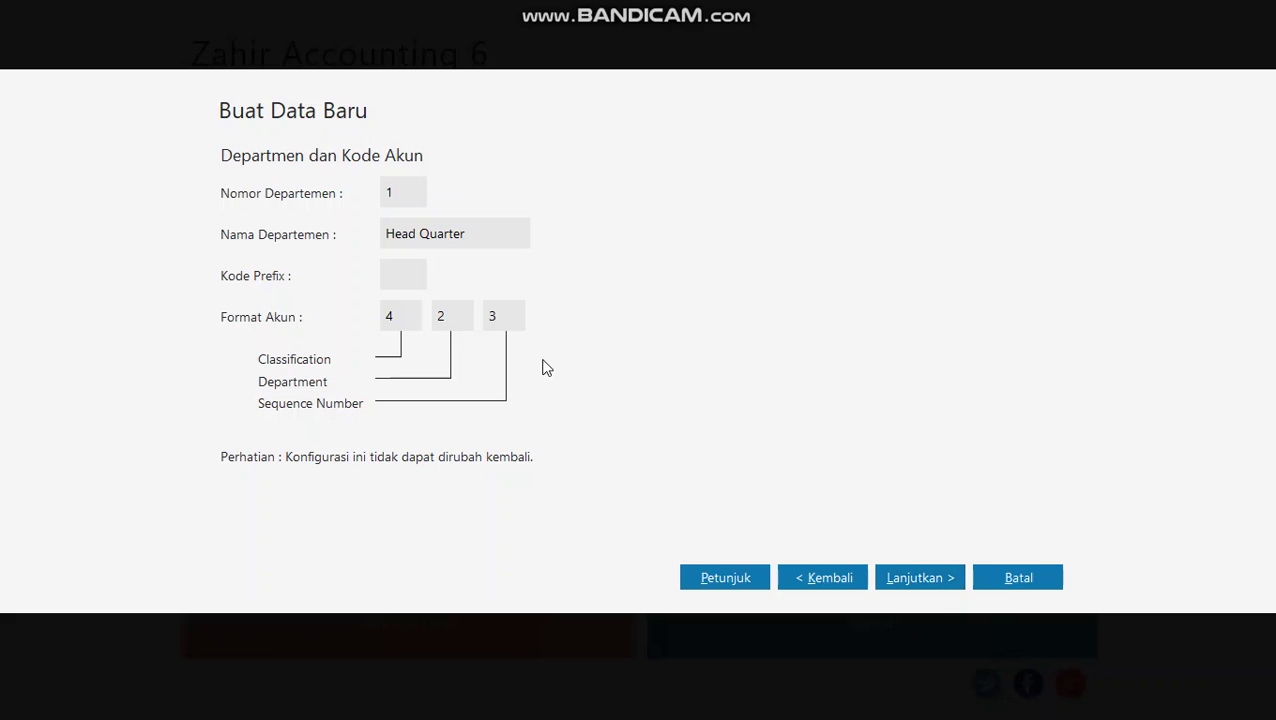
pyautogui.click(406, 278)
pyautogui.press('Tab')
pyautogui.press('Tab')
pyautogui.press('Tab')
pyautogui.click(929, 576)
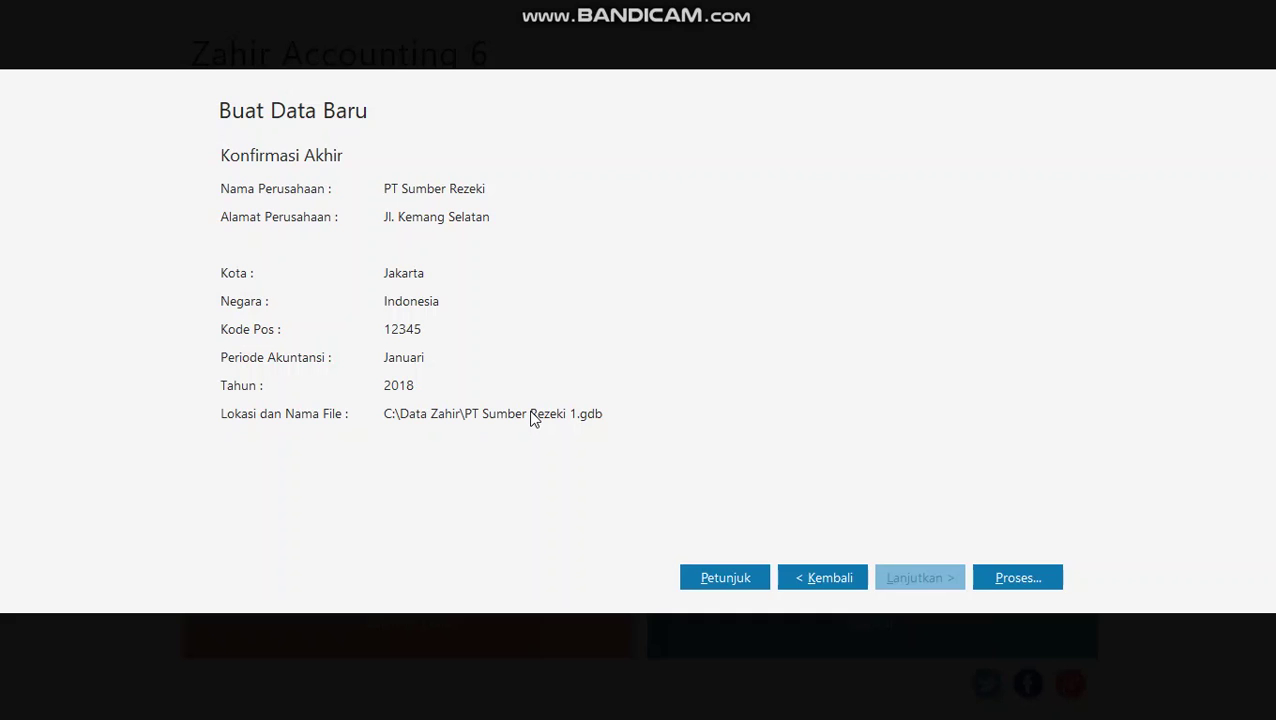
# - Process the new data file with Perdagangan Umum as the business type
pyautogui.click(1012, 582)
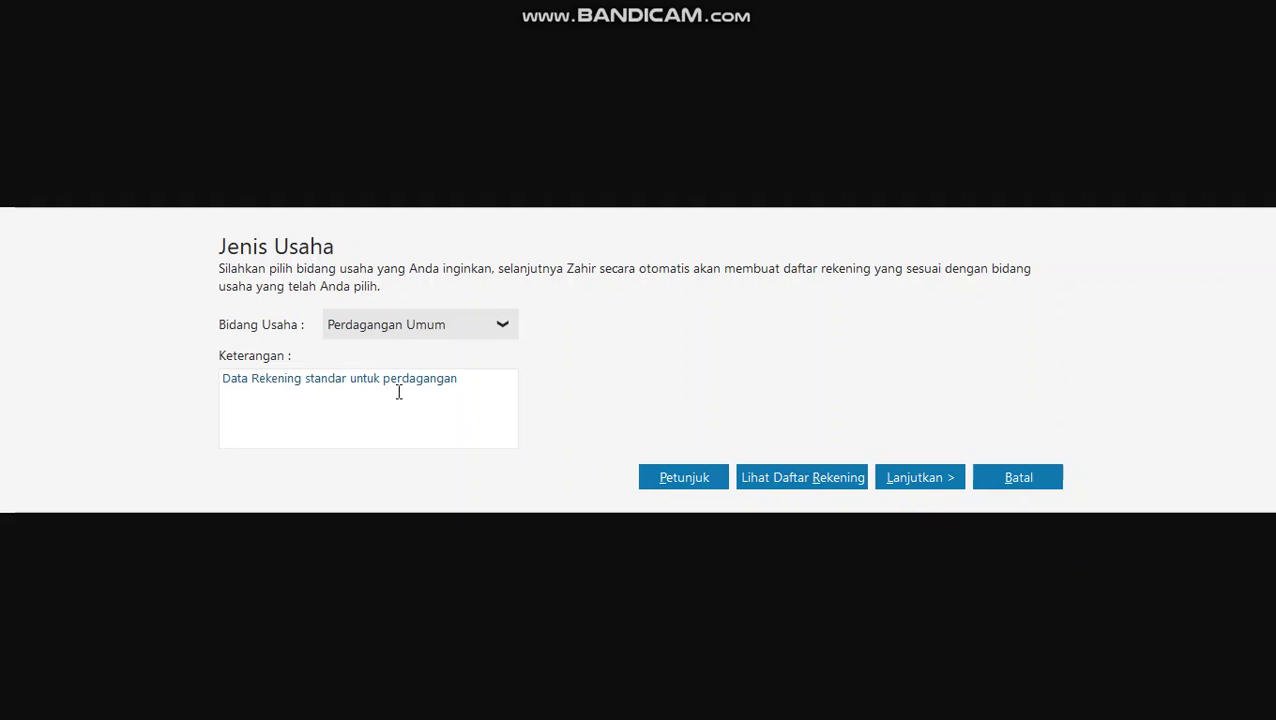
pyautogui.click(919, 470)
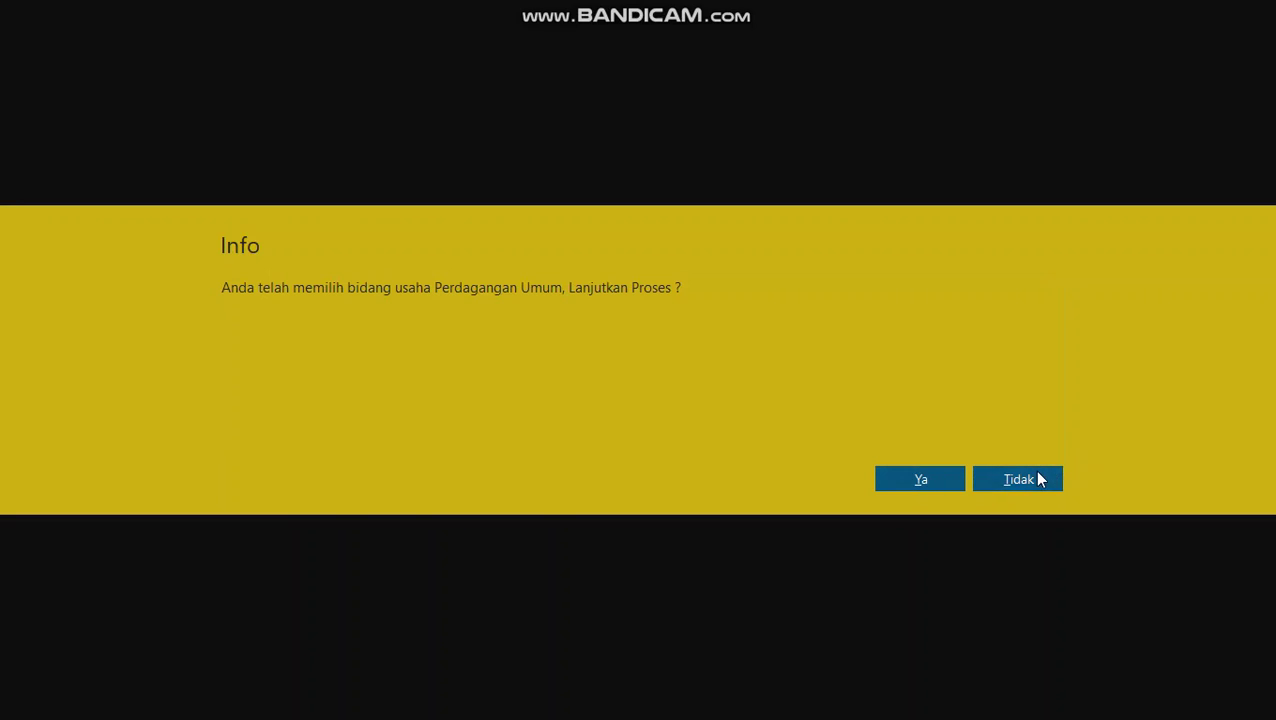
pyautogui.click(900, 478)
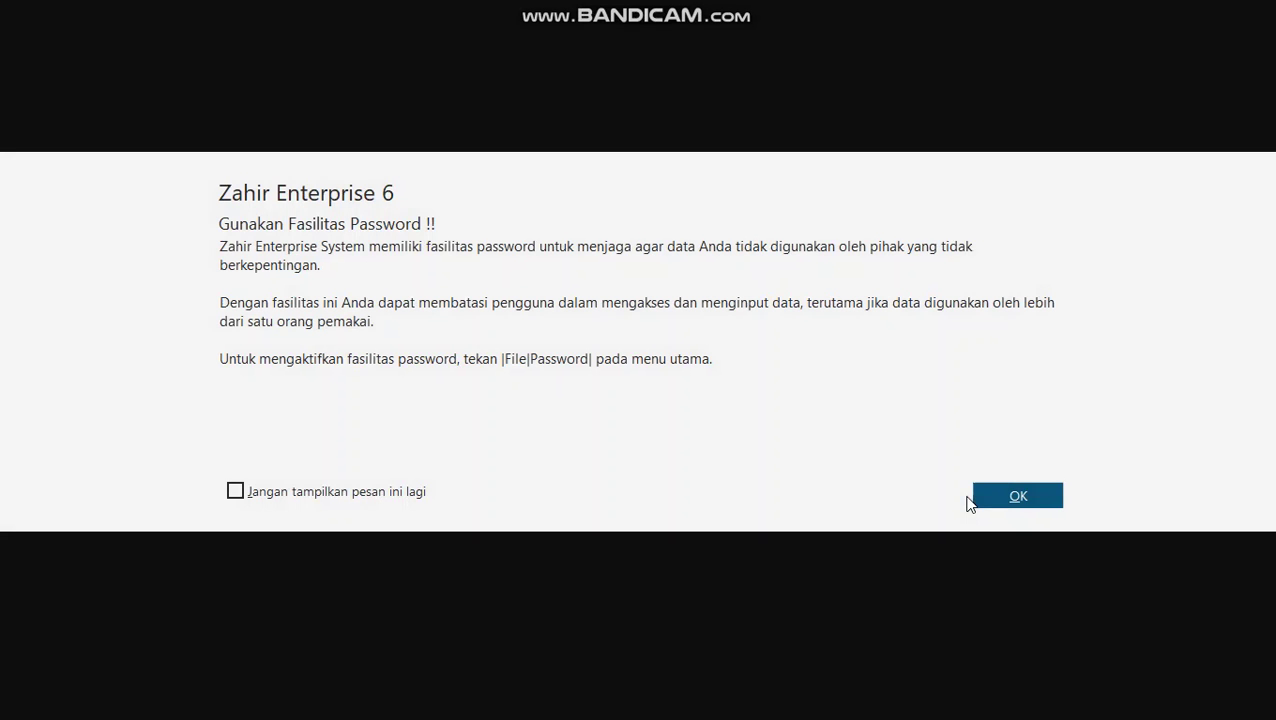
# - Accept Rupiah as functional currency and USD as foreign currency, then finish setup
pyautogui.click(1036, 500)
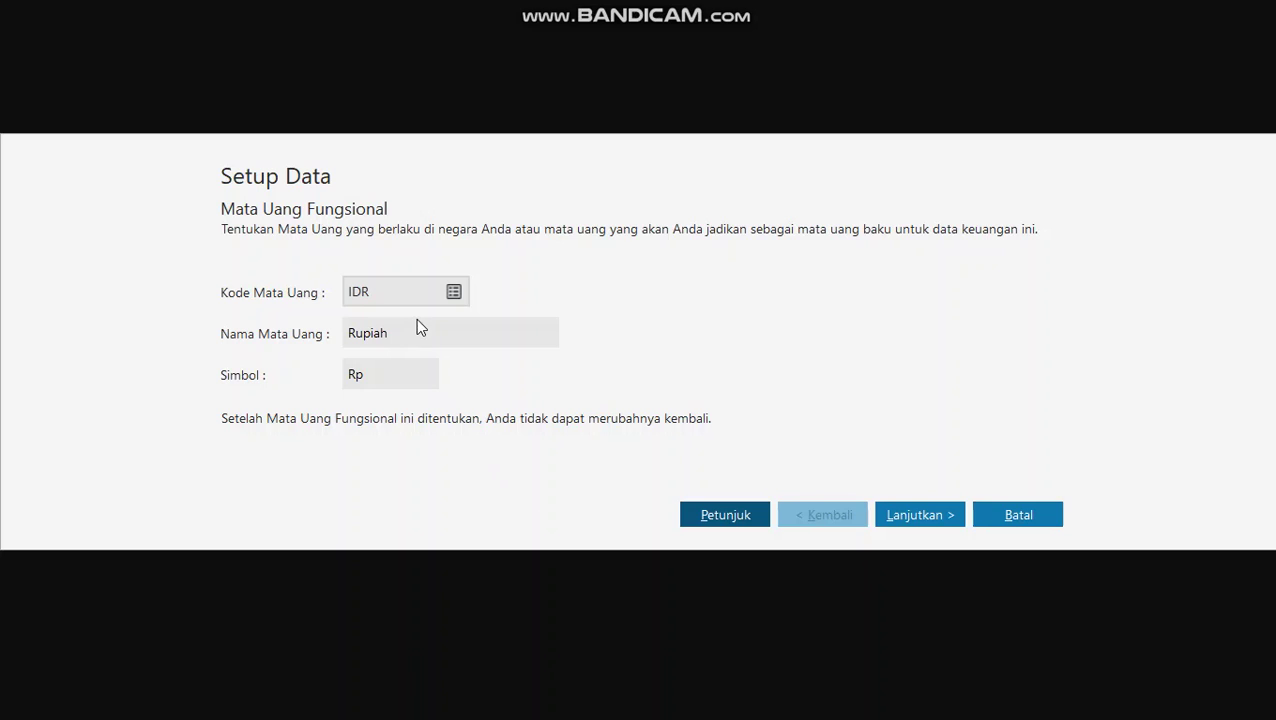
pyautogui.click(915, 499)
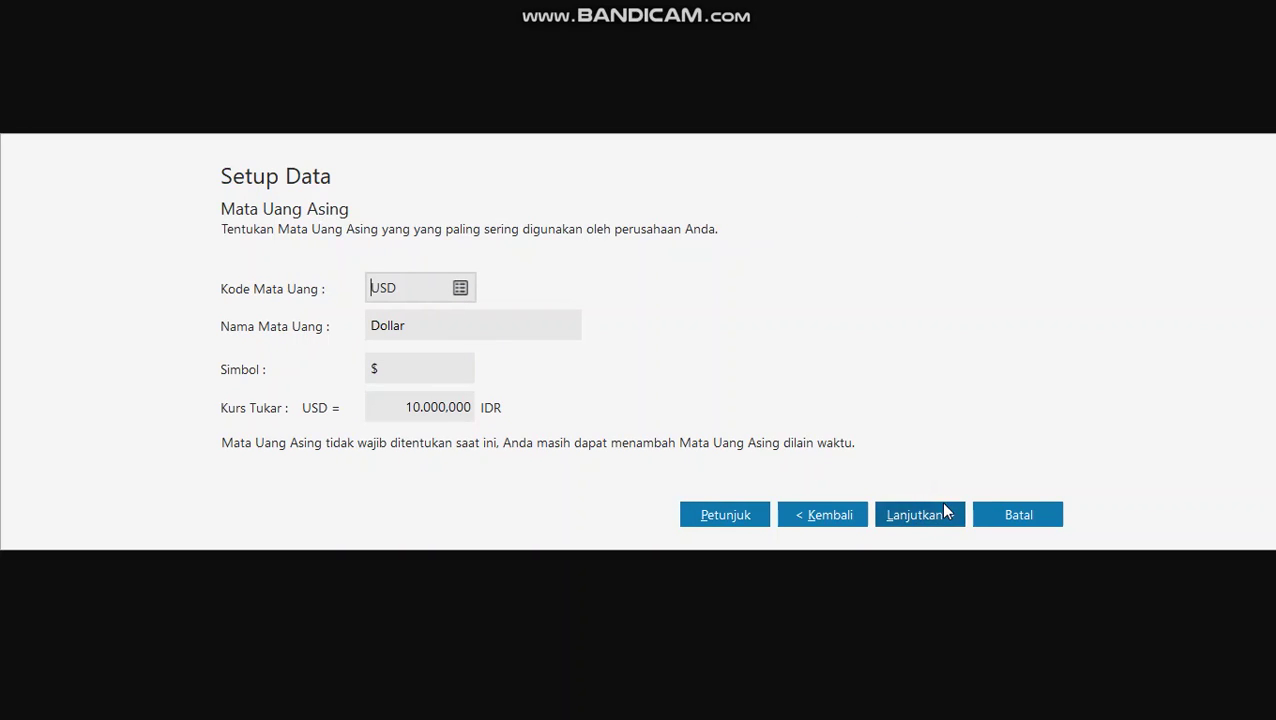
pyautogui.click(924, 509)
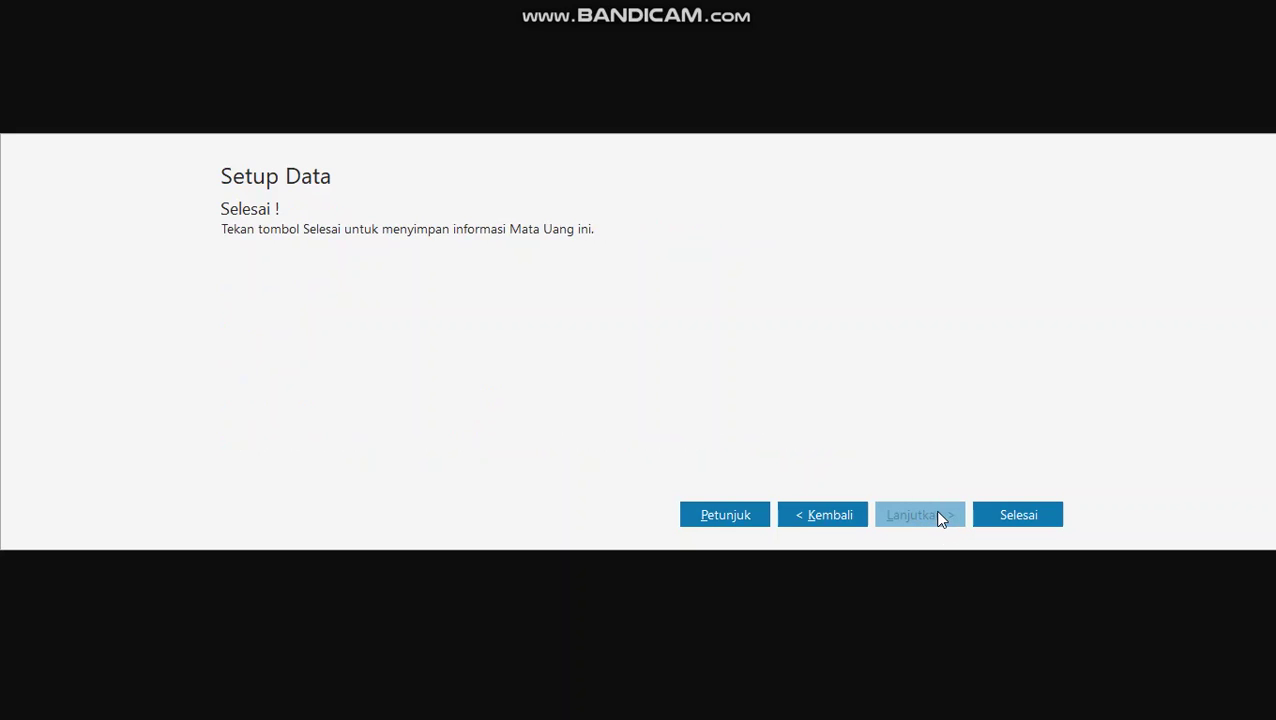
pyautogui.click(1024, 518)
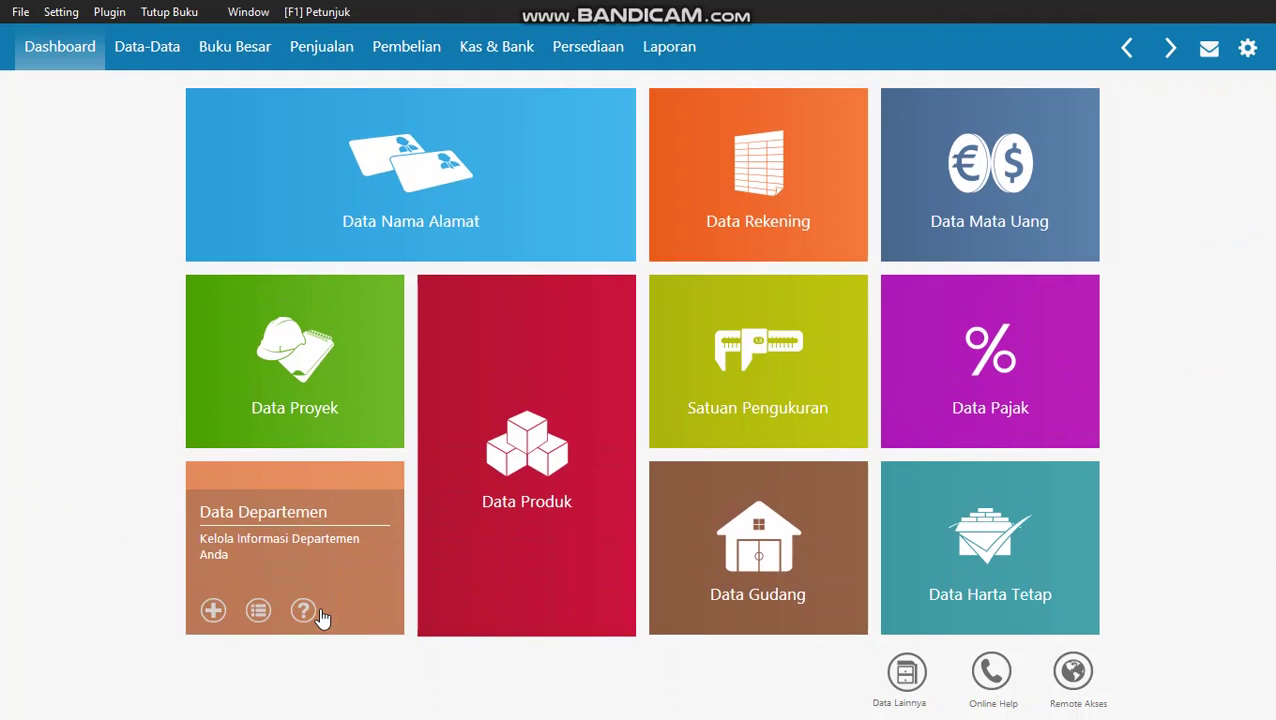
pyautogui.press('super')
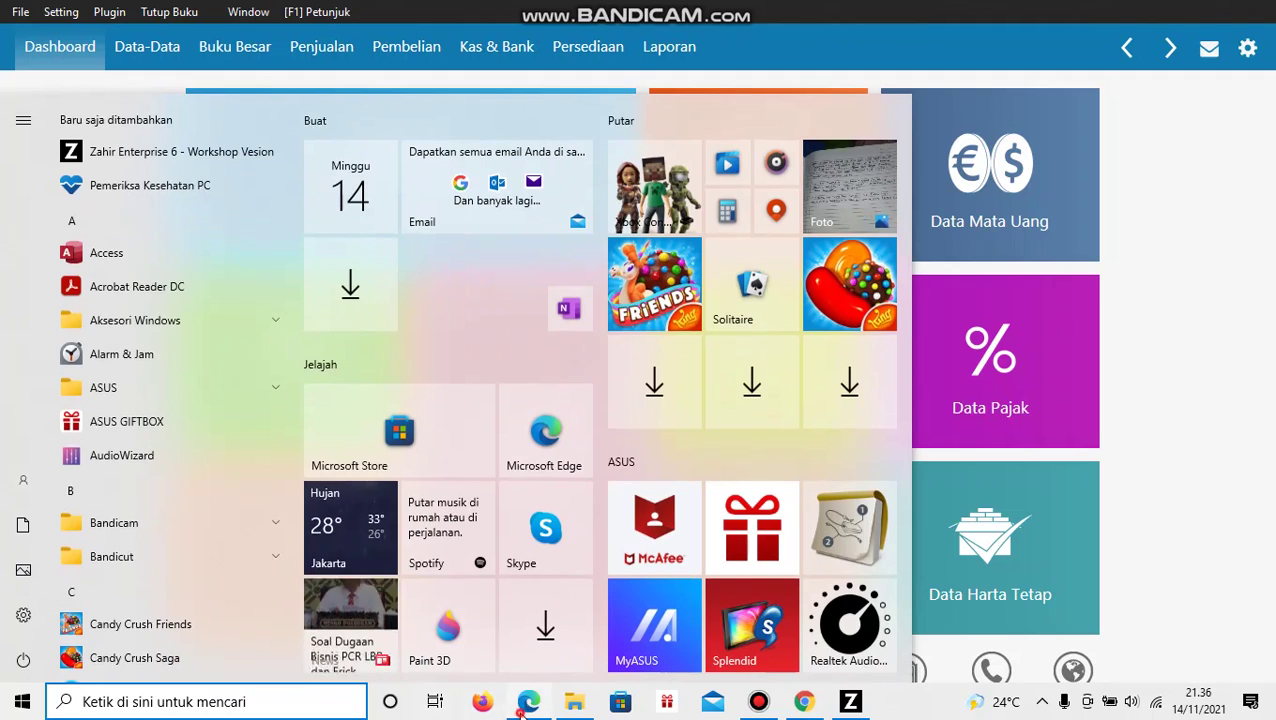
pyautogui.press('Escape')
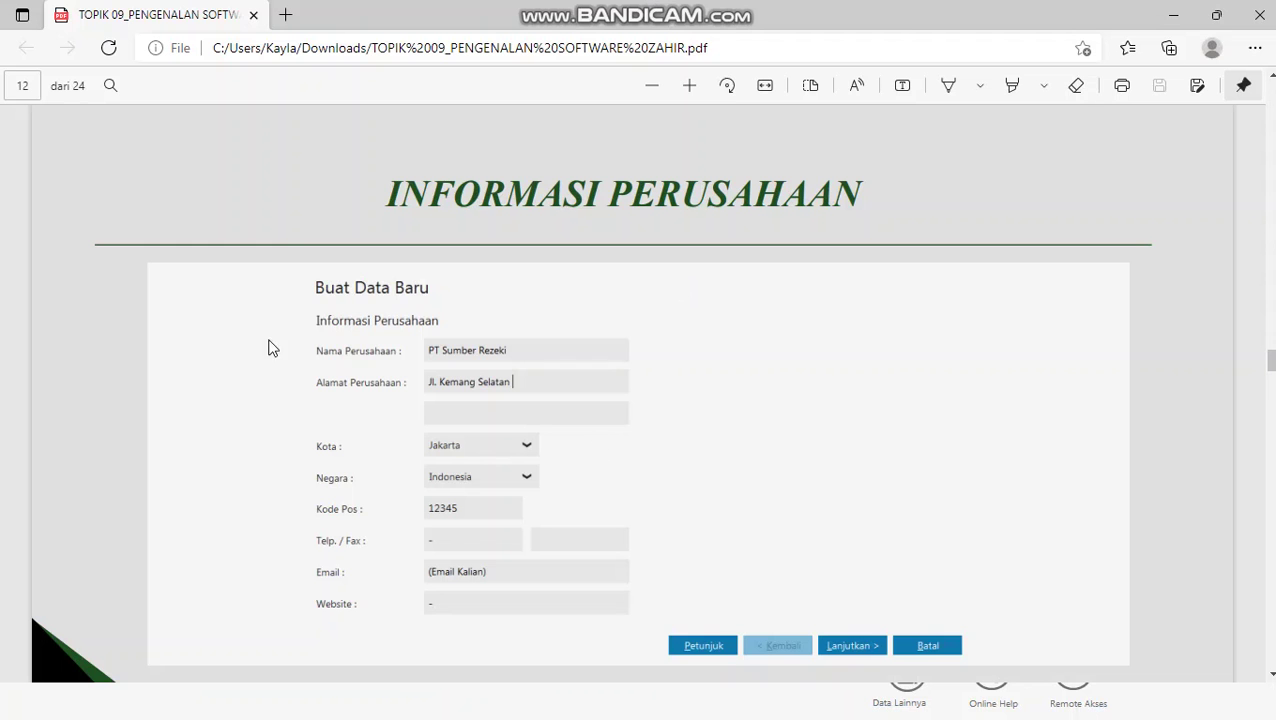
# - Scroll the PDF to the page 18 account-rename list, then return to Zahir
pyautogui.scroll(-10, 510, 225)
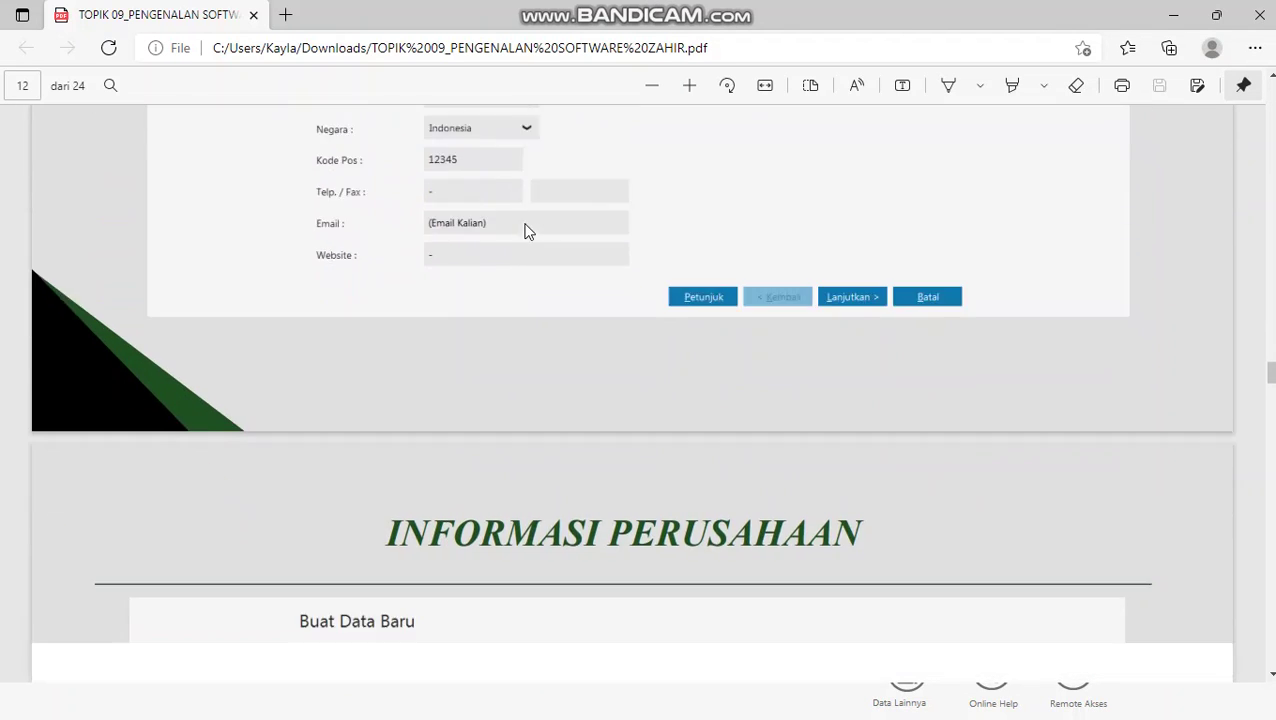
pyautogui.scroll(-20, 535, 215)
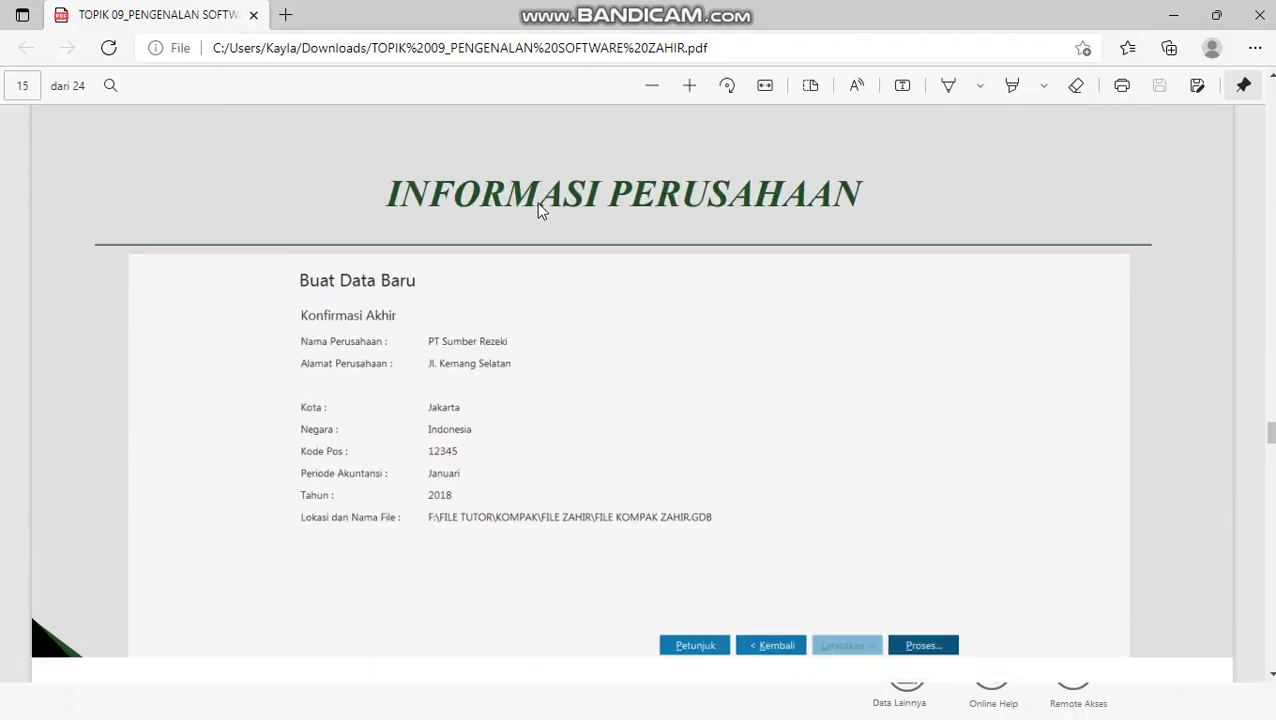
pyautogui.scroll(-5, 538, 210)
pyautogui.scroll(-6, 538, 208)
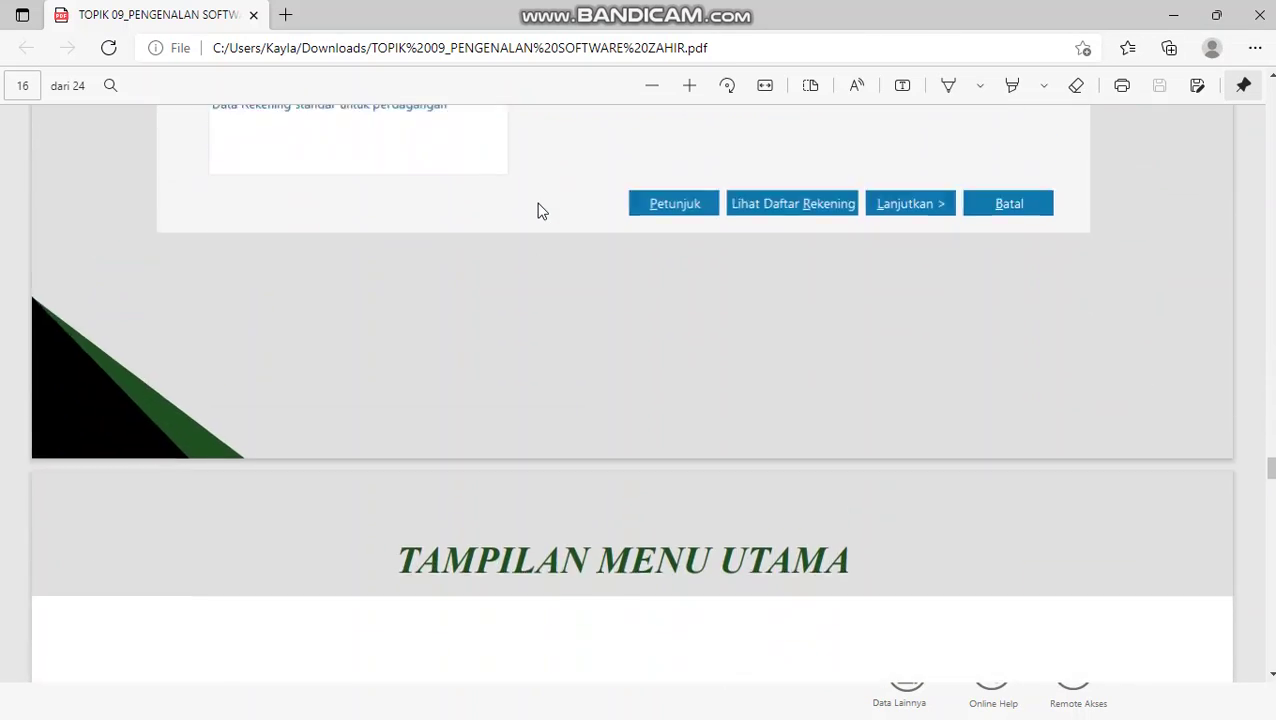
pyautogui.scroll(1, 800, 195)
pyautogui.scroll(-5, 702, 309)
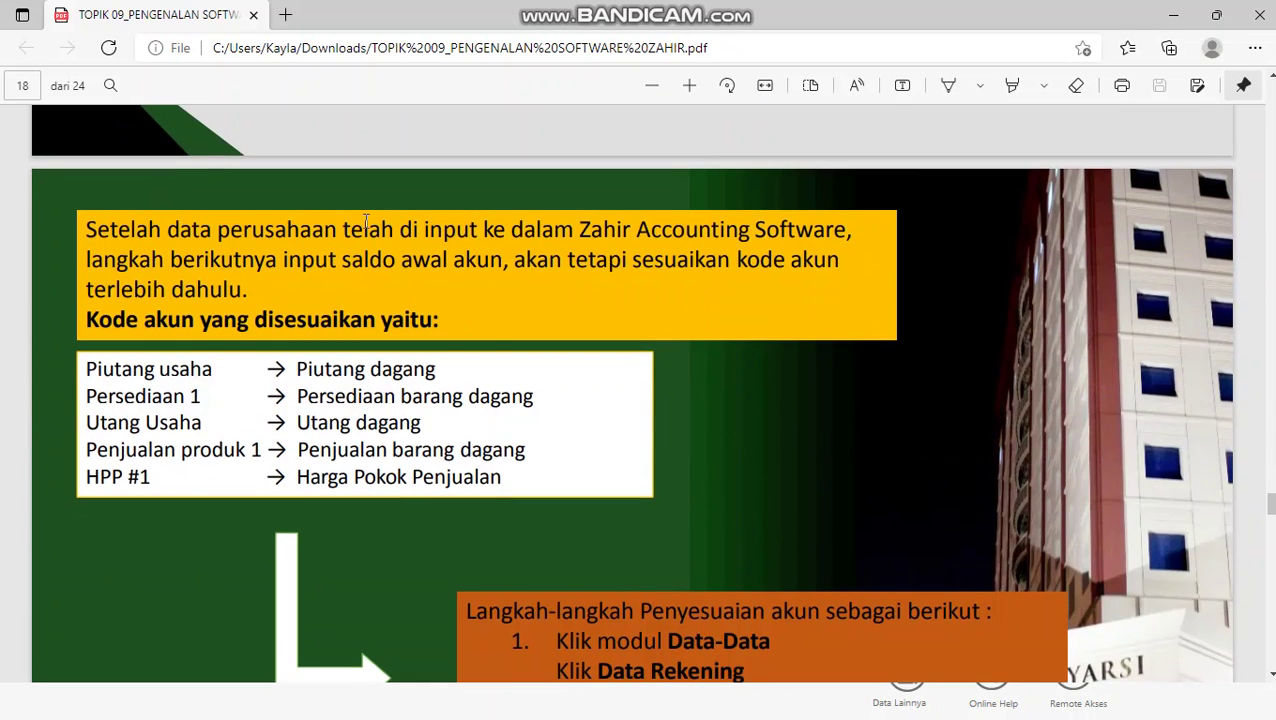
pyautogui.scroll(-2, 366, 222)
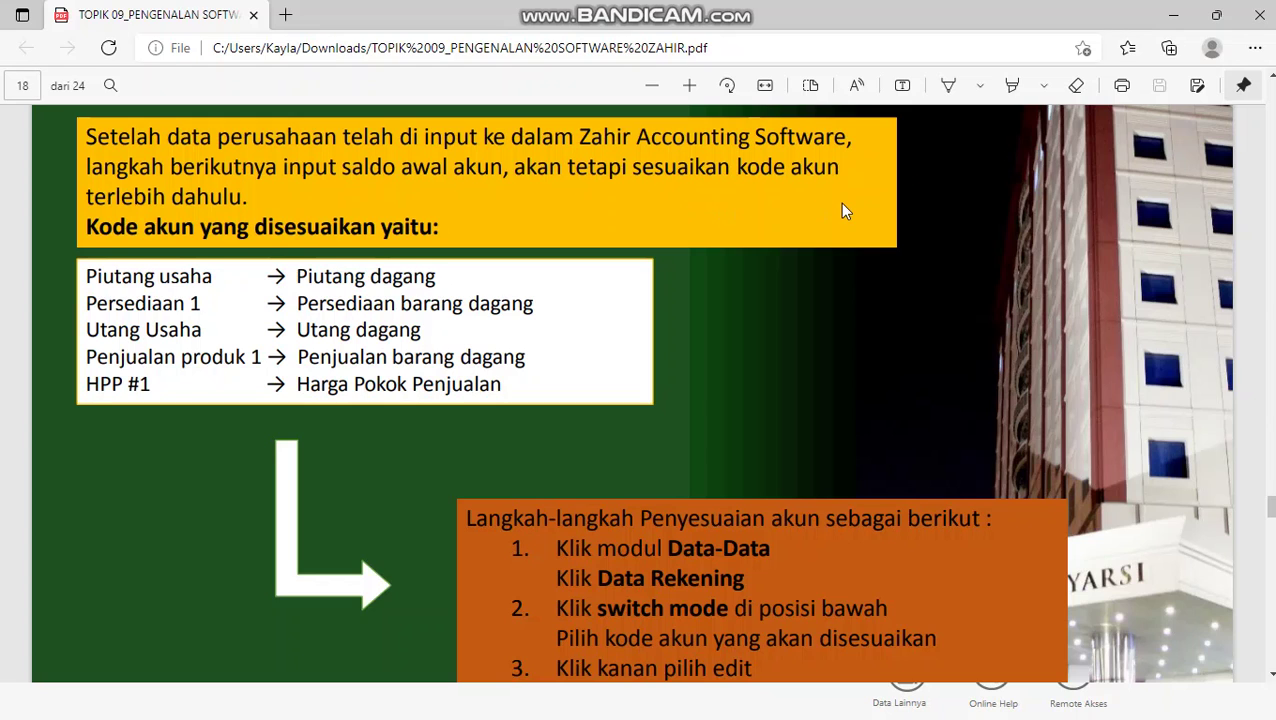
pyautogui.scroll(-2, 842, 210)
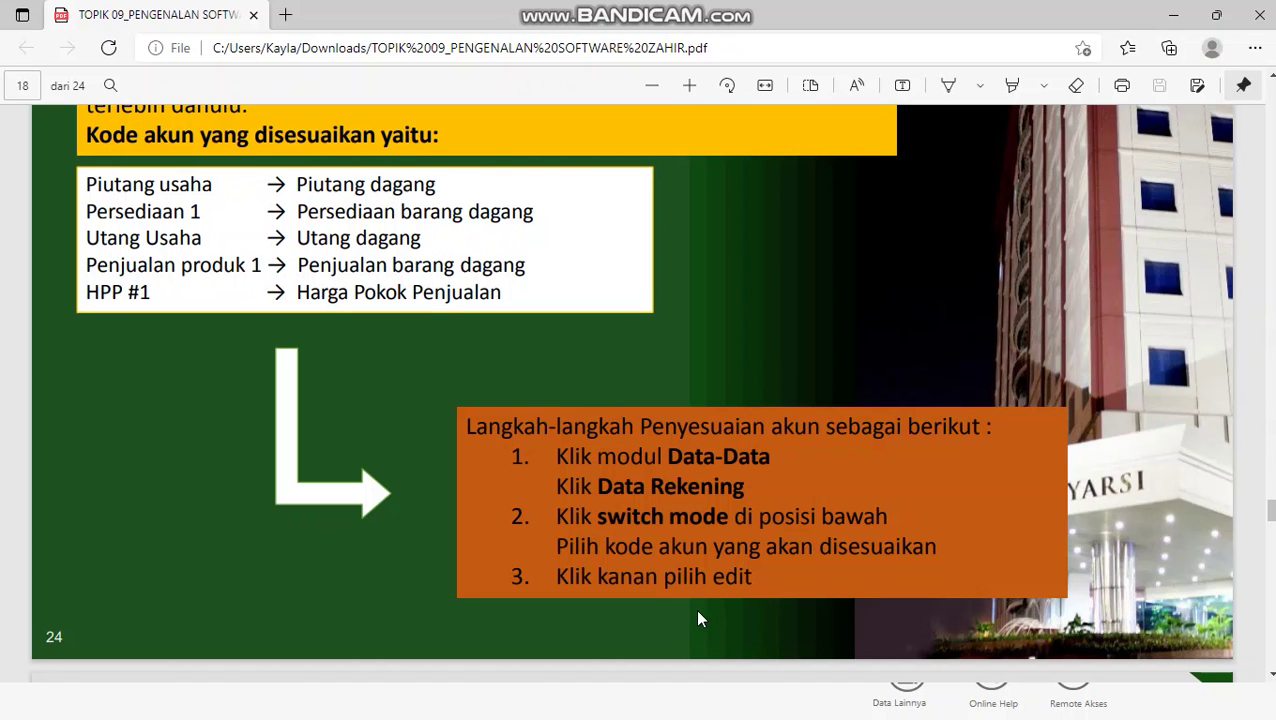
pyautogui.press('super')
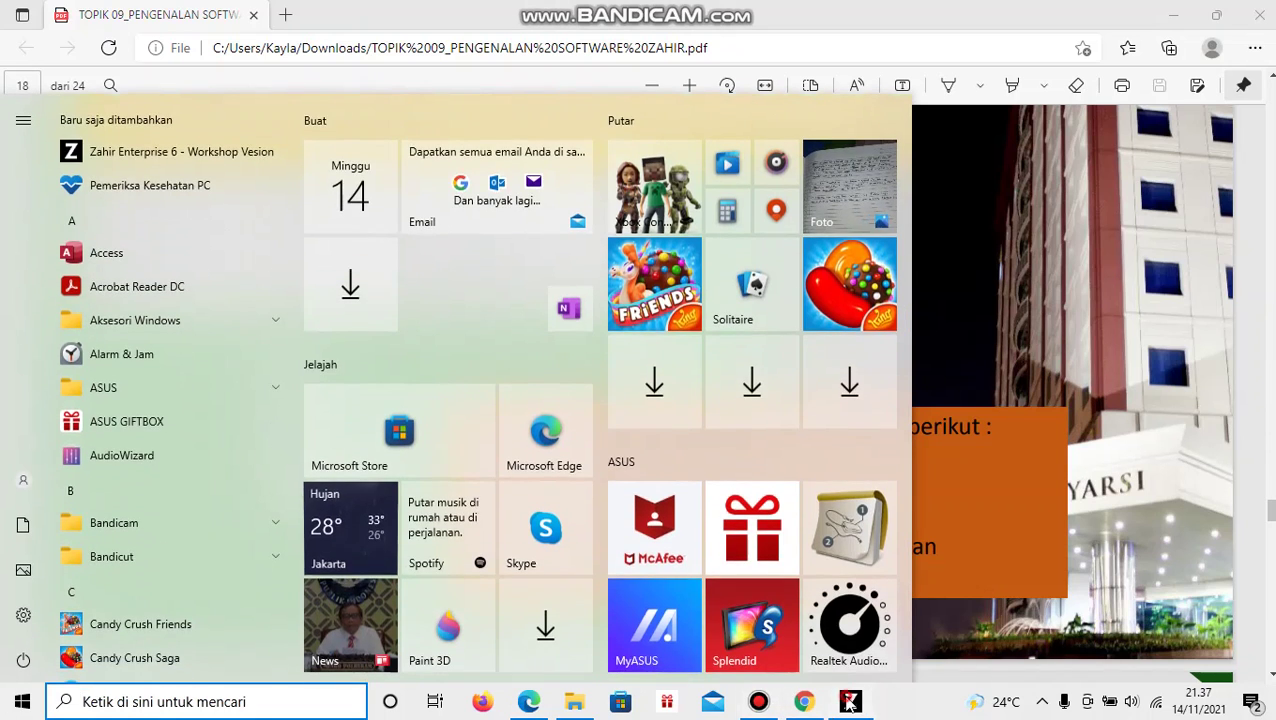
pyautogui.click(849, 703)
# - Open Data Rekening and switch the account list to table view
pyautogui.moveTo(669, 160)
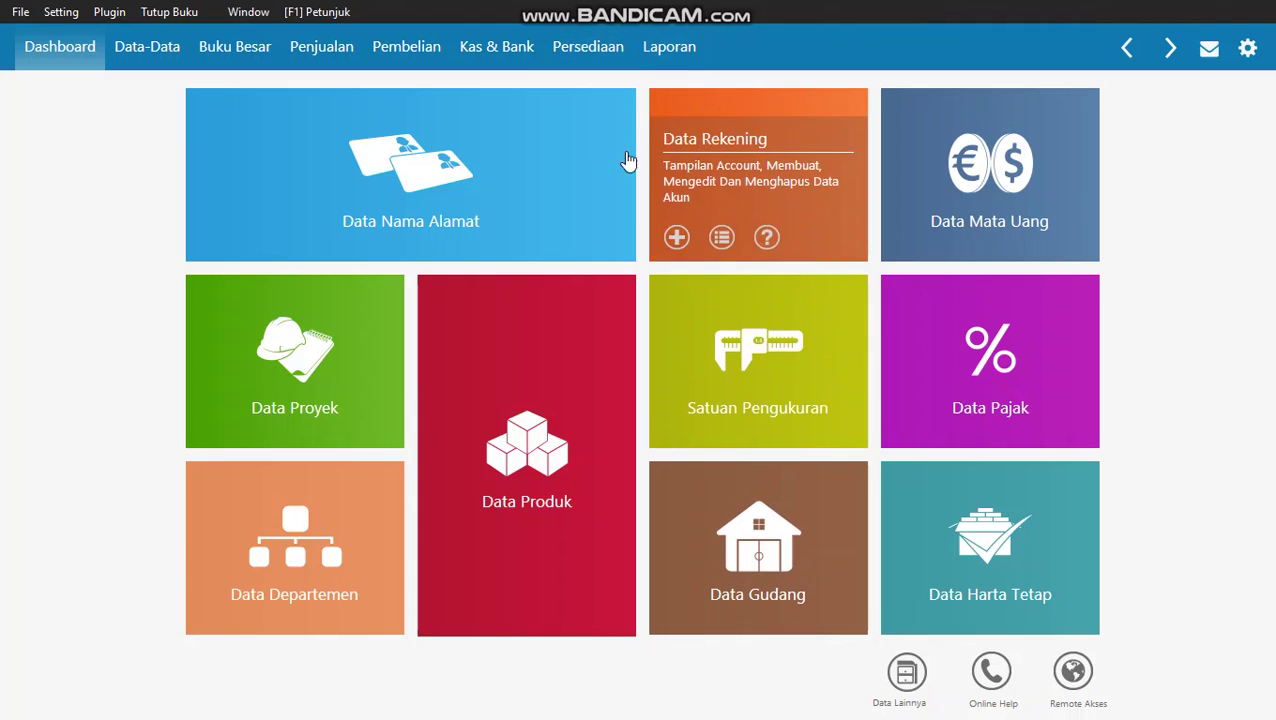
pyautogui.moveTo(604, 162)
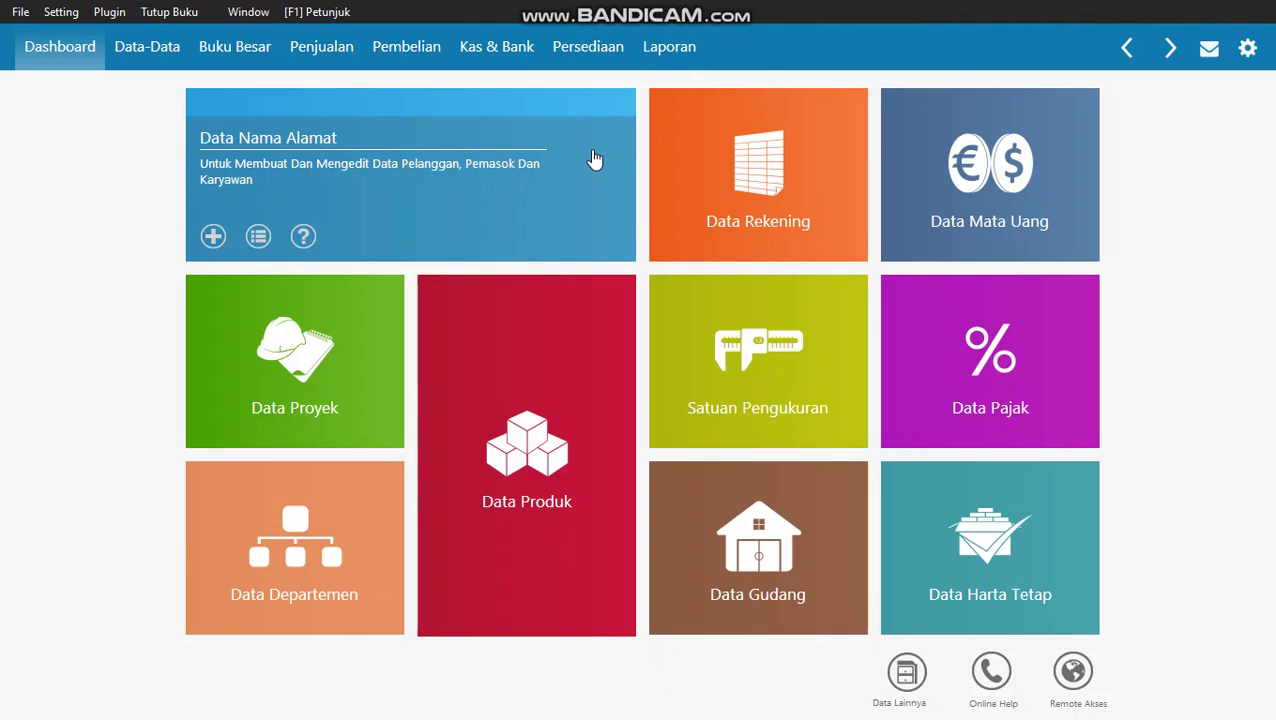
pyautogui.click(812, 137)
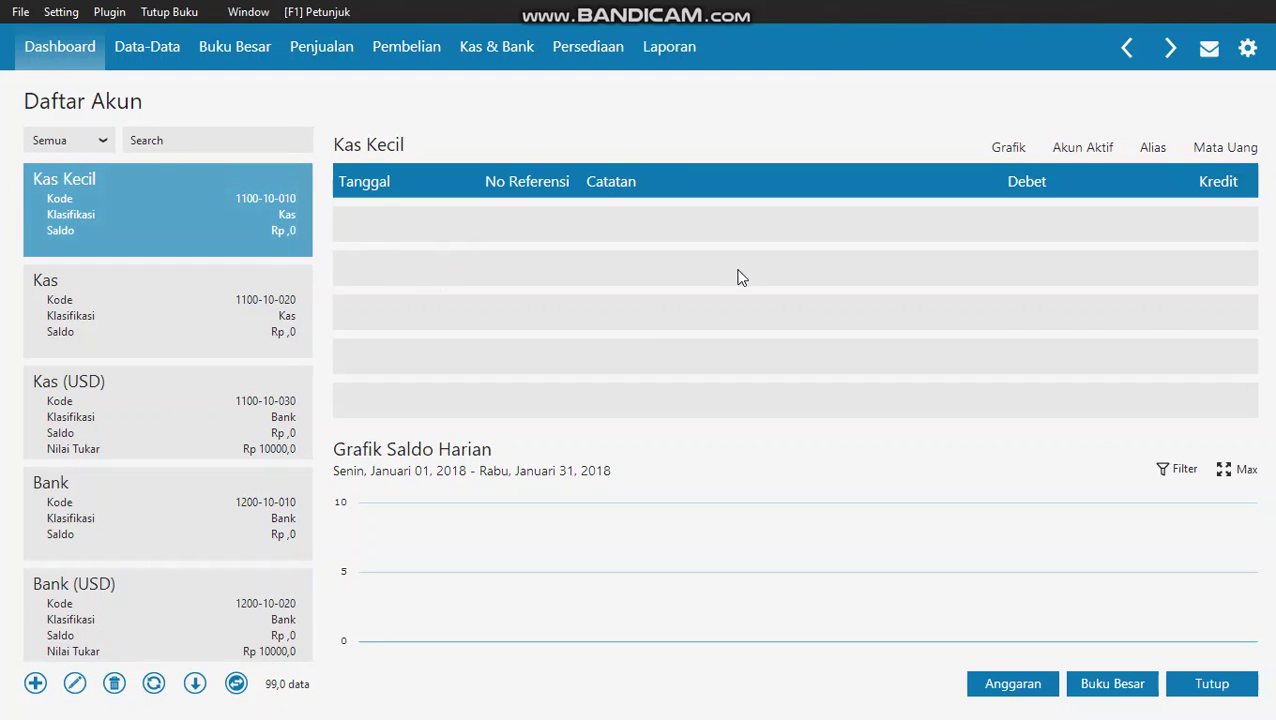
pyautogui.click(238, 690)
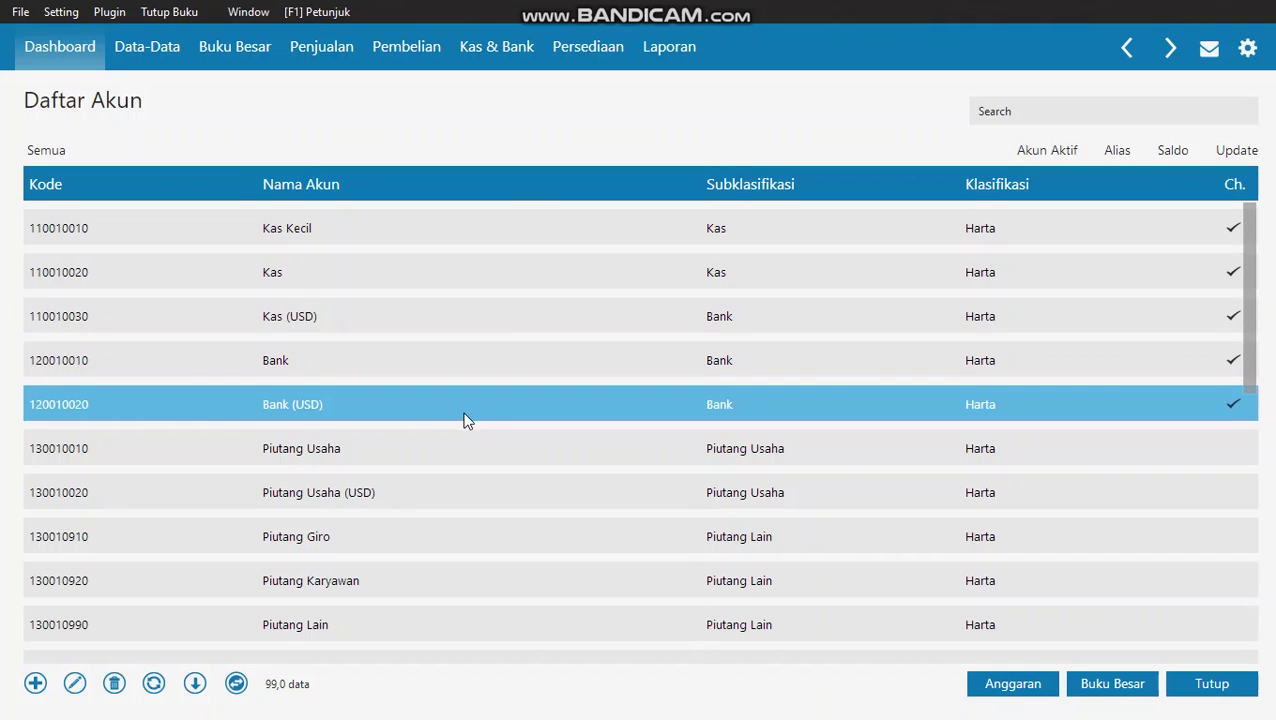
# - Rename account 1300-10-010 from Piutang Usaha to Piutang Dagang and save it
pyautogui.click(474, 451)
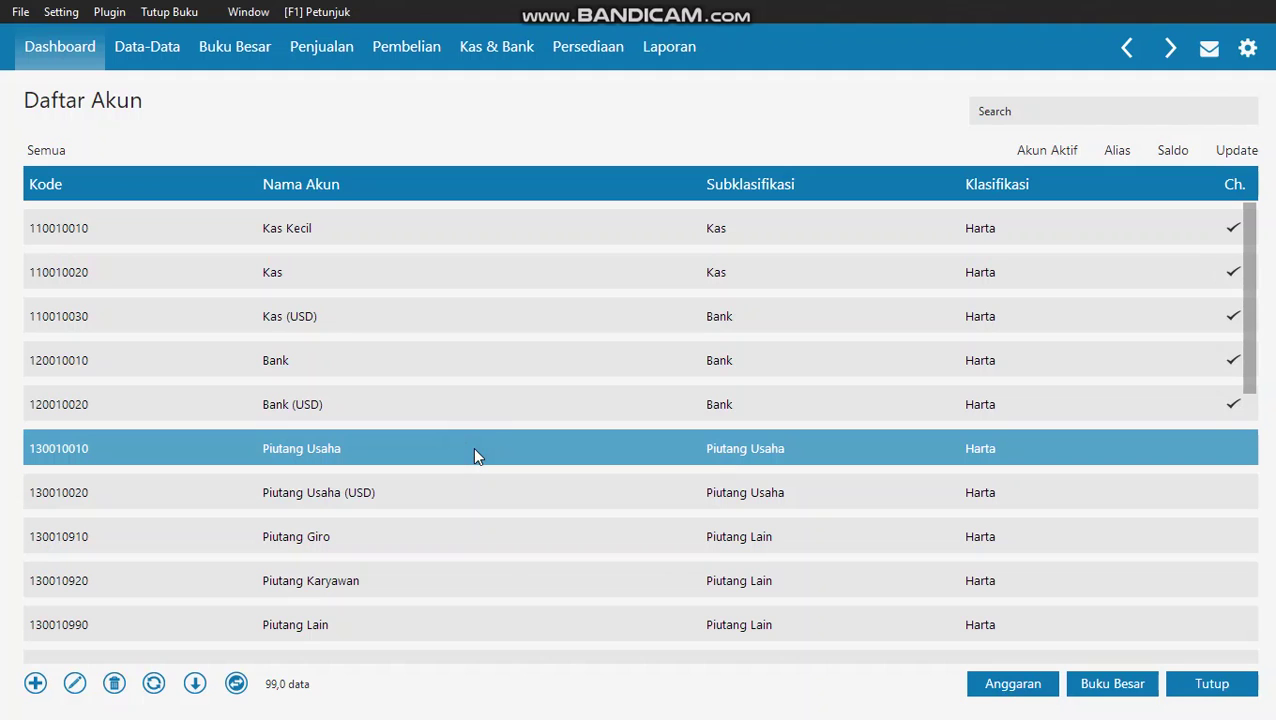
pyautogui.rightClick(473, 447)
pyautogui.click(520, 486)
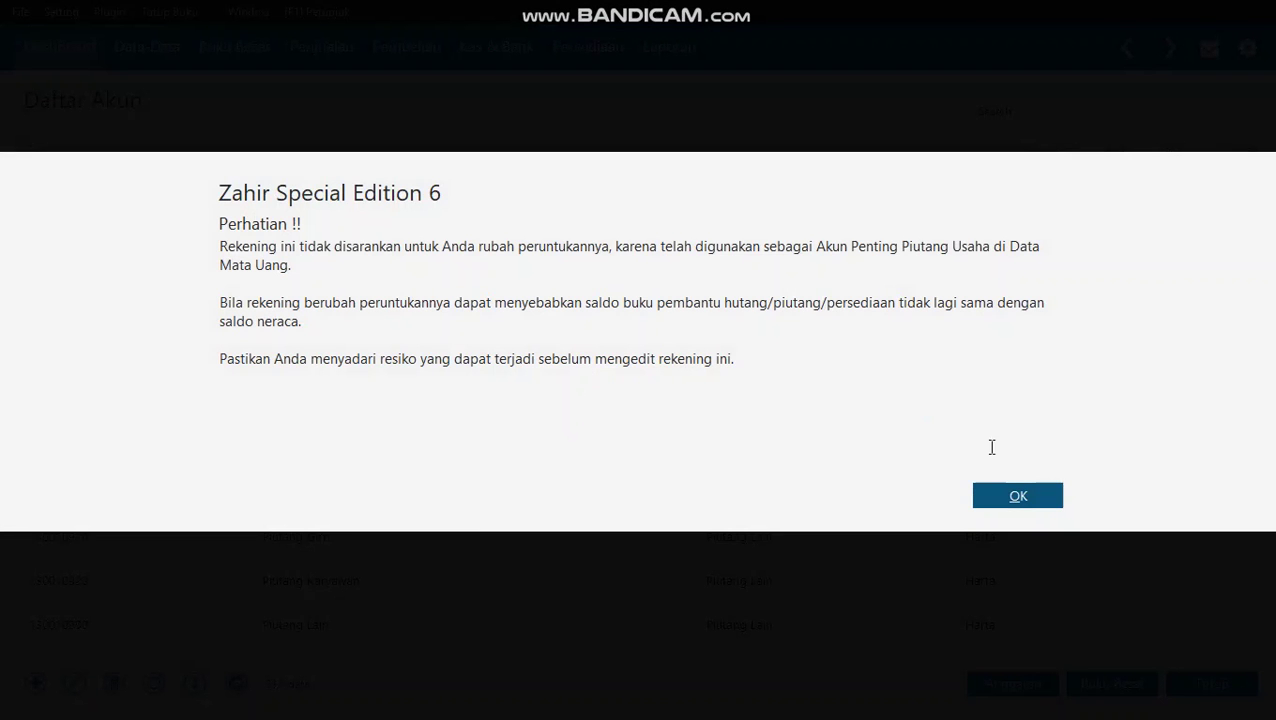
pyautogui.click(1017, 505)
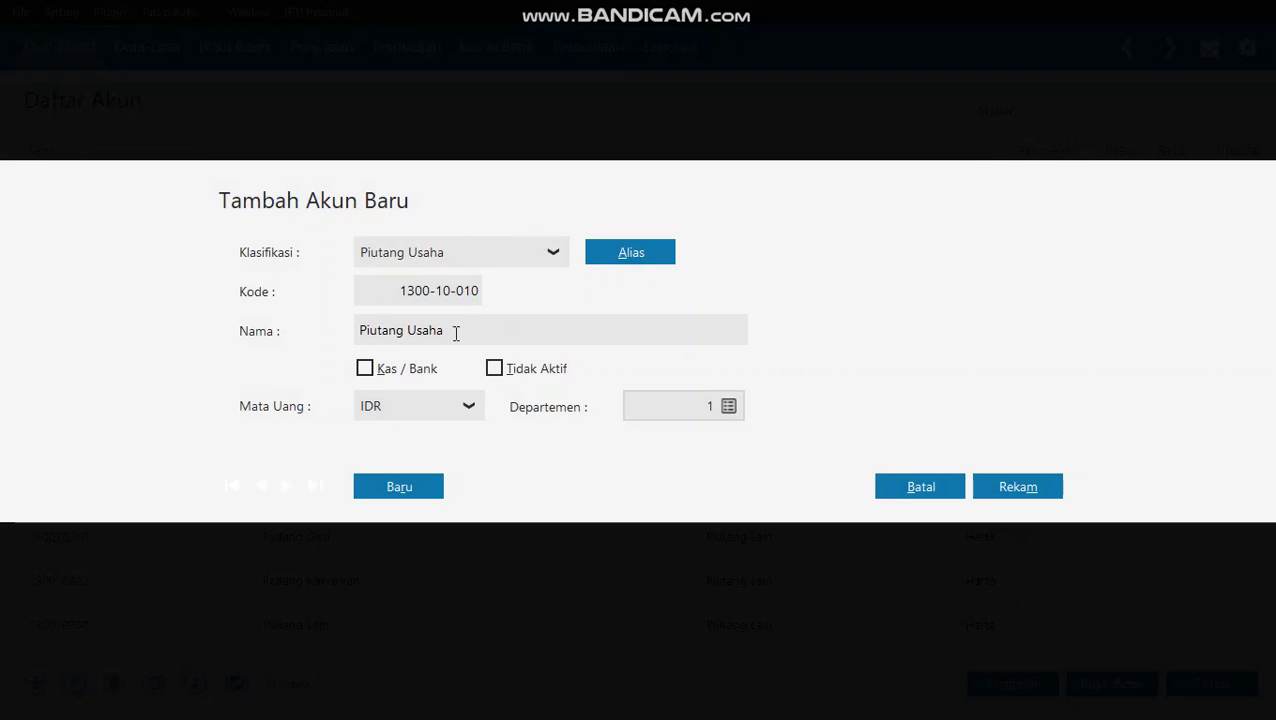
pyautogui.click(456, 333)
pyautogui.click(411, 333)
pyautogui.moveTo(411, 333); pyautogui.dragTo(931, 339)
pyautogui.write('Dagang')
pyautogui.click(1031, 484)
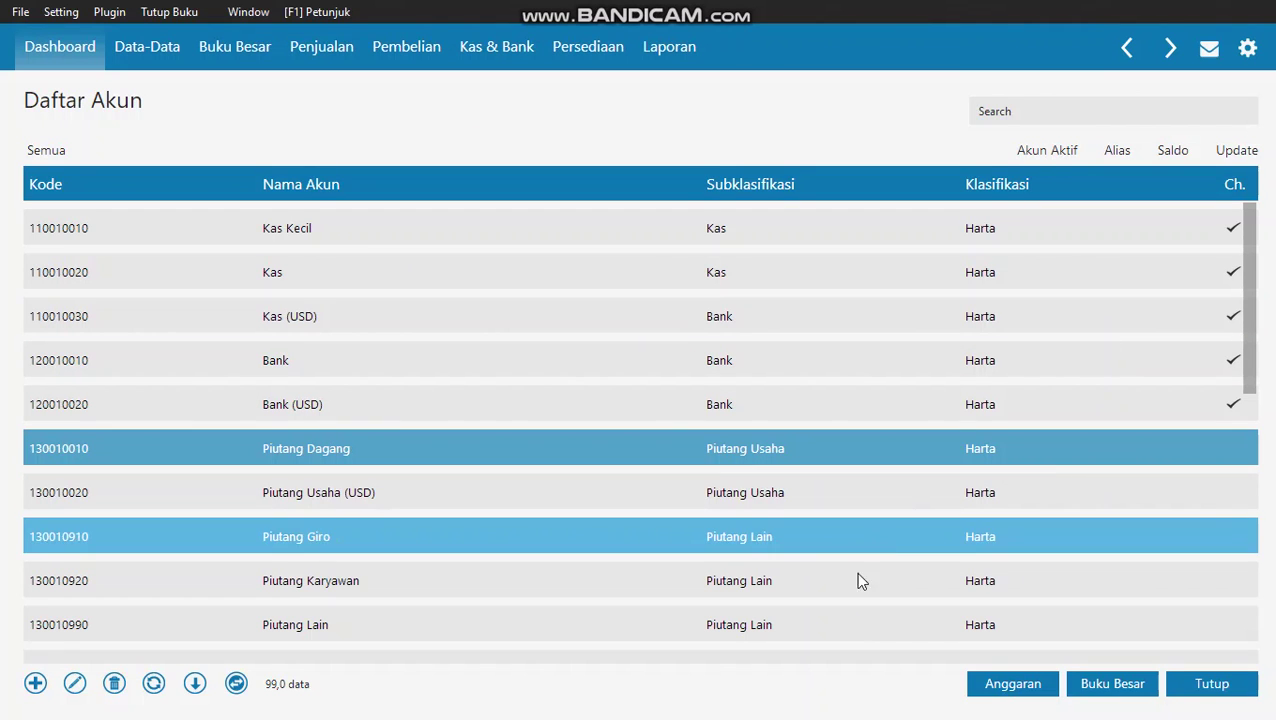
pyautogui.hotkey('alt', 'Tab')
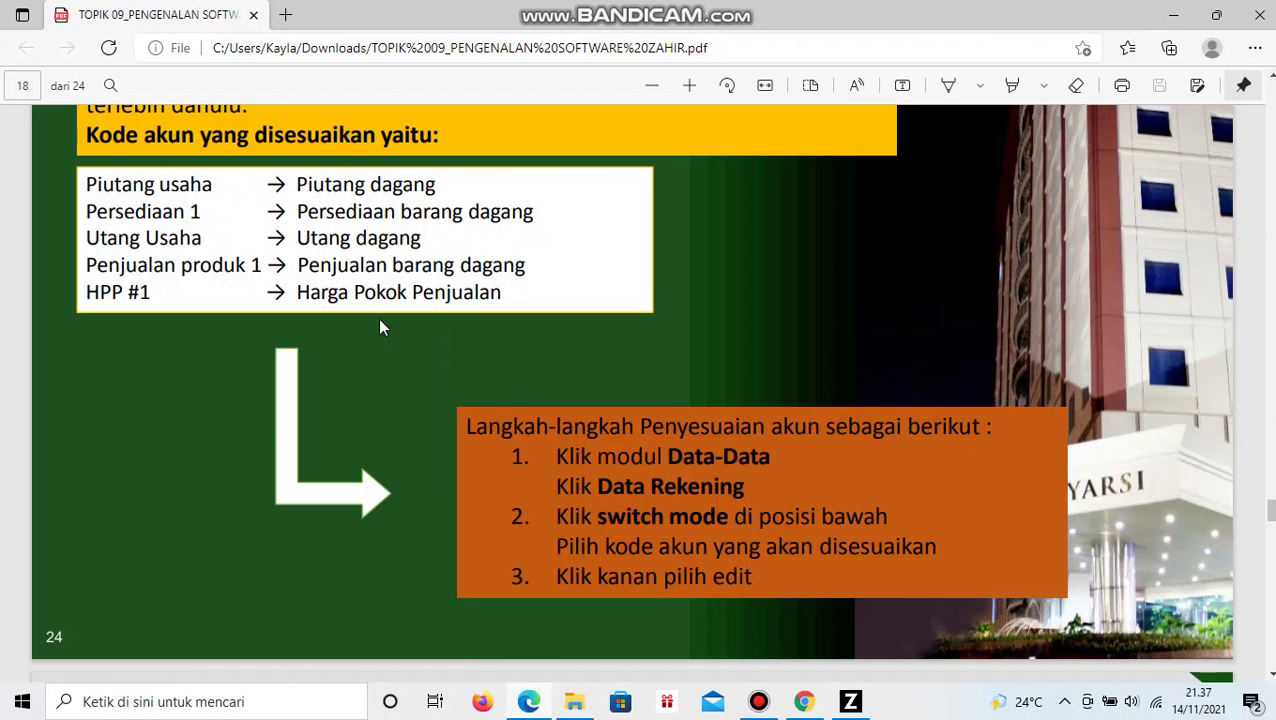
# - Rename account 1400-10-010 from 'Persediaan # 1' to 'Persediaan Barang Dagang', save, and return to the PDF
pyautogui.hotkey('alt', 'Tab')
pyautogui.scroll(-3, 427, 414)
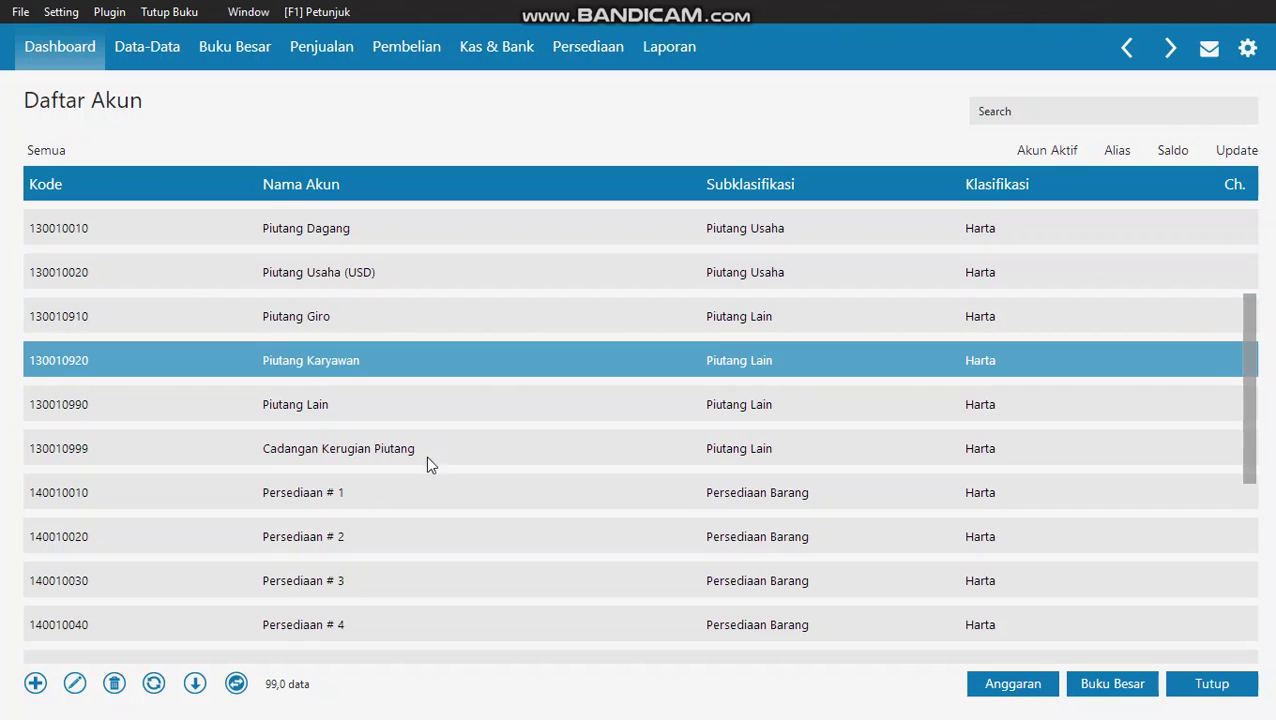
pyautogui.rightClick(415, 483)
pyautogui.click(470, 518)
pyautogui.click(1020, 503)
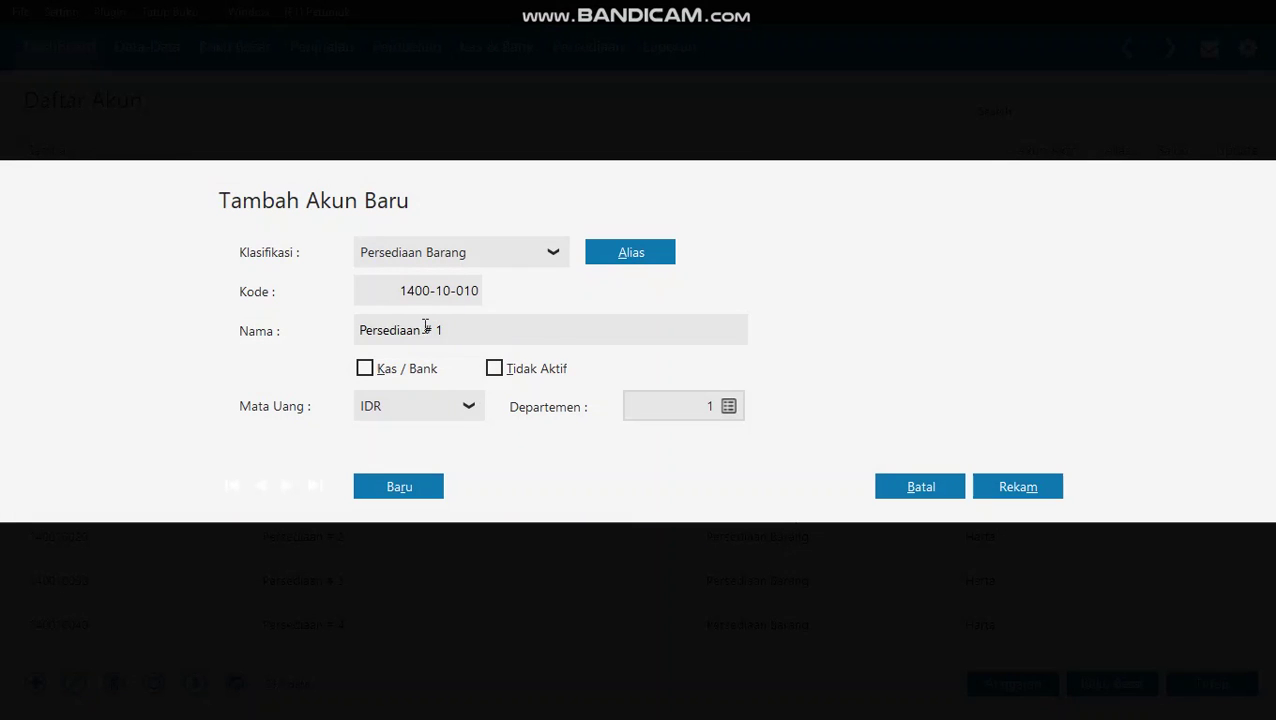
pyautogui.moveTo(358, 330); pyautogui.dragTo(672, 322)
pyautogui.click(513, 335)
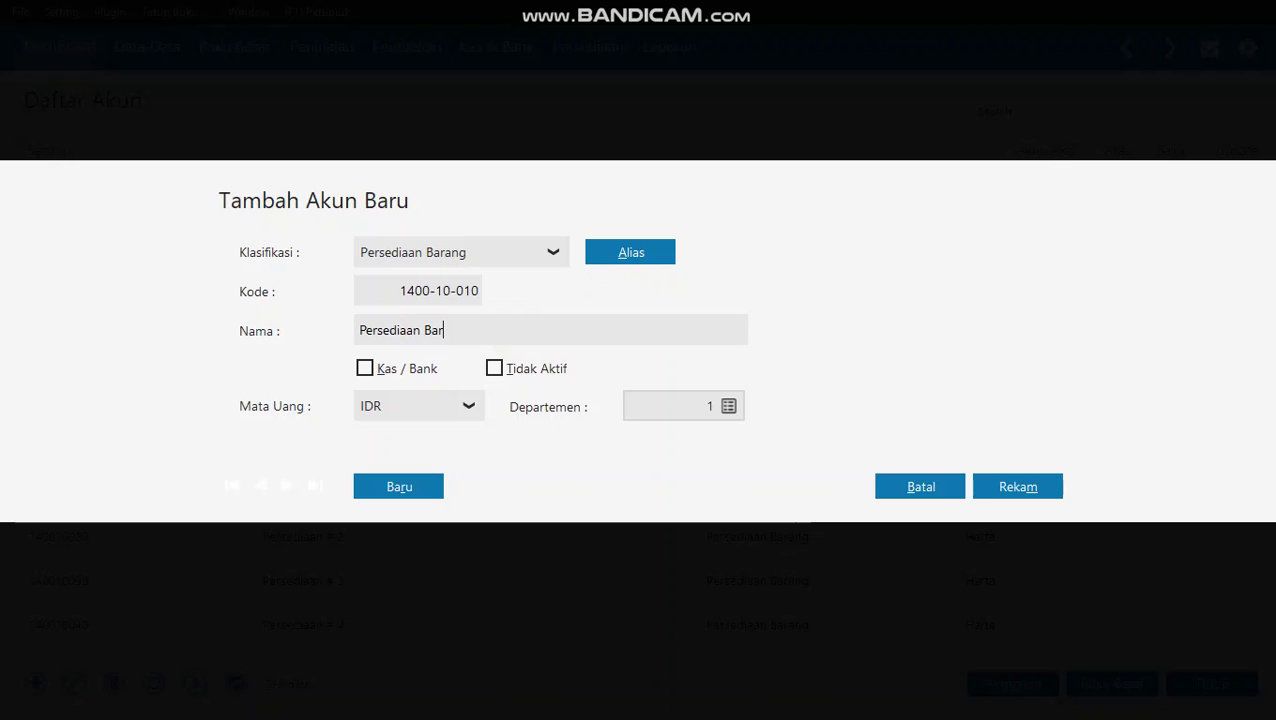
pyautogui.write('Barang Dagang')
pyautogui.click(1030, 489)
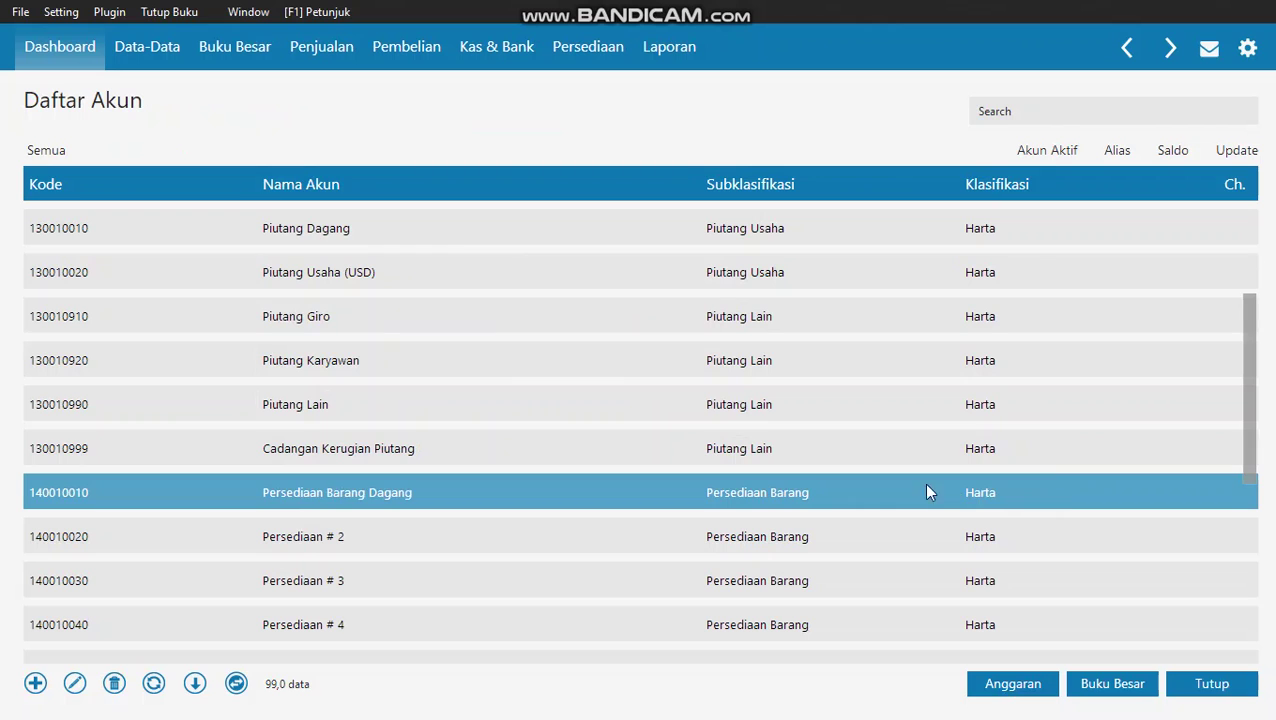
pyautogui.hotkey('alt', 'Tab')
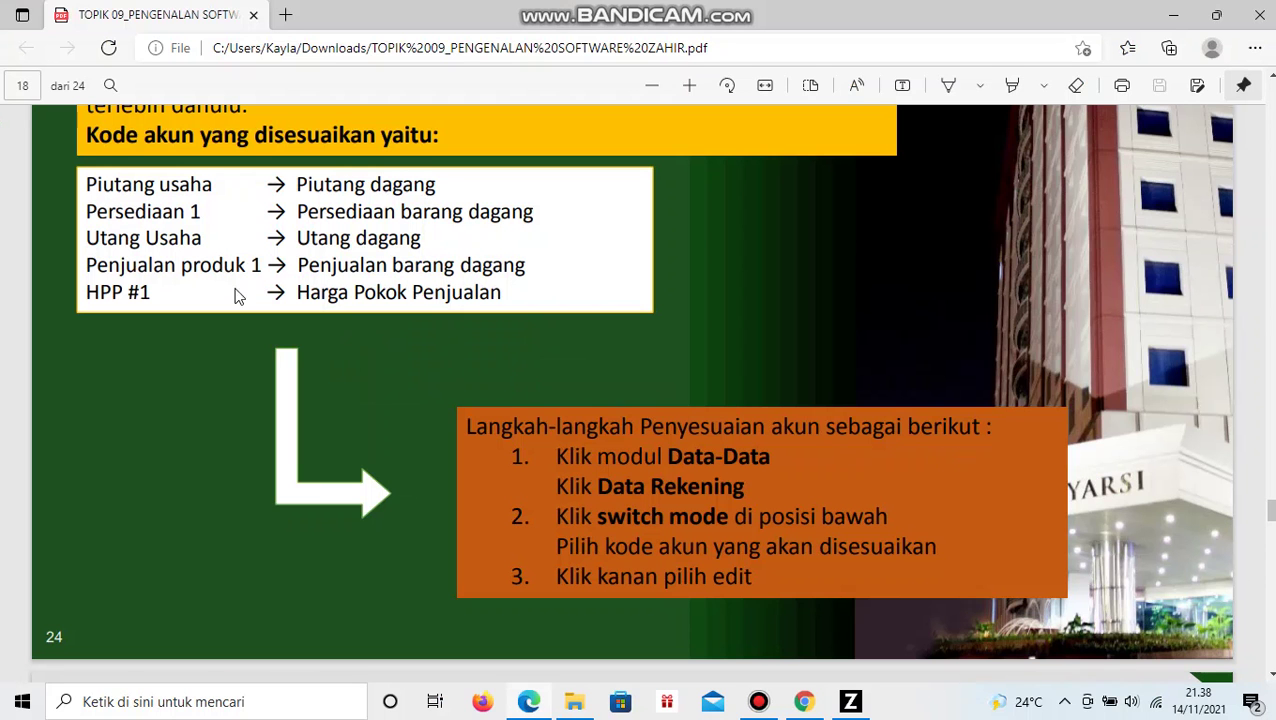
pyautogui.hotkey('alt', 'Tab')
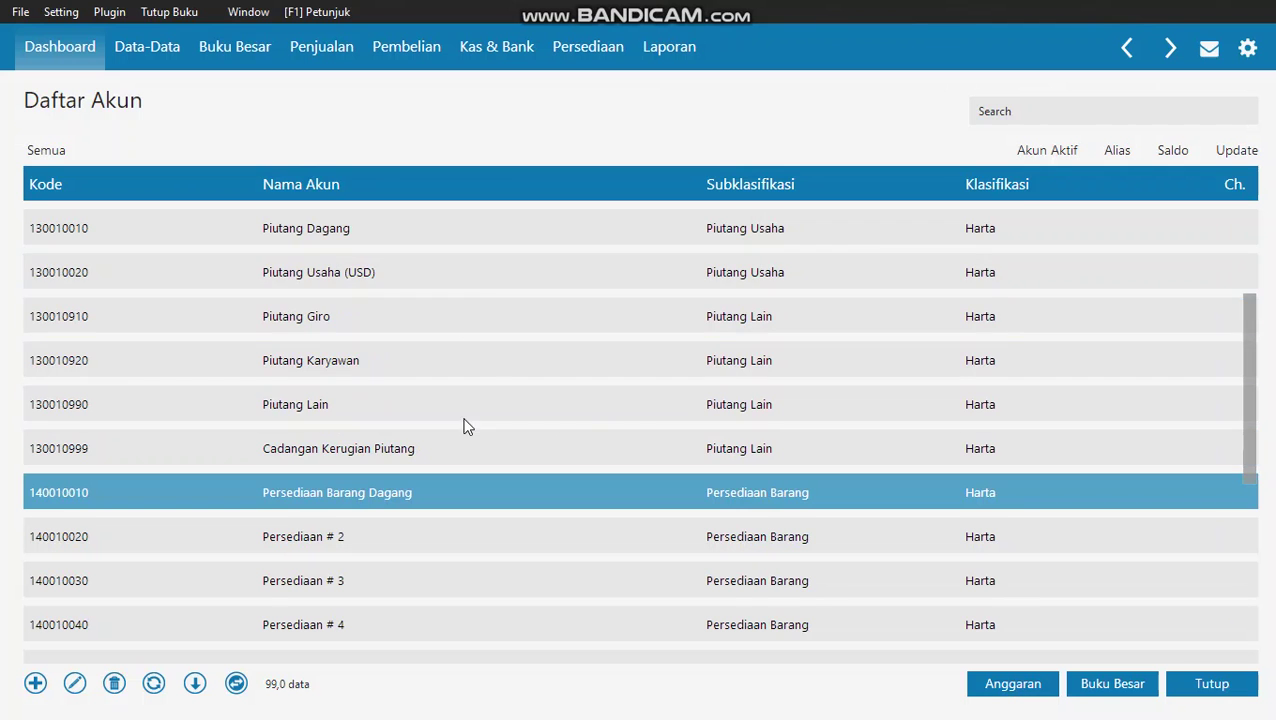
pyautogui.scroll(-3, 464, 430)
pyautogui.click(464, 425)
pyautogui.press('Down')
pyautogui.press('Down')
pyautogui.press('Down')
pyautogui.press('Down')
pyautogui.press('Down')
pyautogui.press('Down')
pyautogui.press('Down')
pyautogui.press('Down')
pyautogui.press('Down')
pyautogui.press('Down')
pyautogui.press('Down')
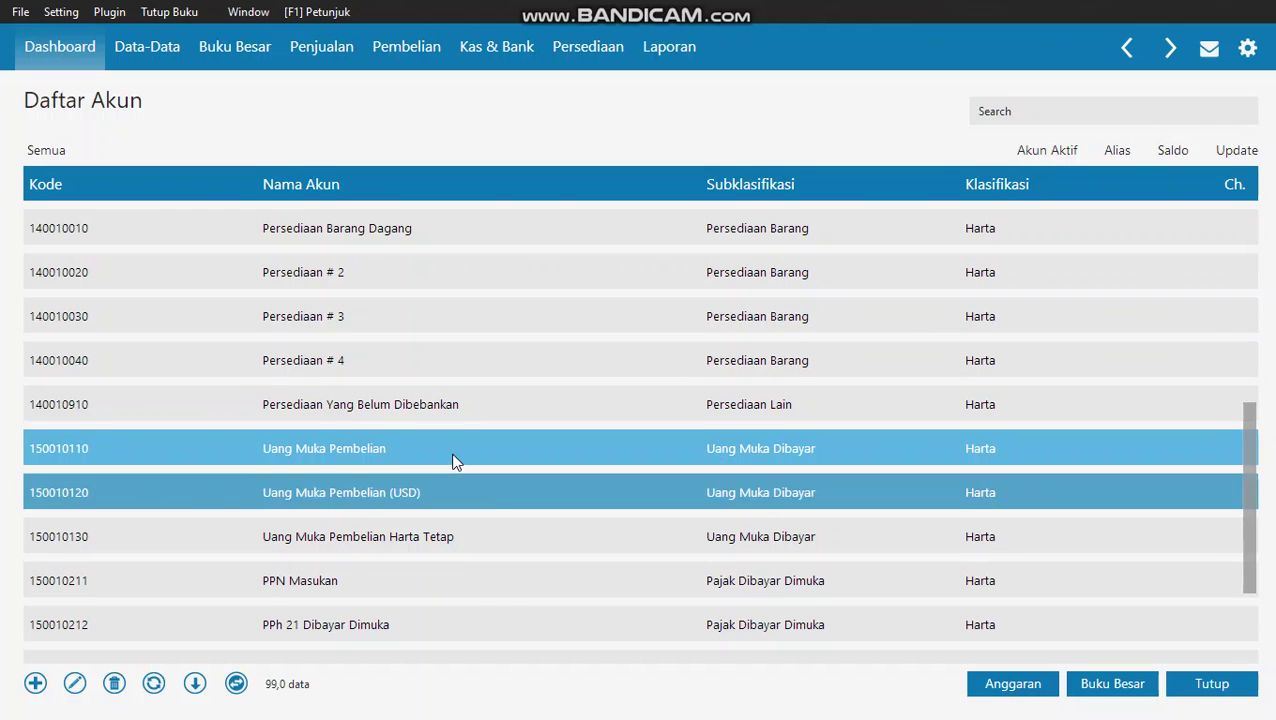
pyautogui.press('Down')
pyautogui.press('Down')
pyautogui.press('Down')
pyautogui.press('Down')
pyautogui.press('Down')
pyautogui.press('Down')
pyautogui.press('Down')
pyautogui.press('Down')
pyautogui.press('Down')
pyautogui.press('Down')
pyautogui.press('Down')
pyautogui.press('Down')
pyautogui.press('Down')
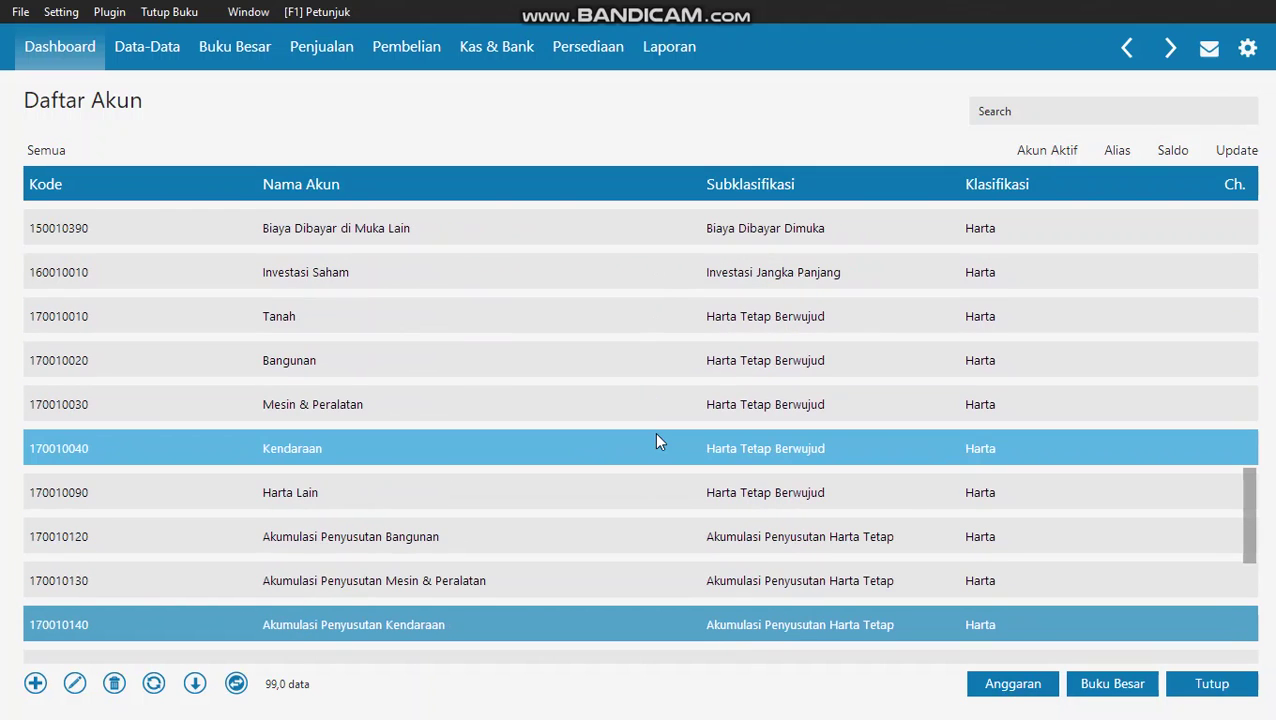
pyautogui.press('Down')
pyautogui.press('Down')
pyautogui.press('Down')
pyautogui.press('Down')
pyautogui.press('Down')
pyautogui.press('Down')
pyautogui.press('Down')
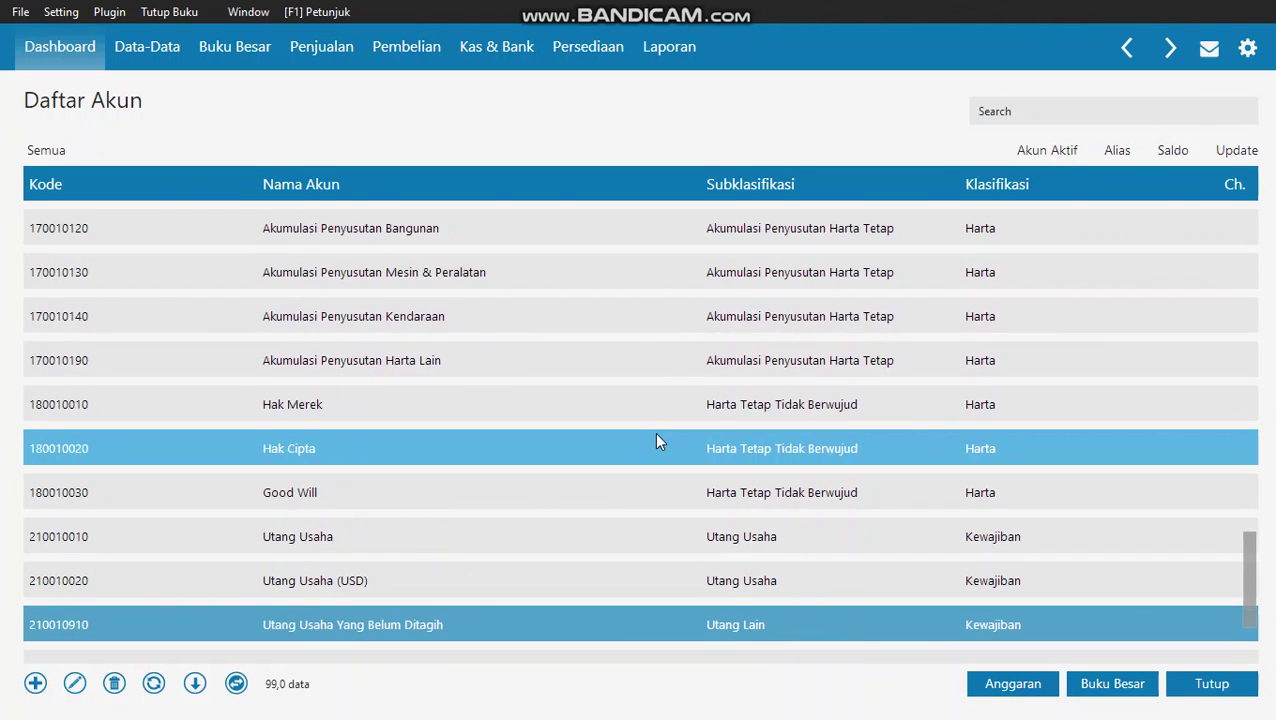
pyautogui.click(464, 561)
# - Rename Utang Usaha to 'Utang Dagang', save it, and go back to the tutorial PDF
pyautogui.rightClick(464, 547)
pyautogui.click(524, 578)
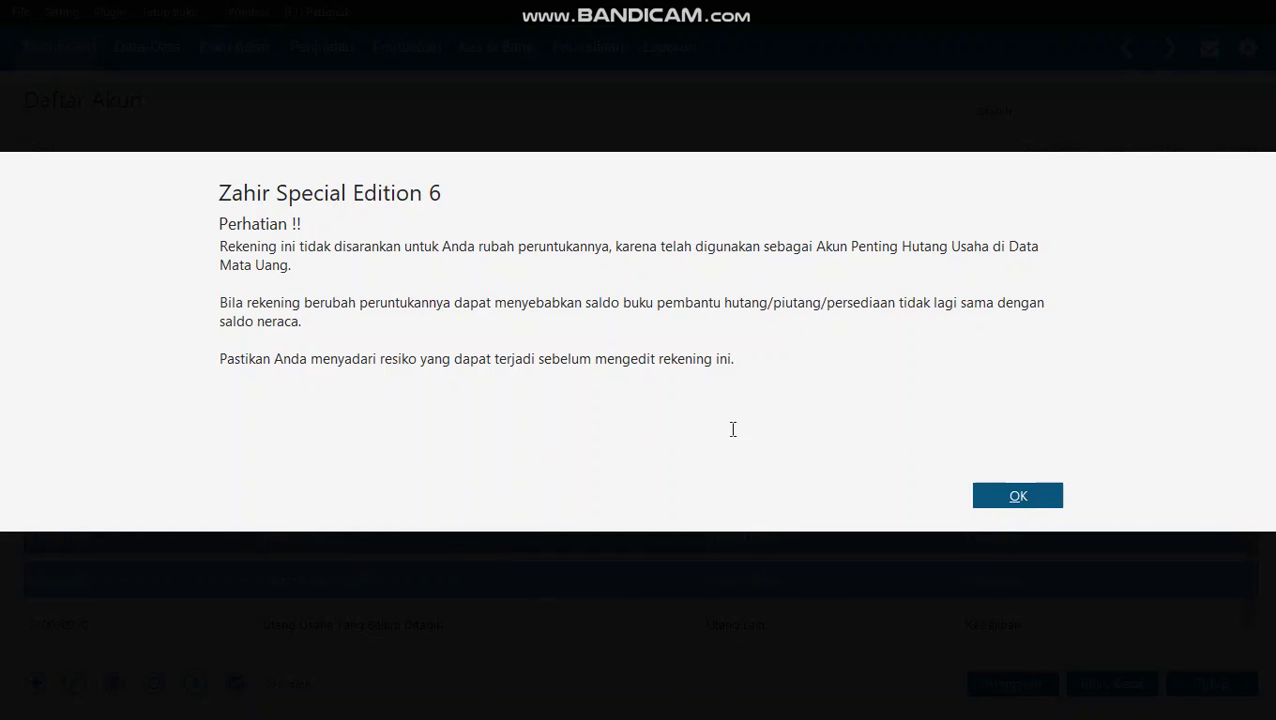
pyautogui.click(1035, 490)
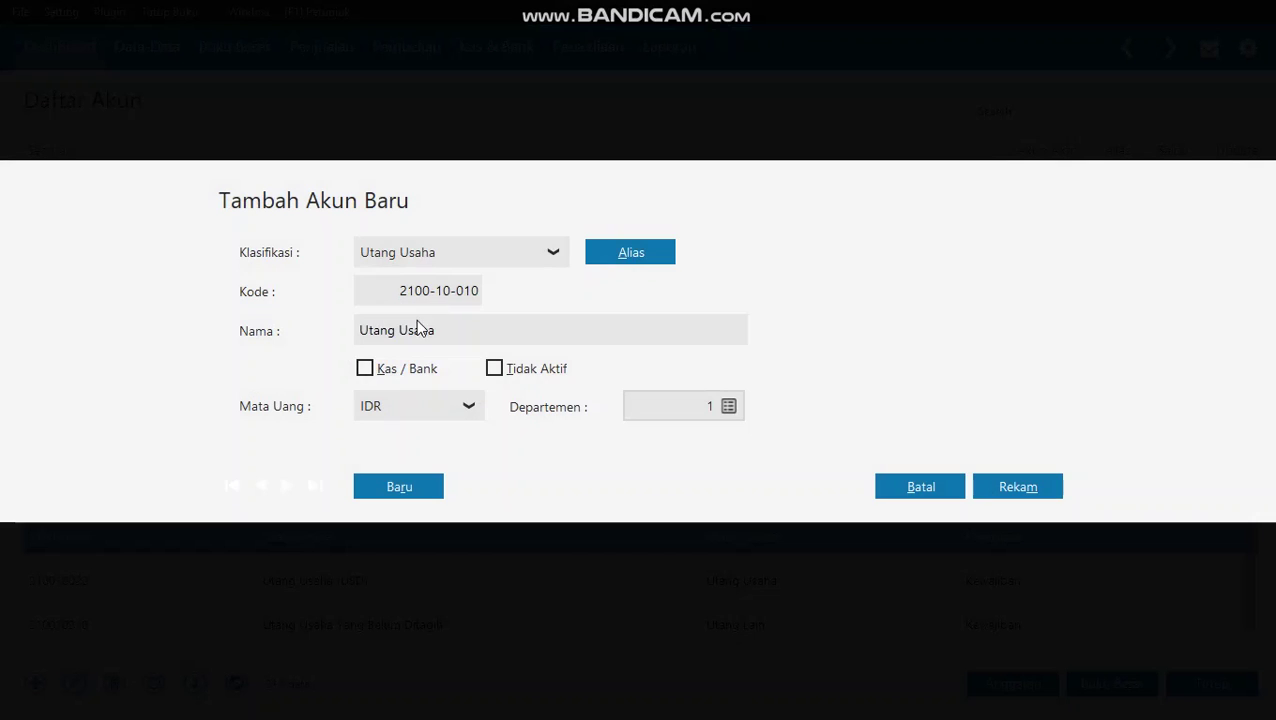
pyautogui.tripleClick(416, 330)
pyautogui.click(531, 330)
pyautogui.write('Dagang')
pyautogui.click(1020, 489)
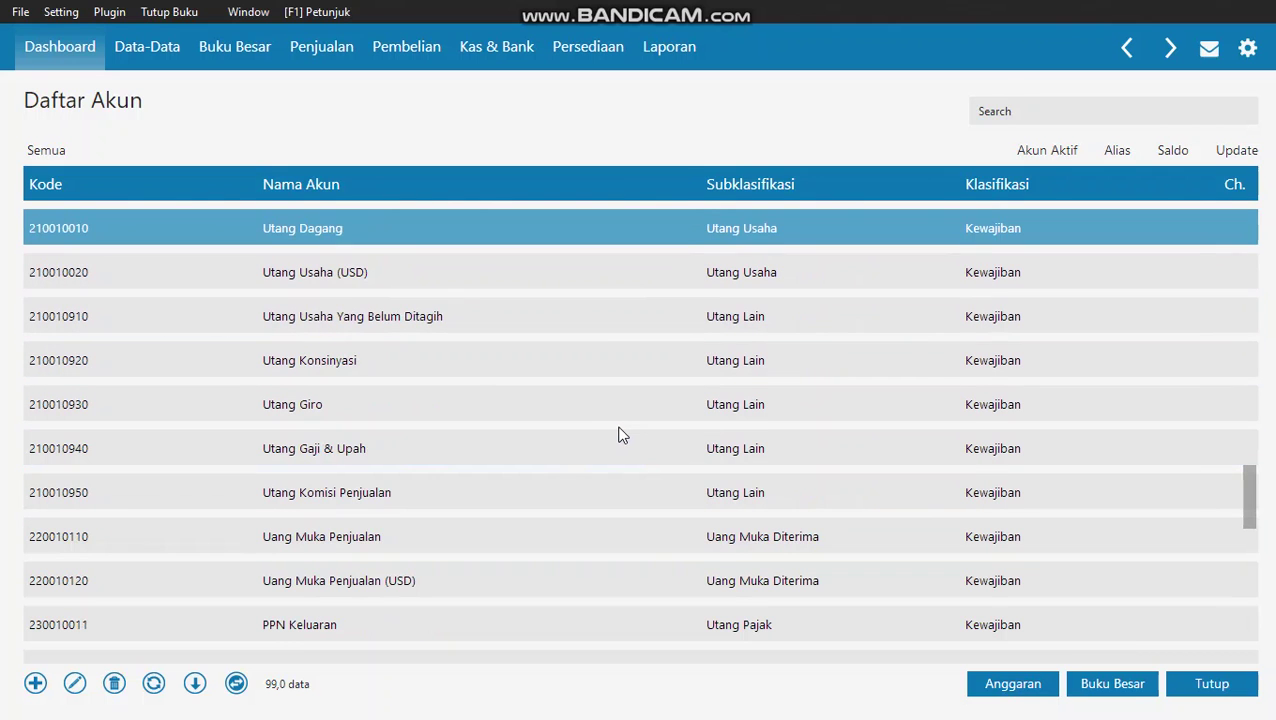
pyautogui.hotkey('alt', 'Tab')
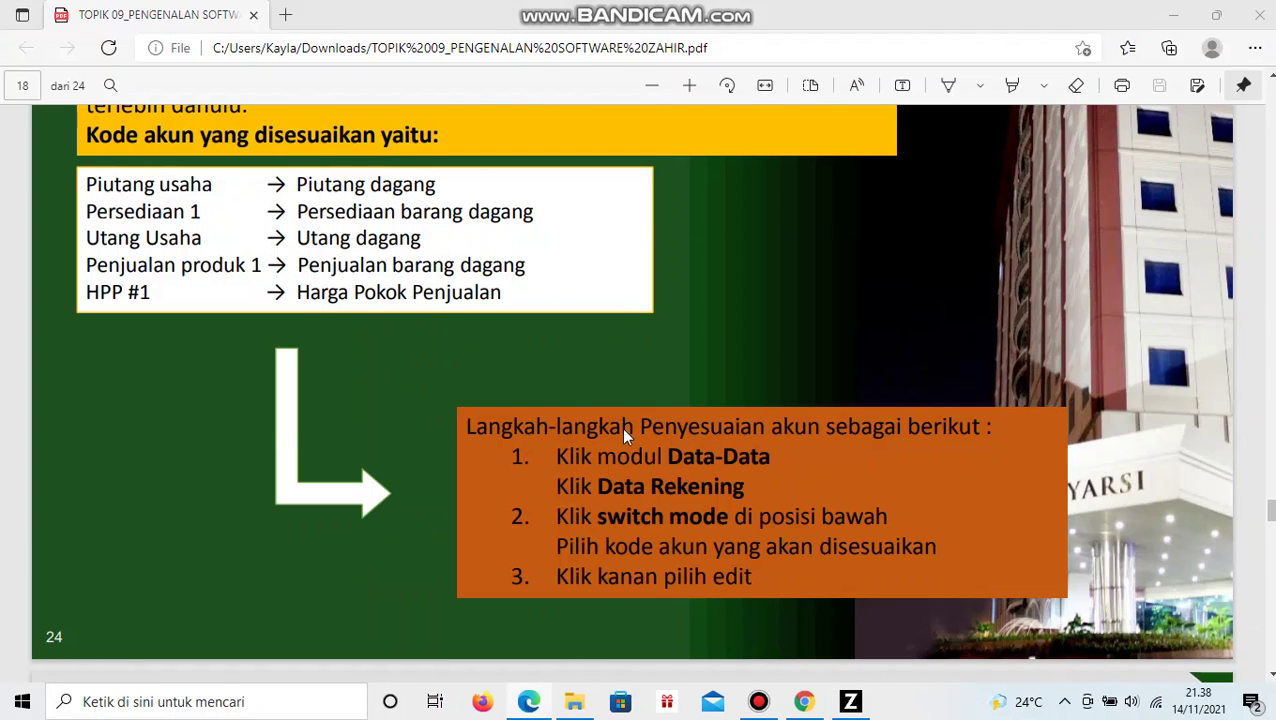
# - Rename account 4100-10-010 from 'Penjualan # 1' to 'Penjualan Barang Dagang' and save it
pyautogui.hotkey('alt', 'Tab')
pyautogui.press('Down')
pyautogui.press('Down')
pyautogui.press('Down')
pyautogui.press('Down')
pyautogui.press('Down')
pyautogui.press('Down')
pyautogui.press('Down')
pyautogui.press('Down')
pyautogui.press('Down')
pyautogui.press('Down')
pyautogui.press('Down')
pyautogui.press('Down')
pyautogui.press('Down')
pyautogui.press('Down')
pyautogui.press('Down')
pyautogui.press('Down')
pyautogui.press('Down')
pyautogui.press('Down')
pyautogui.press('Down')
pyautogui.press('Down')
pyautogui.press('Down')
pyautogui.press('Down')
pyautogui.press('Down')
pyautogui.press('Down')
pyautogui.press('Down')
pyautogui.press('Down')
pyautogui.rightClick(522, 497)
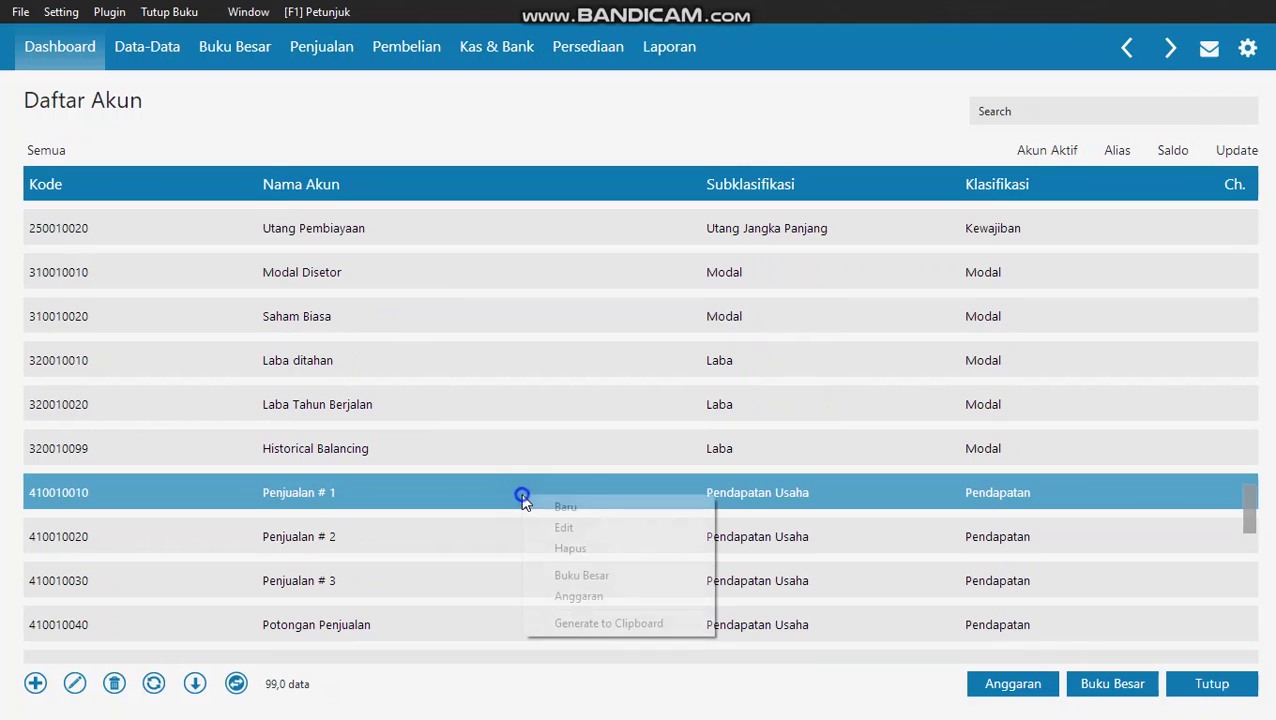
pyautogui.click(572, 524)
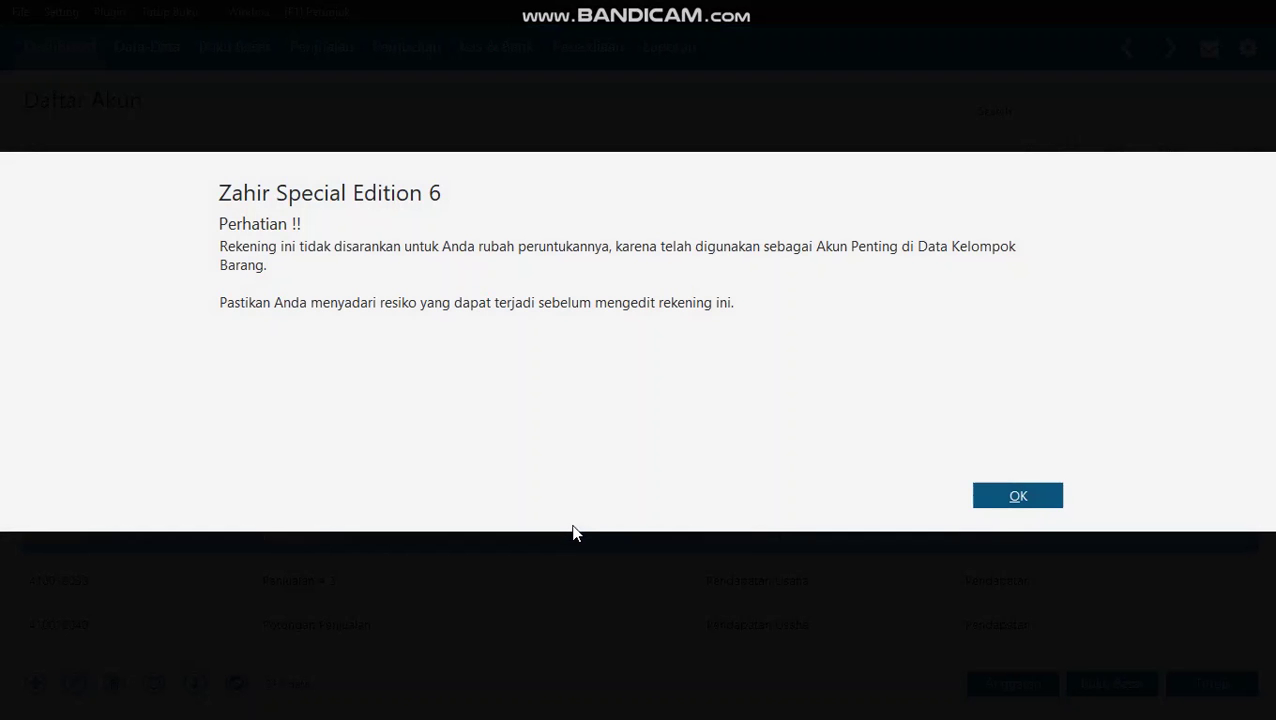
pyautogui.click(1044, 499)
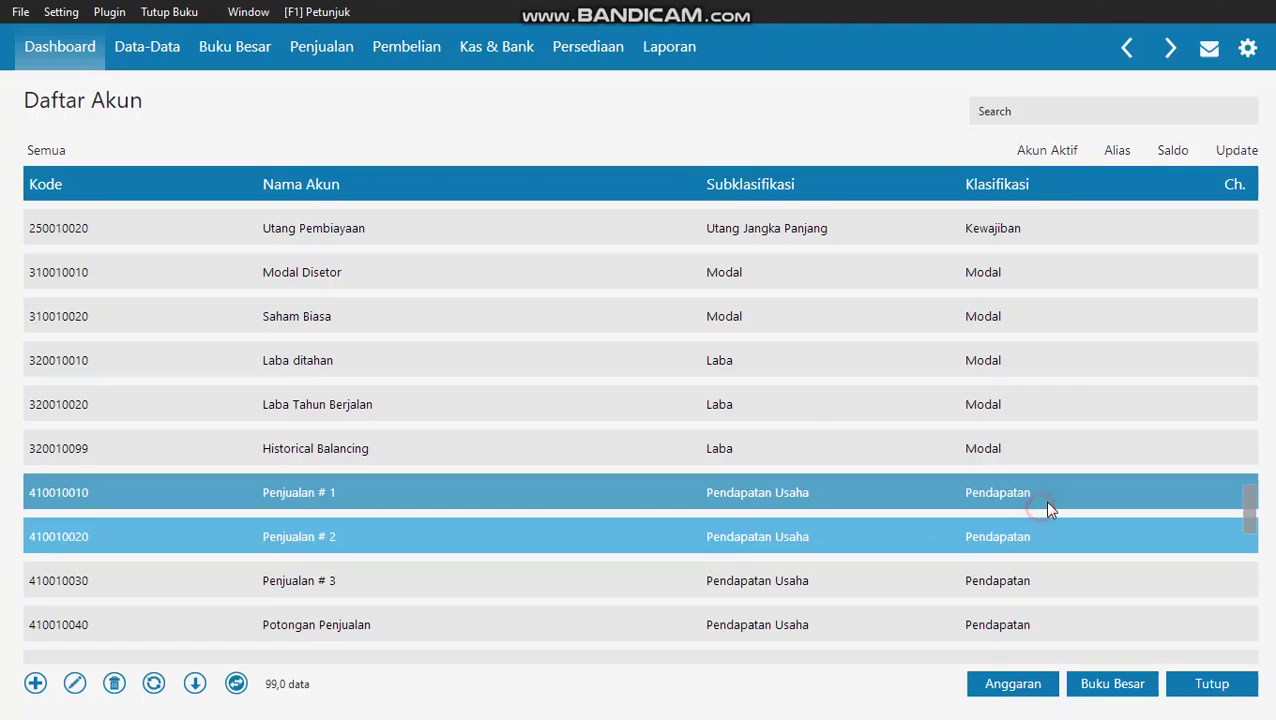
pyautogui.tripleClick(418, 332)
pyautogui.moveTo(418, 333); pyautogui.dragTo(718, 329)
pyautogui.write('B')
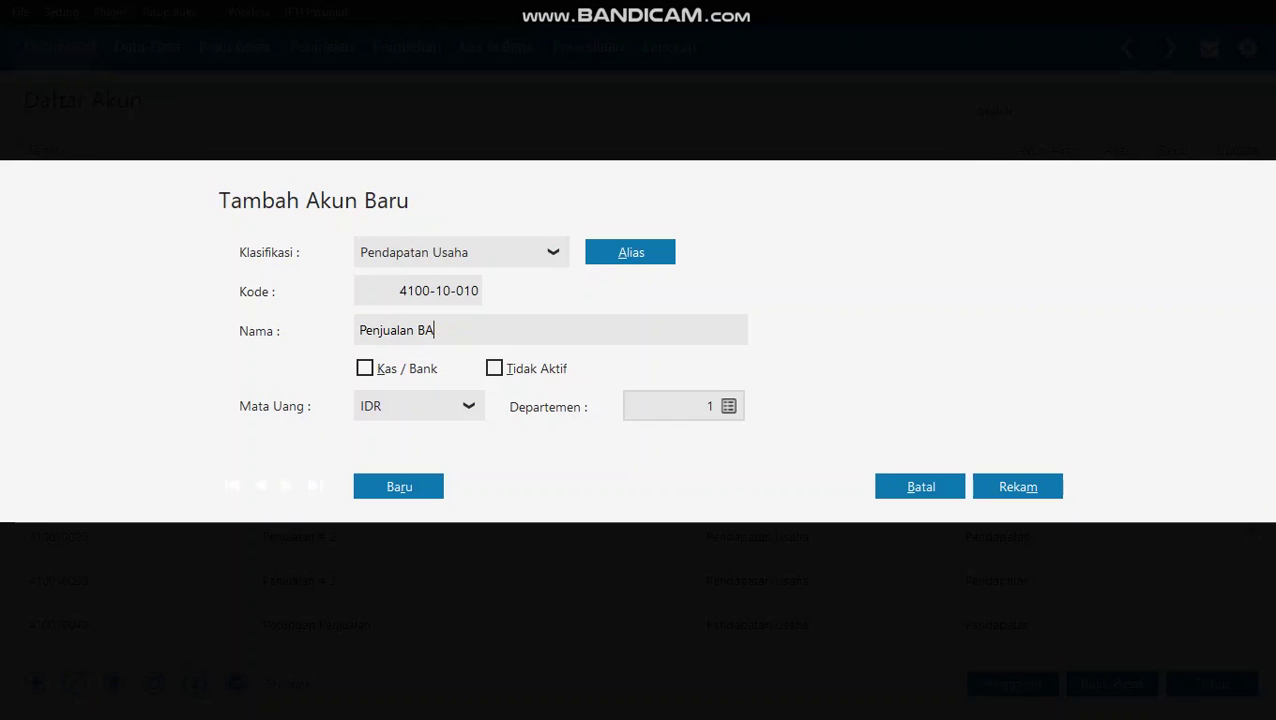
pyautogui.write('arang Dagang')
pyautogui.click(1045, 485)
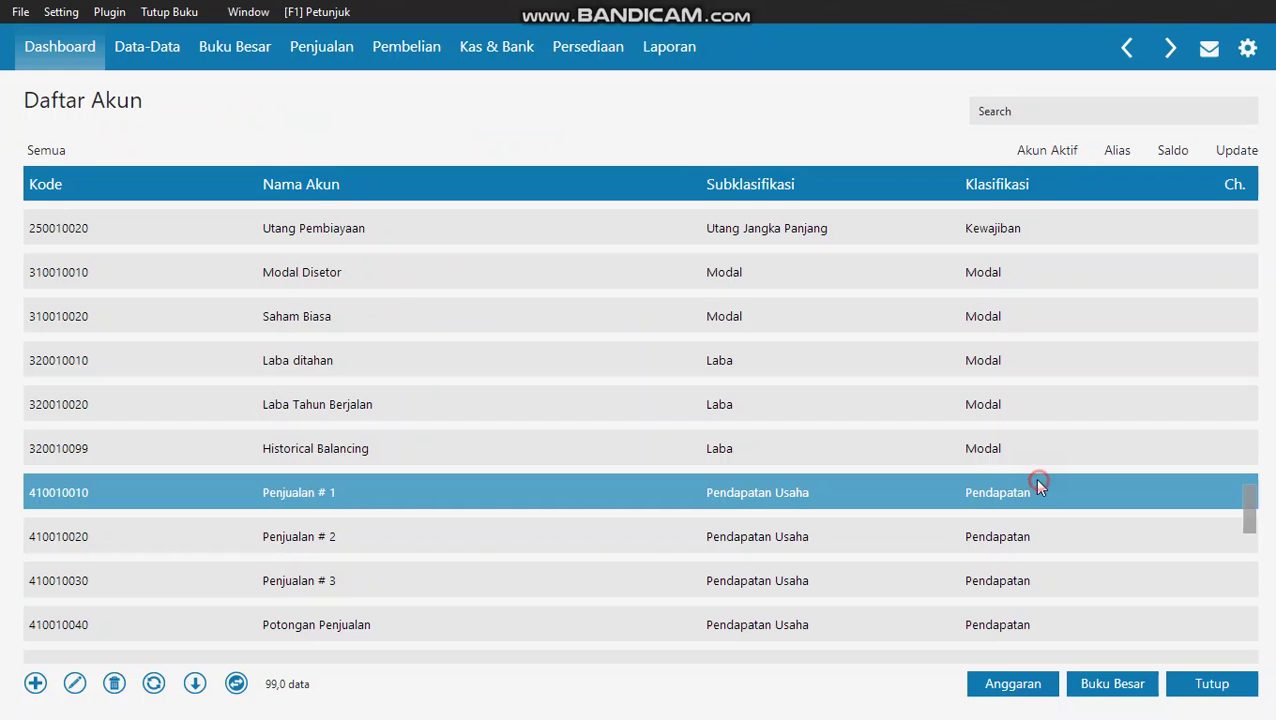
pyautogui.hotkey('alt', 'Tab')
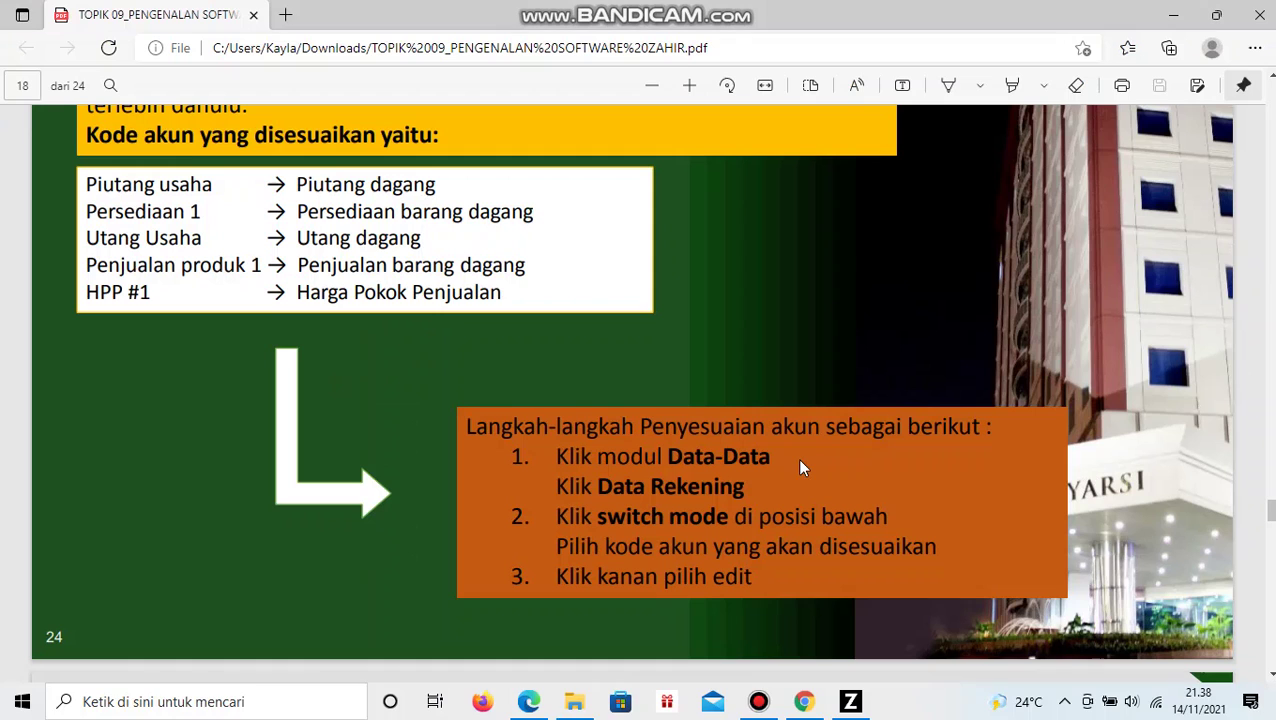
pyautogui.hotkey('alt', 'Tab')
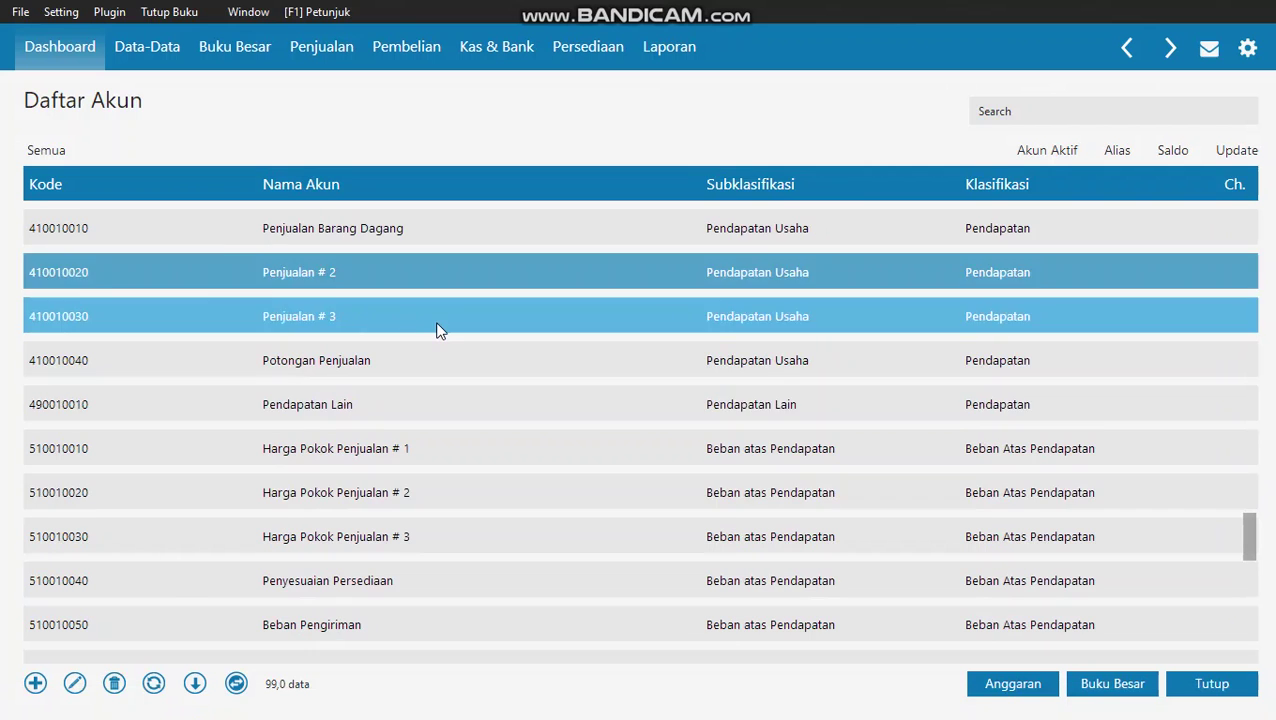
pyautogui.scroll(-3, 436, 330)
pyautogui.scroll(-1, 452, 428)
pyautogui.scroll(-8, 785, 430)
pyautogui.scroll(-4, 785, 430)
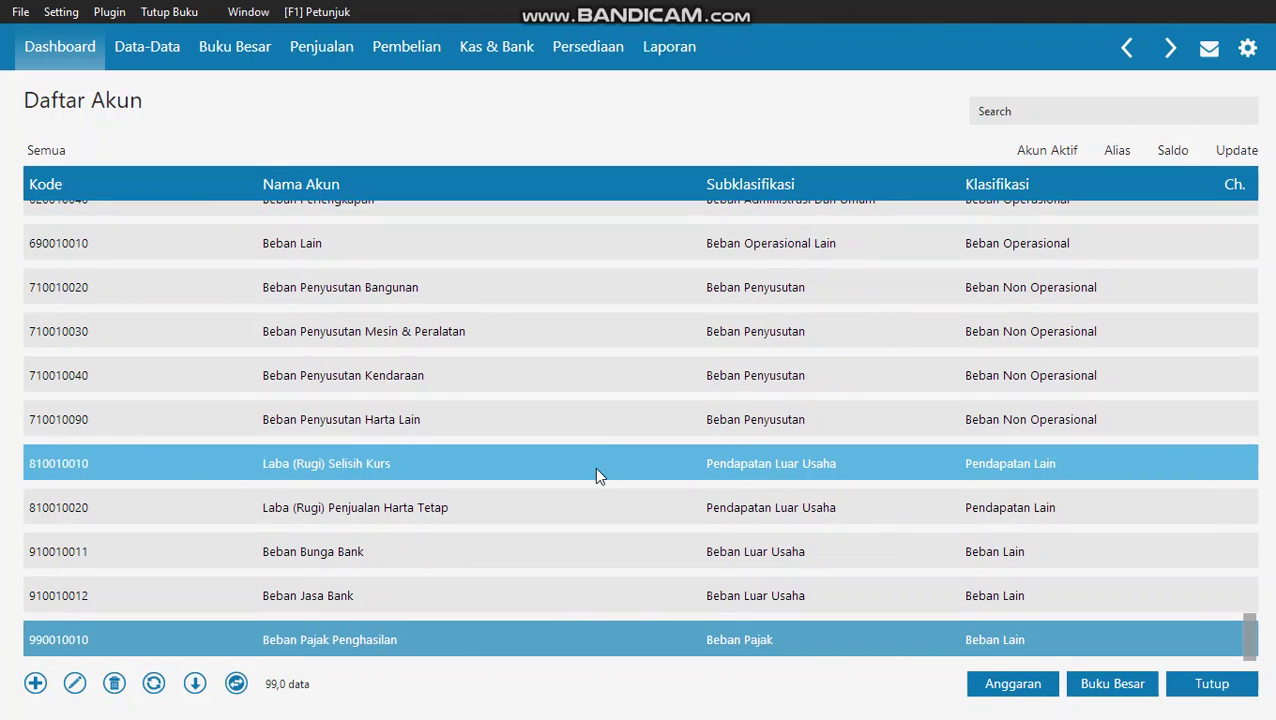
pyautogui.scroll(4, 594, 477)
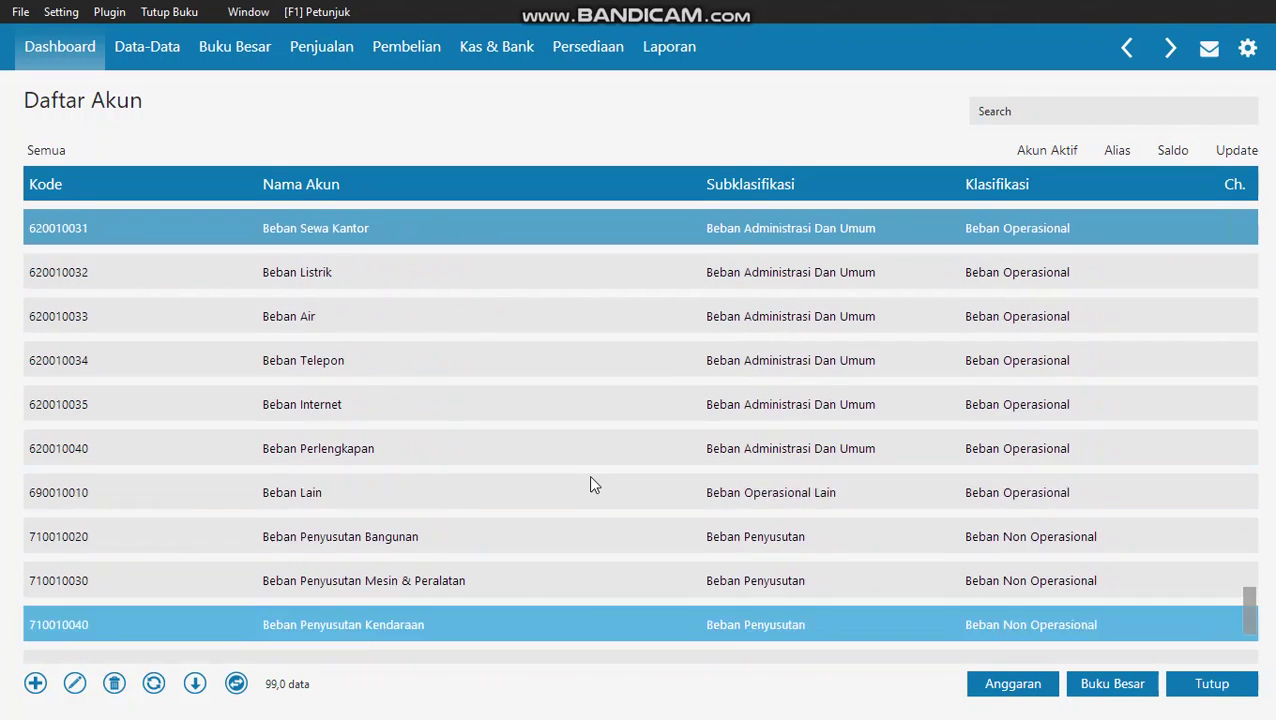
pyautogui.scroll(4, 588, 475)
pyautogui.click(497, 270)
# - Rename it to 'Harga Pokok Penjualan' by deleting the '# 1' suffix, and save
pyautogui.rightClick(497, 270)
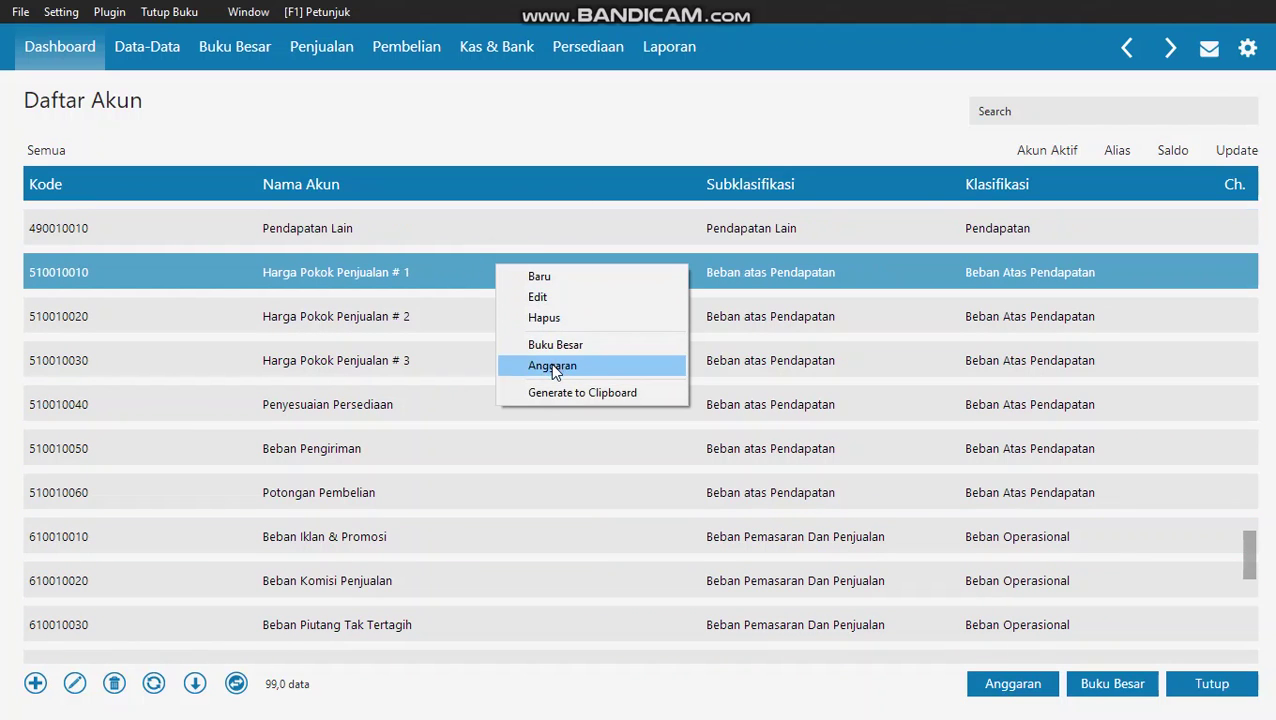
pyautogui.click(558, 304)
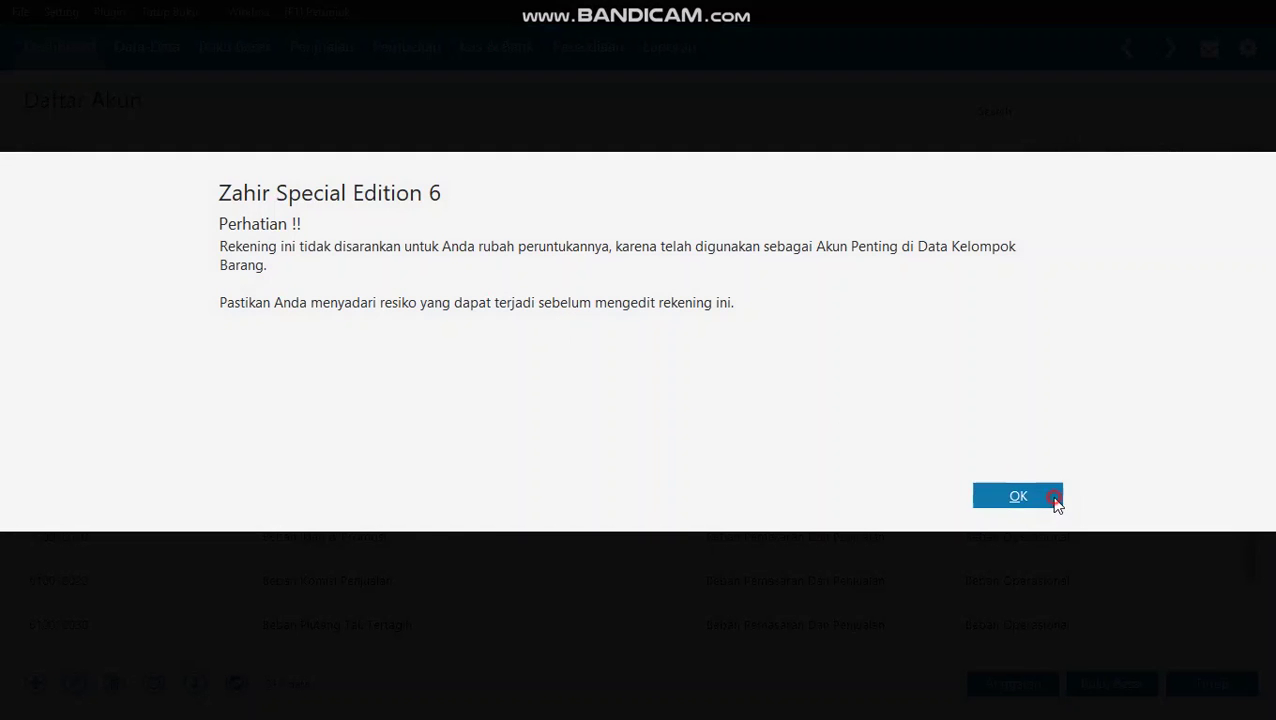
pyautogui.click(1050, 497)
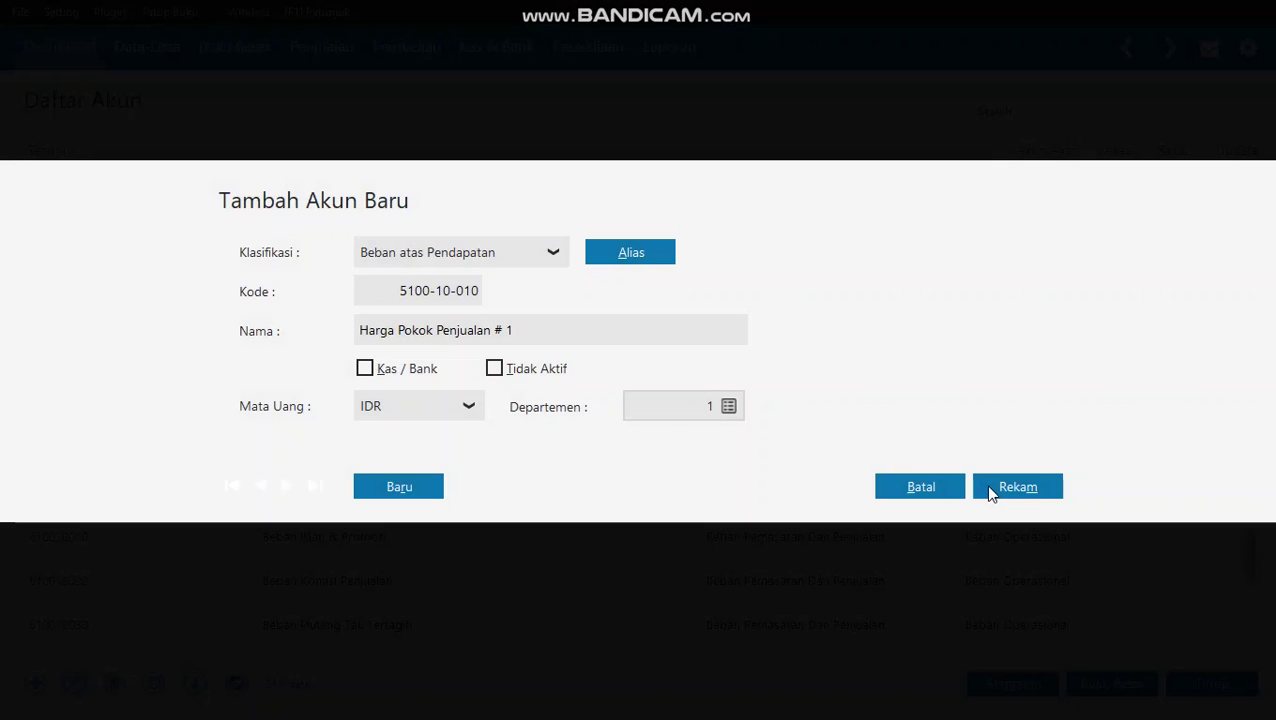
pyautogui.click(515, 330)
pyautogui.moveTo(502, 330); pyautogui.dragTo(838, 337)
pyautogui.press('BackSpace')
pyautogui.press('BackSpace')
pyautogui.click(1018, 486)
# - Close the account list and return to the tutorial PDF
pyautogui.scroll(5, 1195, 540)
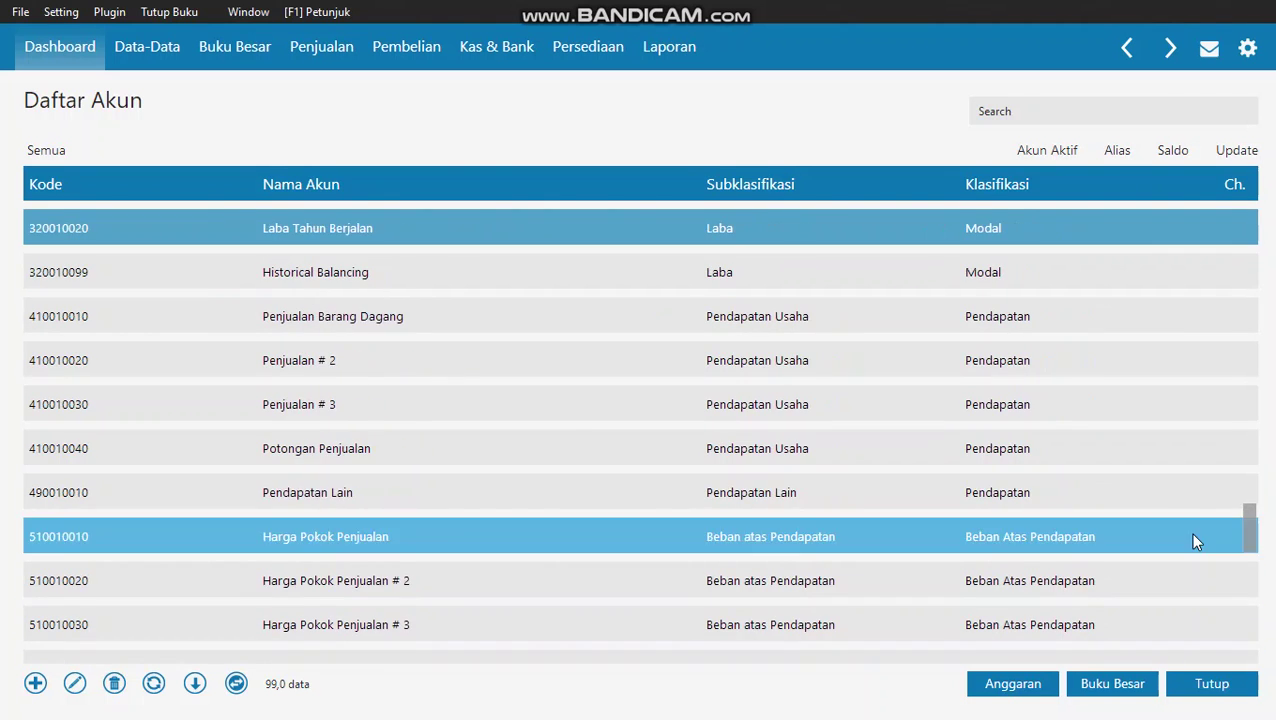
pyautogui.scroll(2, 1190, 538)
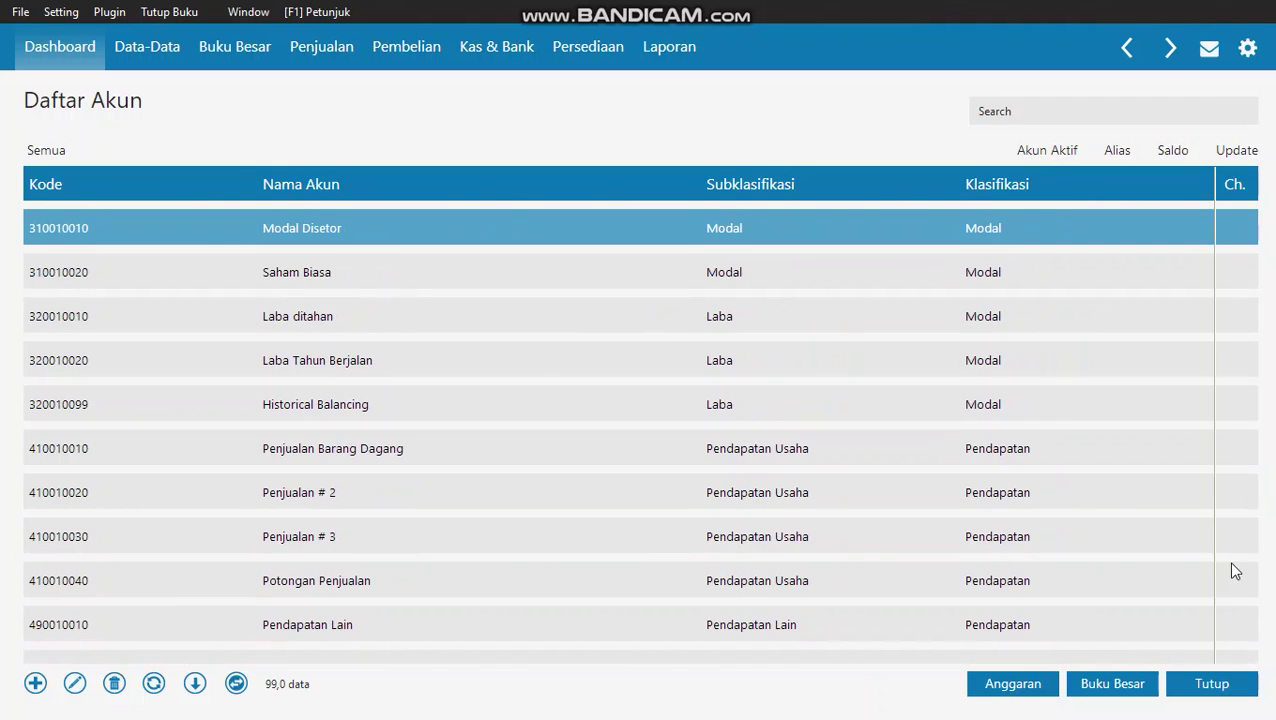
pyautogui.click(1214, 686)
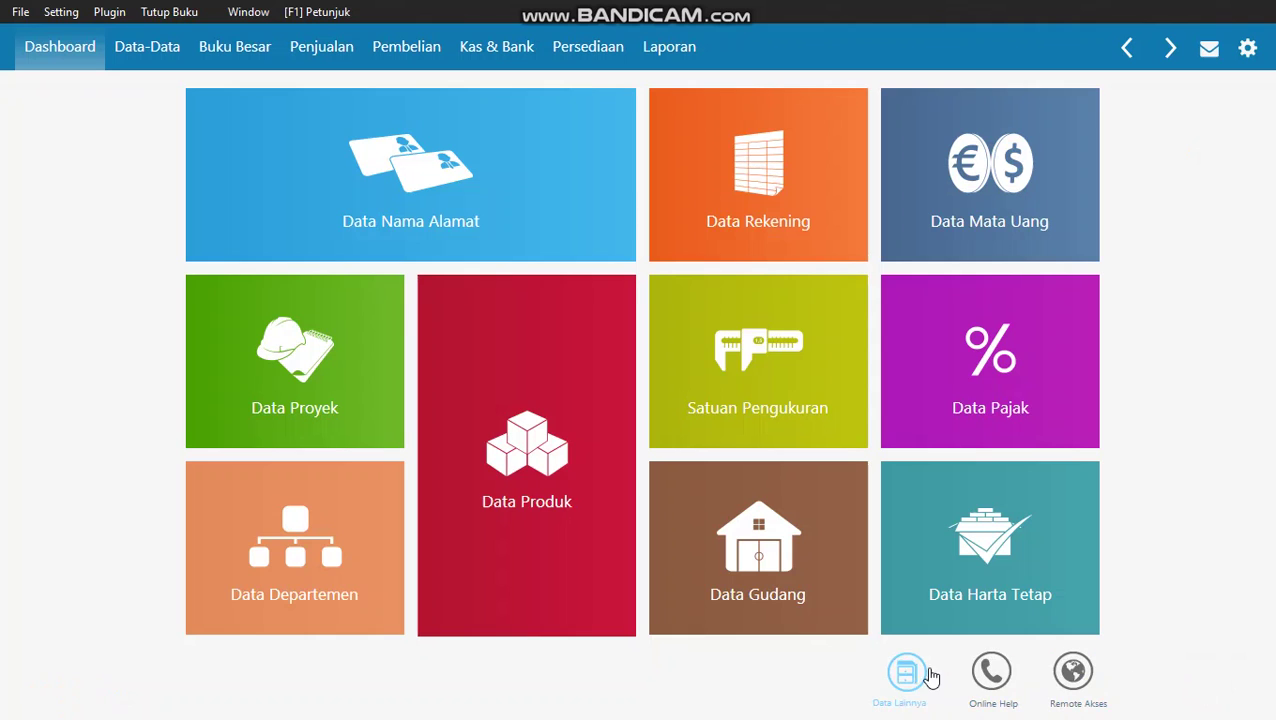
pyautogui.hotkey('alt', 'Tab')
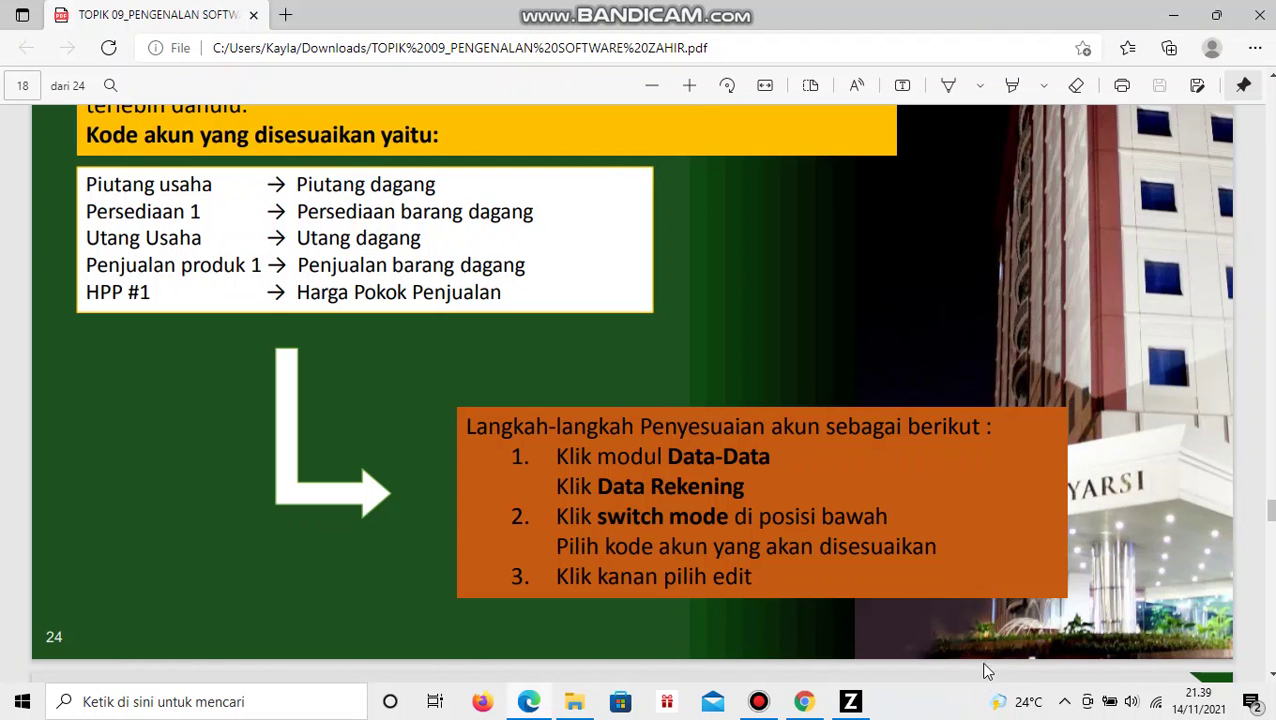
# - Scroll the PDF to page 23, the Langkah-Langkah Penyesuaian Akun slide on Saldo Awal Akun
pyautogui.scroll(-7, 757, 297)
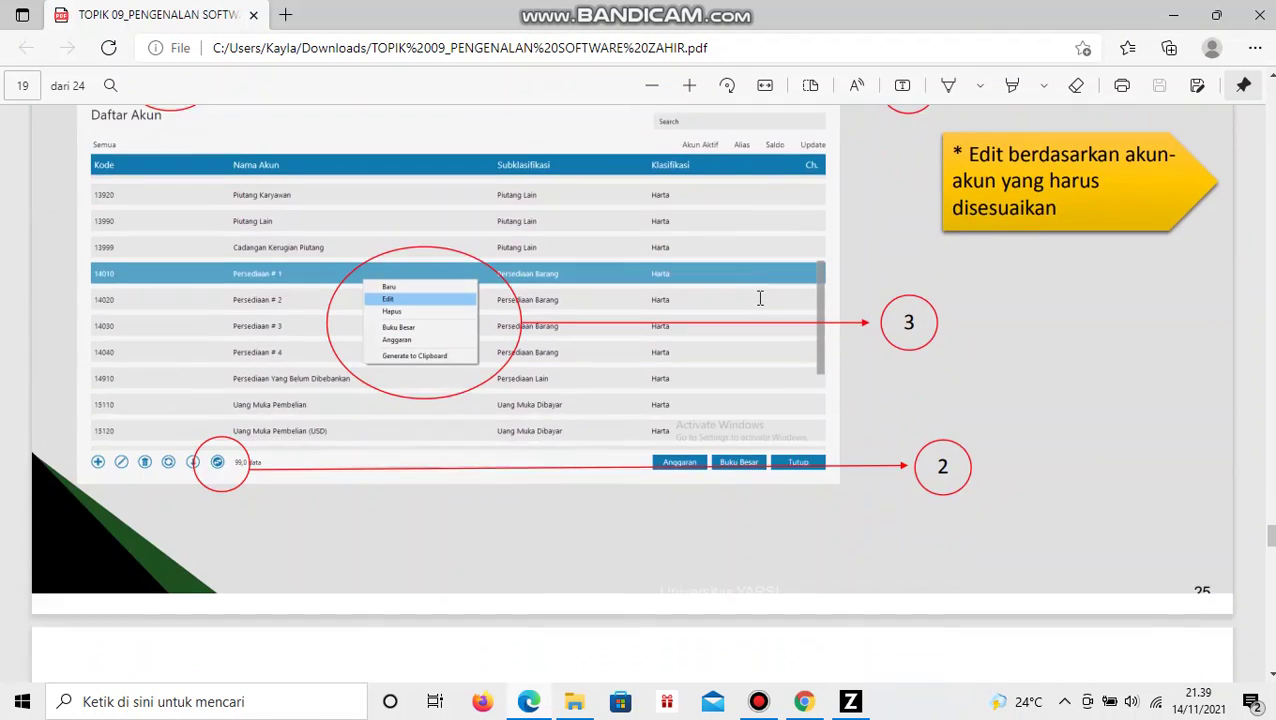
pyautogui.scroll(3, 760, 297)
pyautogui.scroll(-10, 760, 297)
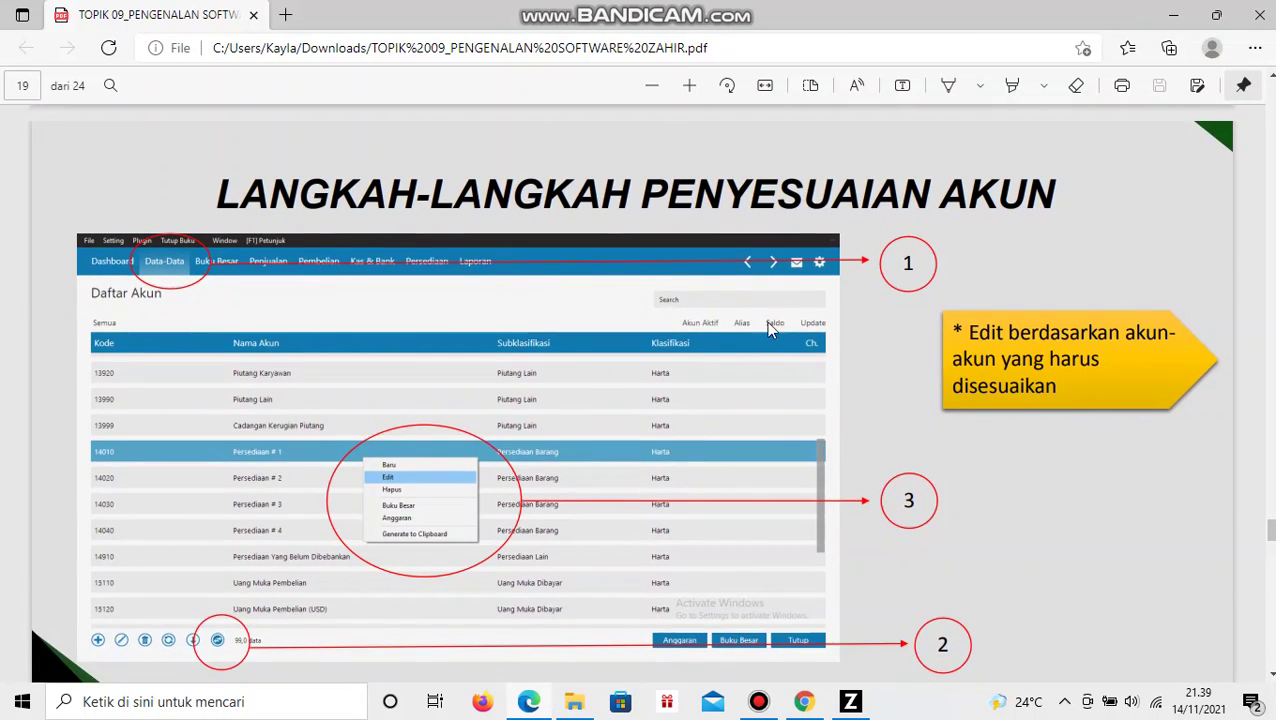
pyautogui.scroll(-10, 838, 318)
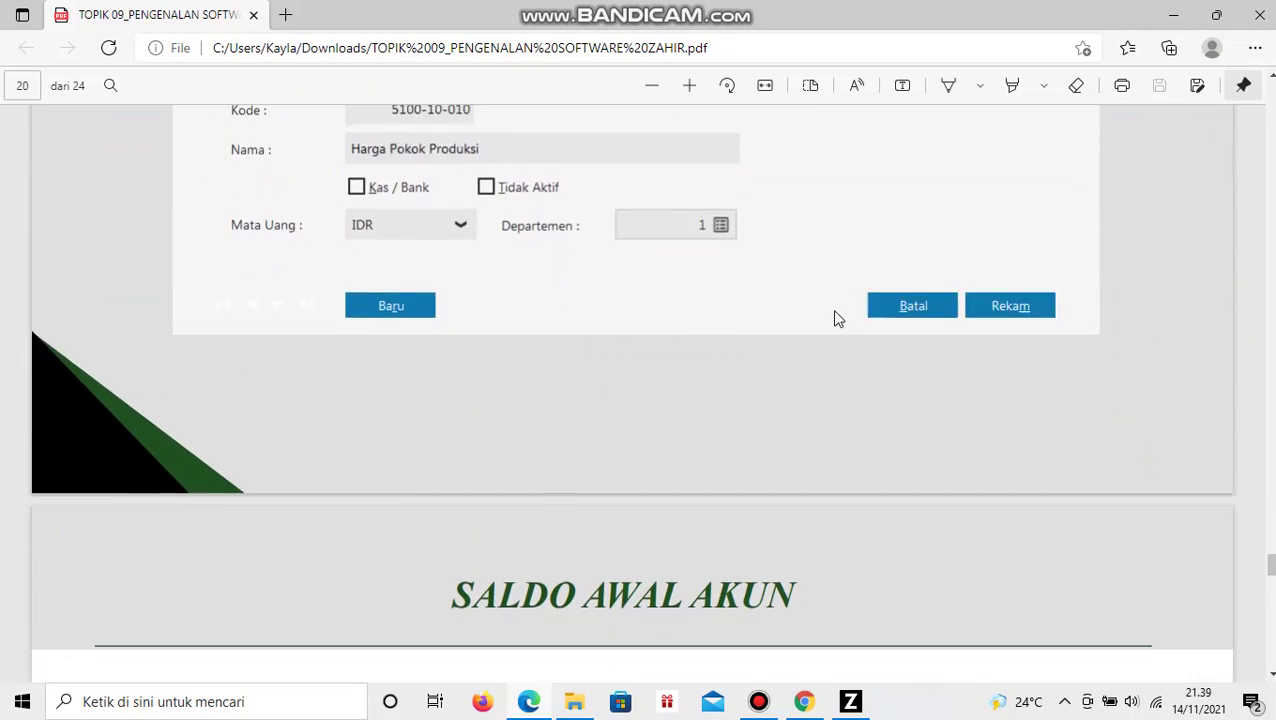
pyautogui.scroll(3, 838, 318)
pyautogui.scroll(-4, 838, 318)
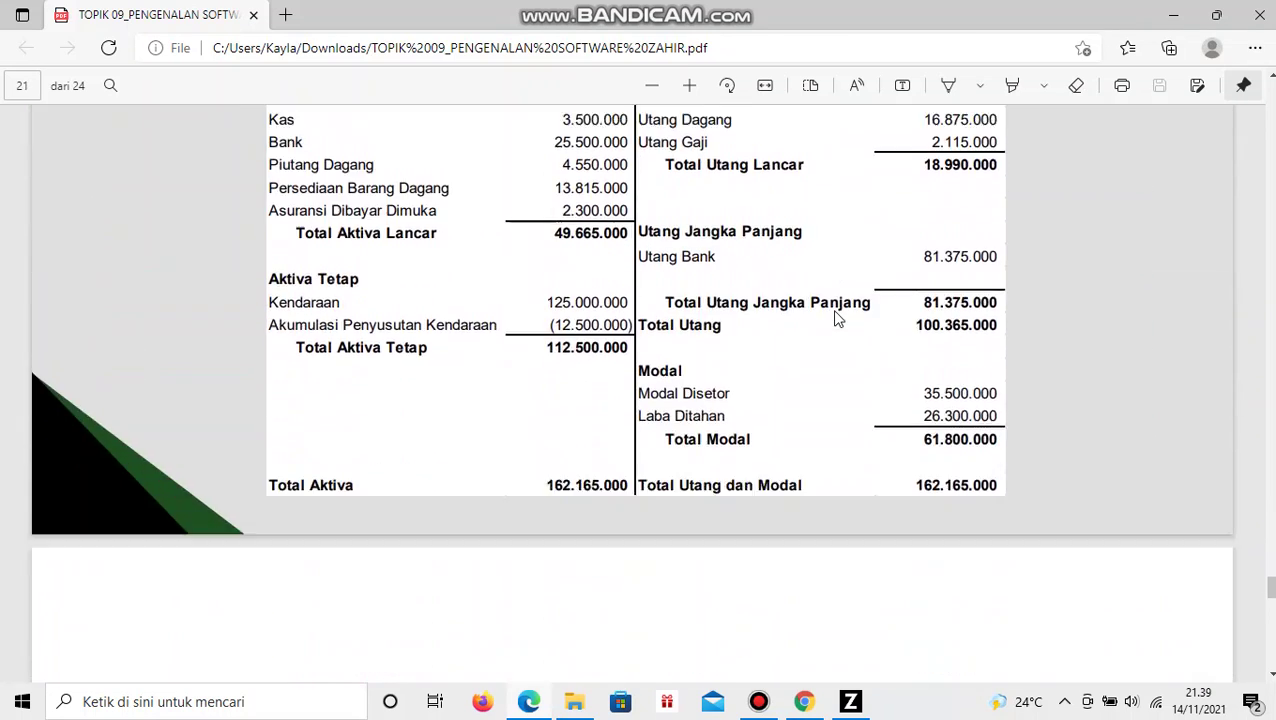
pyautogui.scroll(1, 838, 318)
pyautogui.scroll(-10, 838, 318)
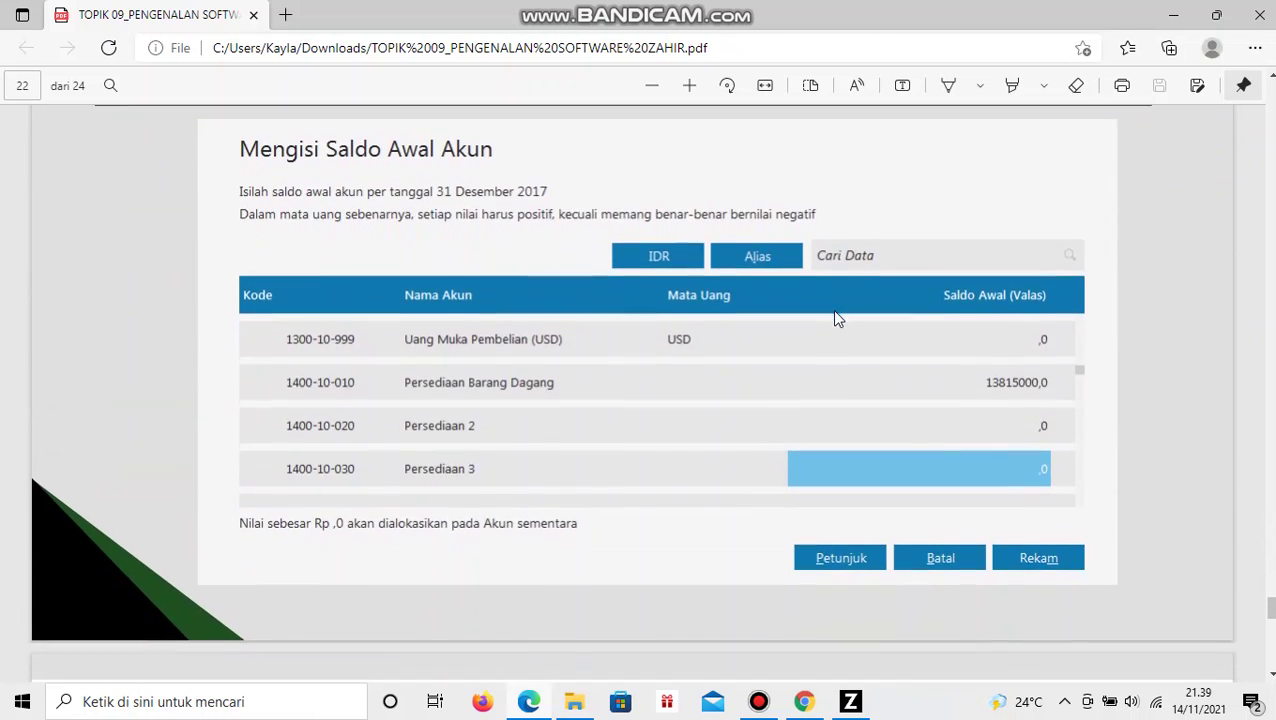
pyautogui.scroll(-3, 838, 318)
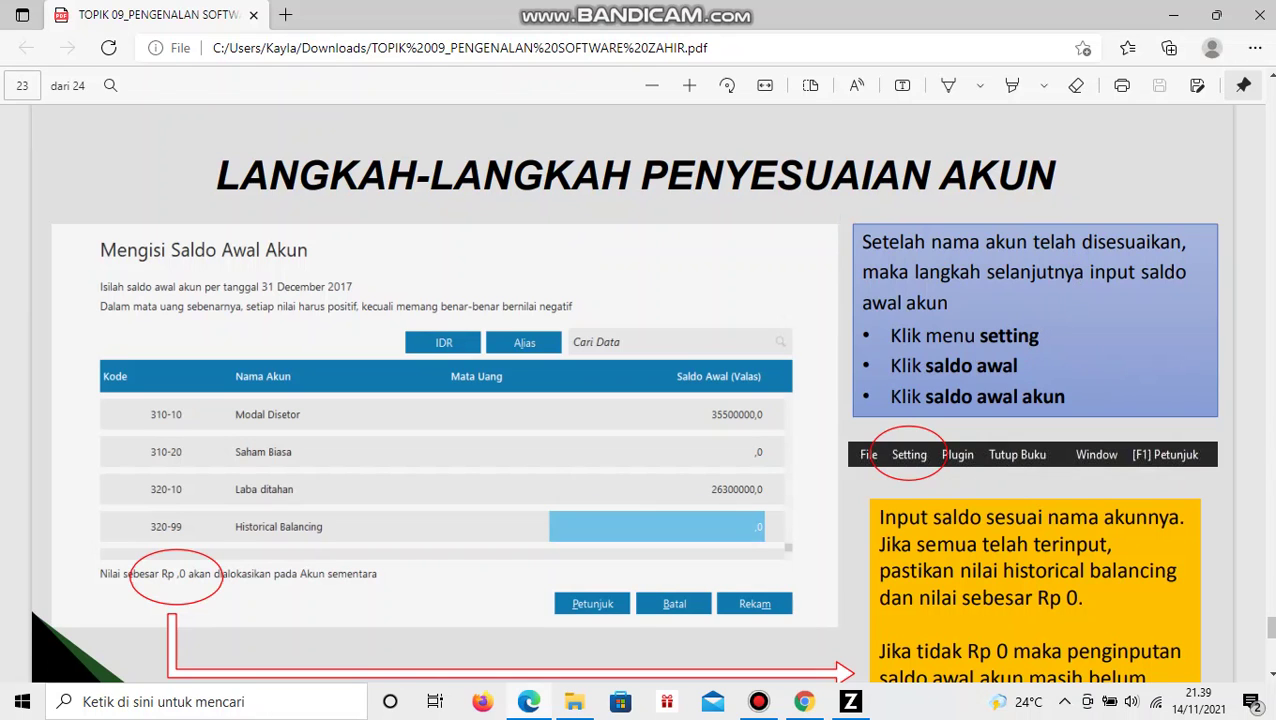
# - In Zahir, open Setting > Saldo Awal > Saldo Awal Akun to show the Mengisi Saldo Awal Akun window
pyautogui.hotkey('alt', 'Tab')
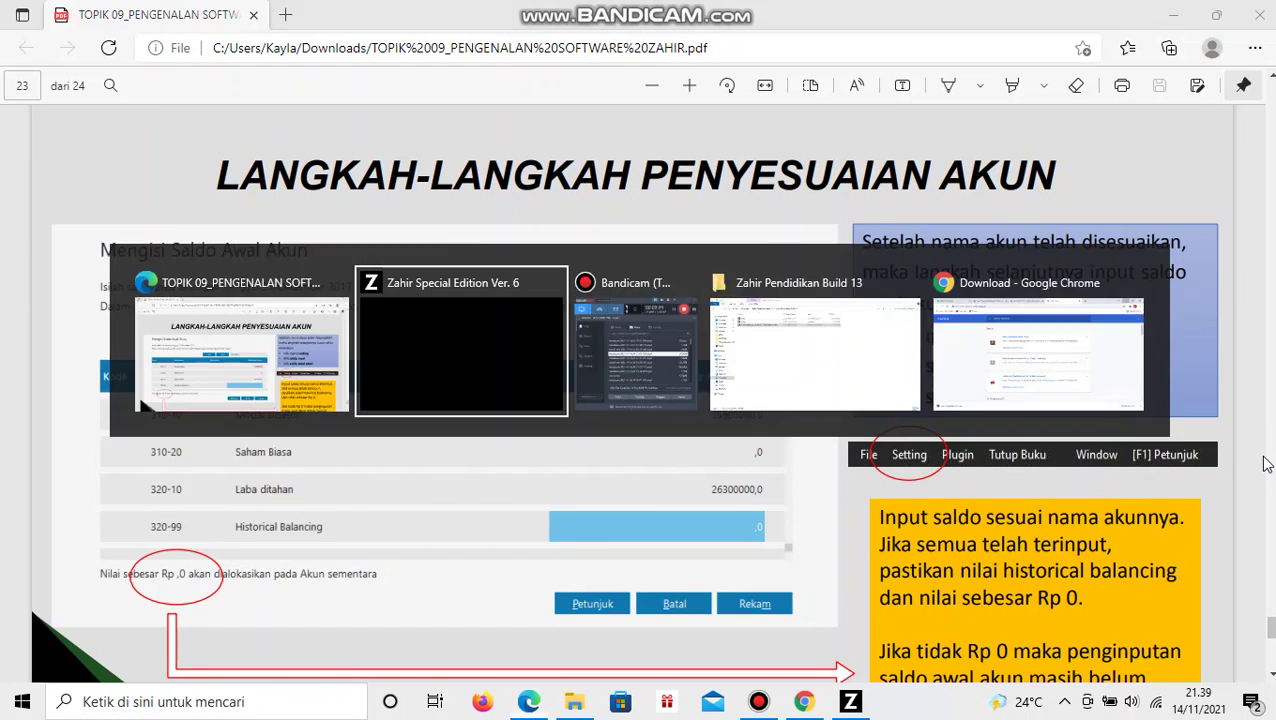
pyautogui.click(56, 12)
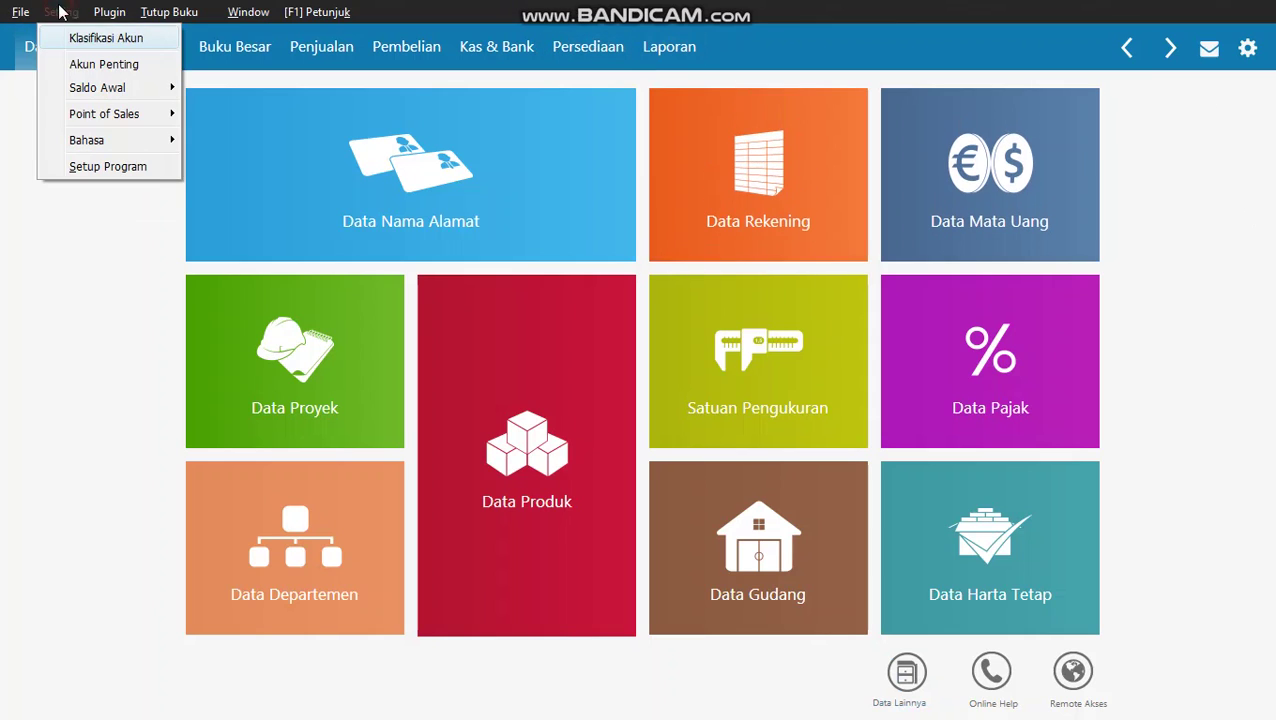
pyautogui.moveTo(90, 98)
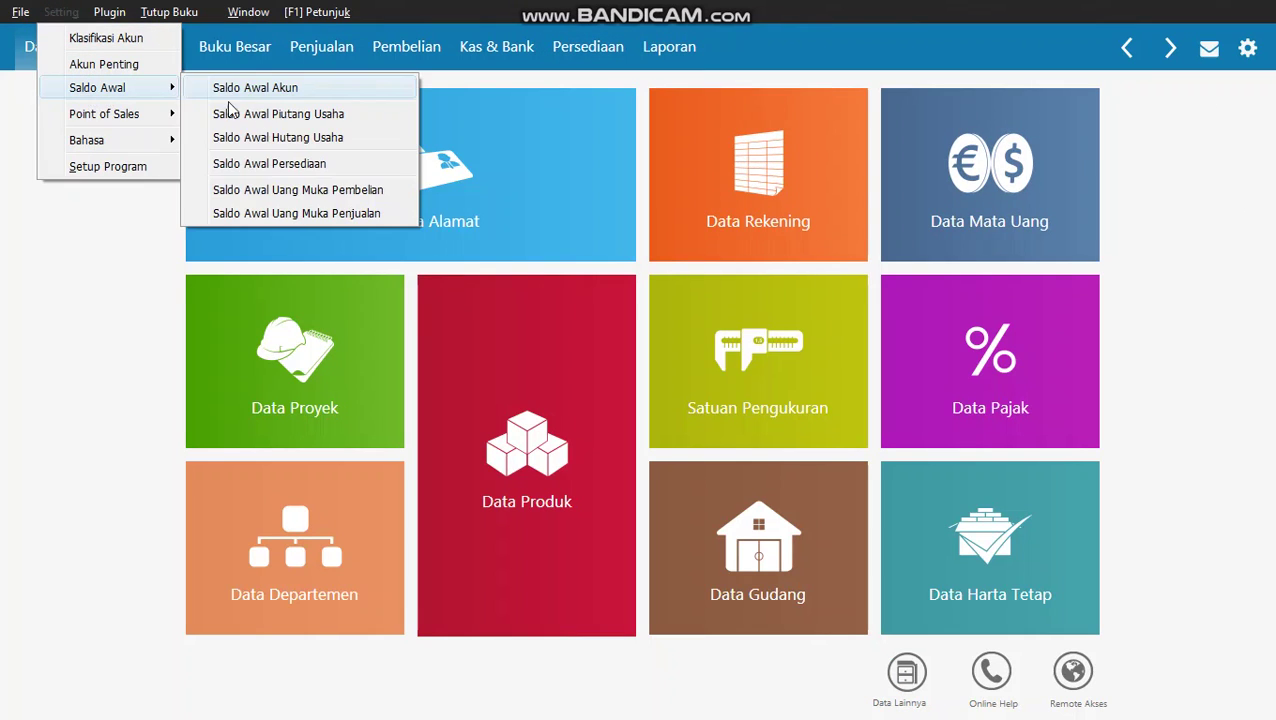
pyautogui.click(316, 92)
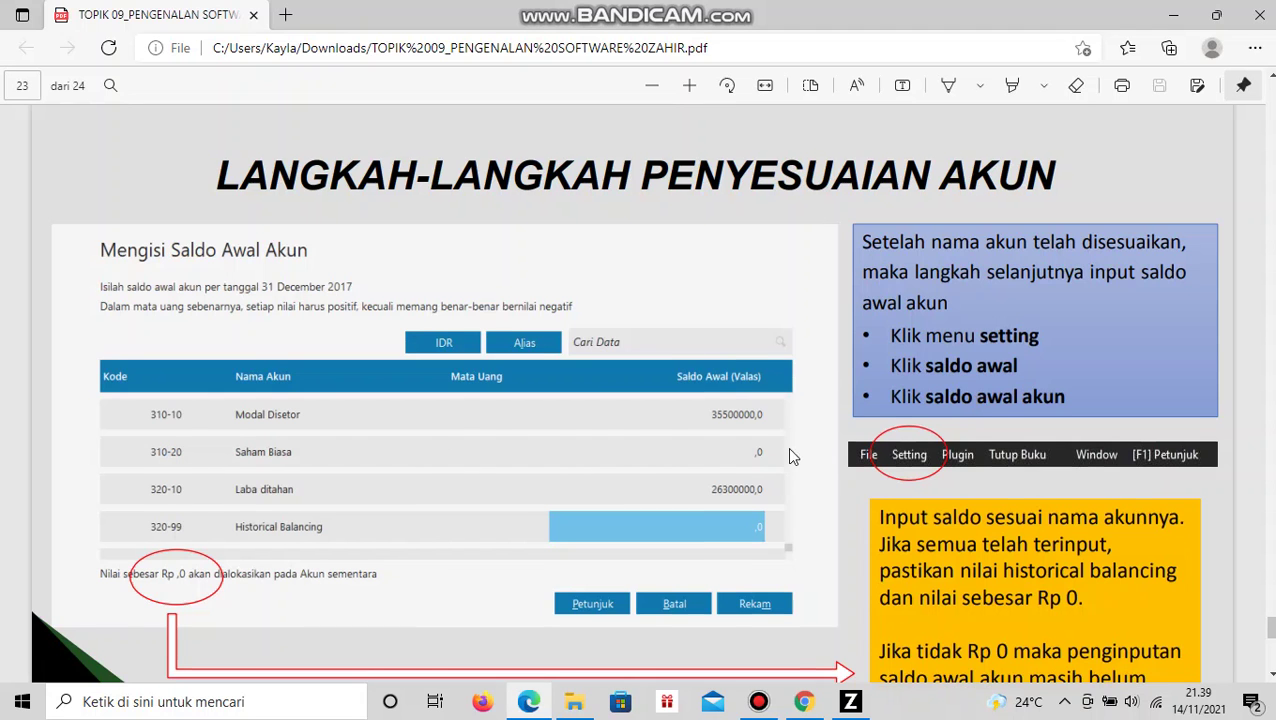
# - Scroll the PDF to page 21, PT Sumber Rezeki's 01 Januari 2018 NERACA, then return to Zahir
pyautogui.scroll(3, 789, 447)
pyautogui.scroll(5, 786, 444)
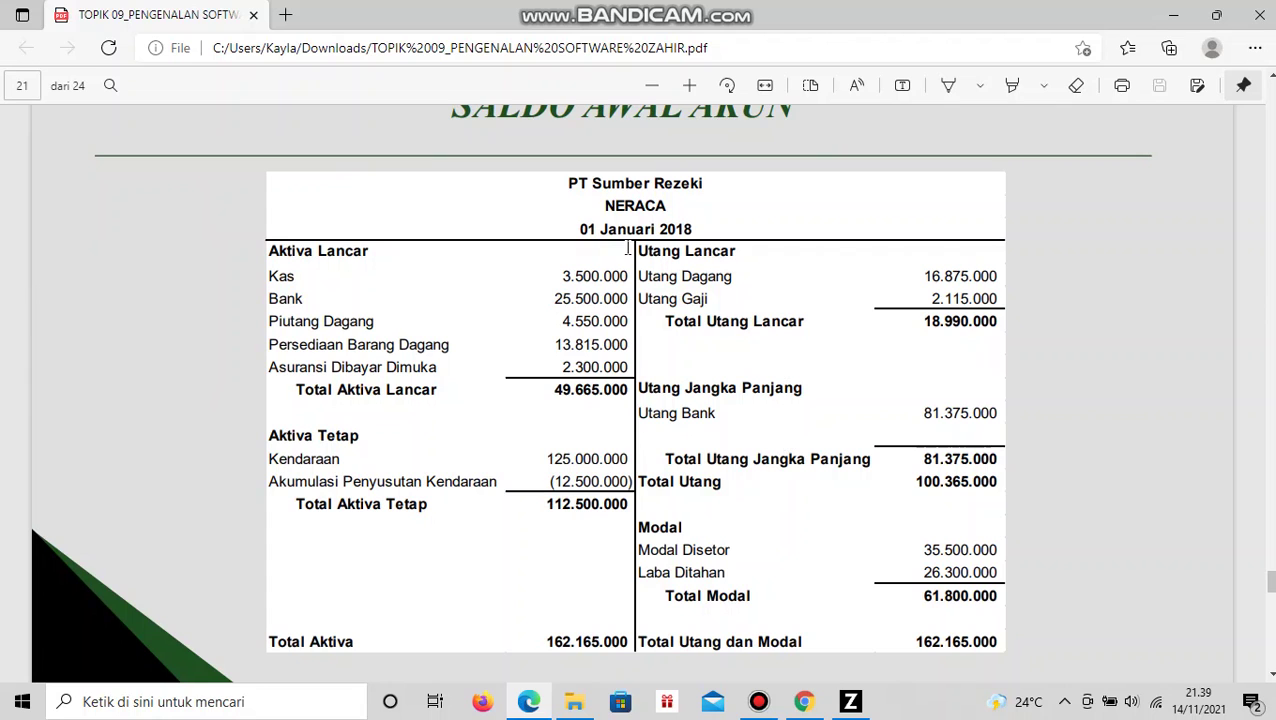
pyautogui.scroll(1, 625, 225)
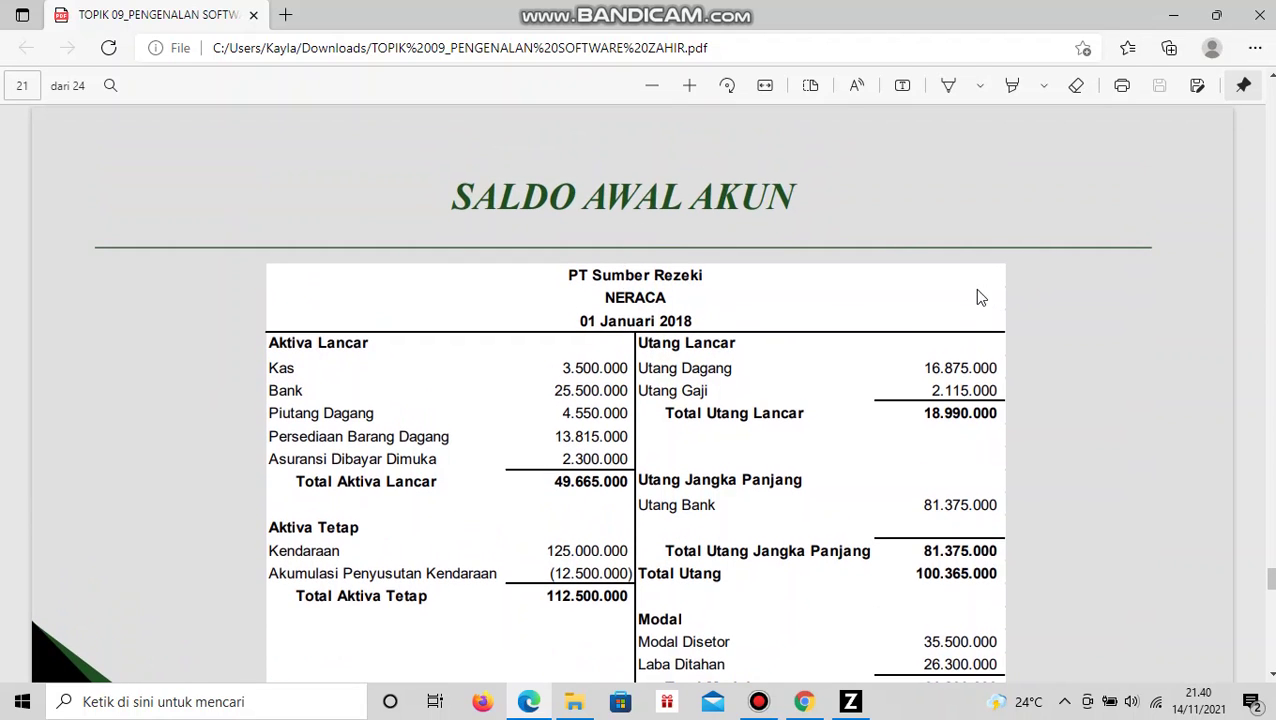
pyautogui.scroll(-2, 975, 293)
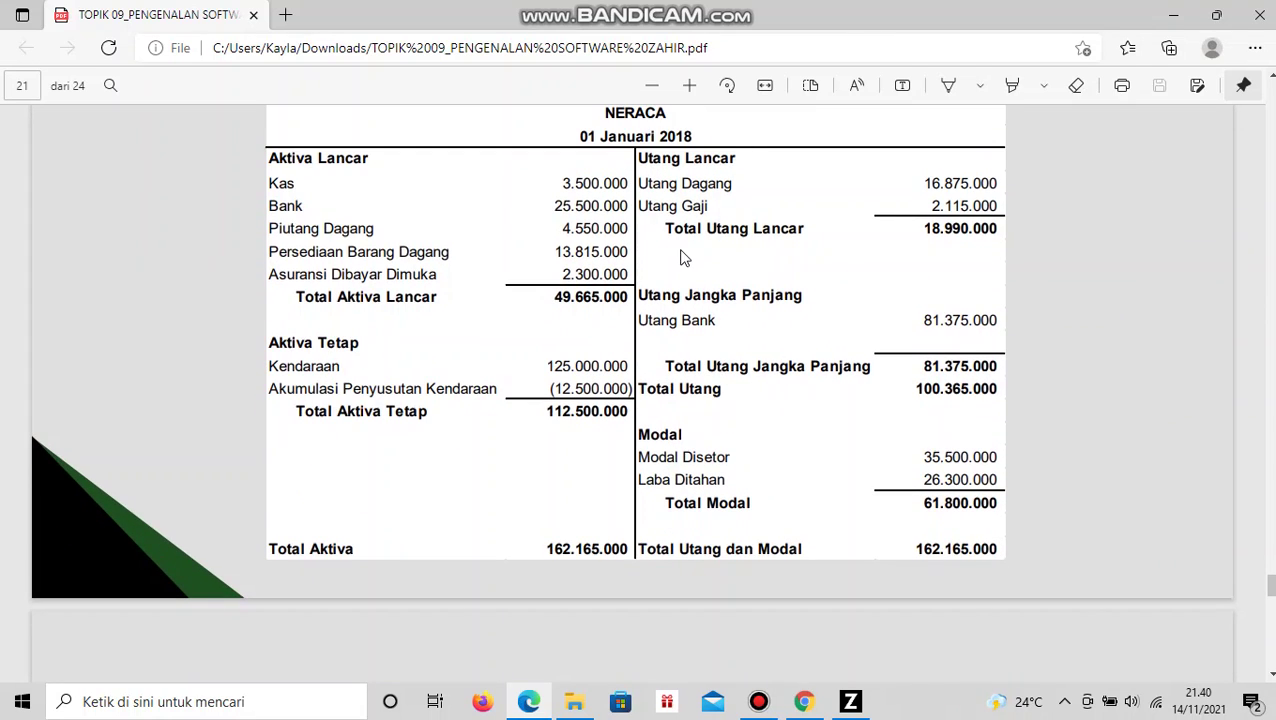
pyautogui.hotkey('alt', 'Tab')
# - Enter opening balances of 3,500,000 for Kas and 25,500,000 for Bank
pyautogui.doubleClick(934, 374)
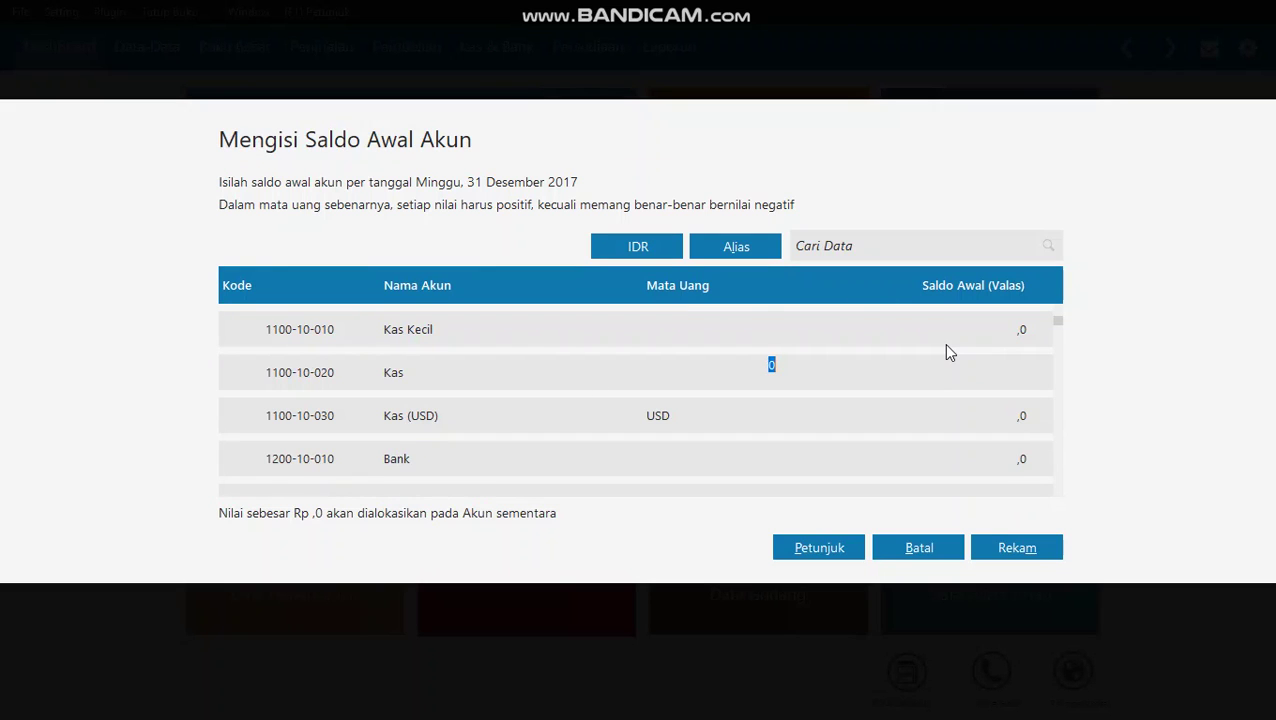
pyautogui.write('3500000')
pyautogui.click(919, 427)
pyautogui.click(985, 457)
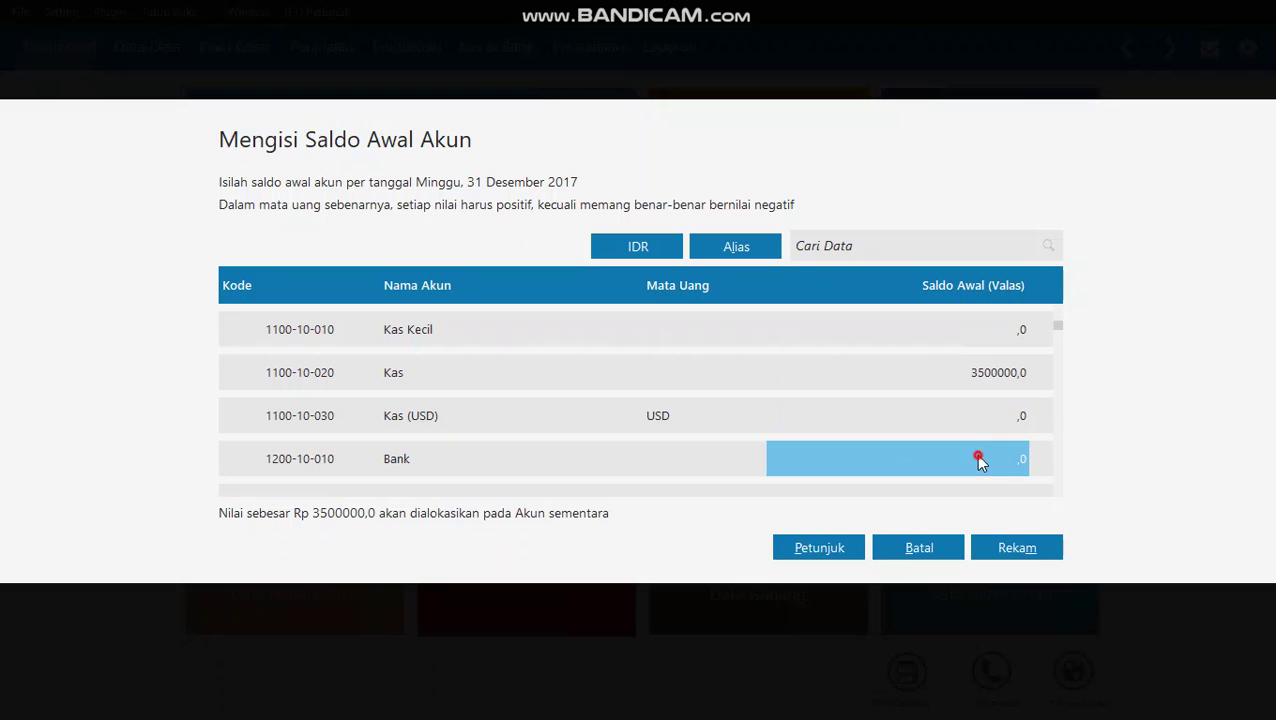
pyautogui.click(998, 378)
pyautogui.click(996, 375)
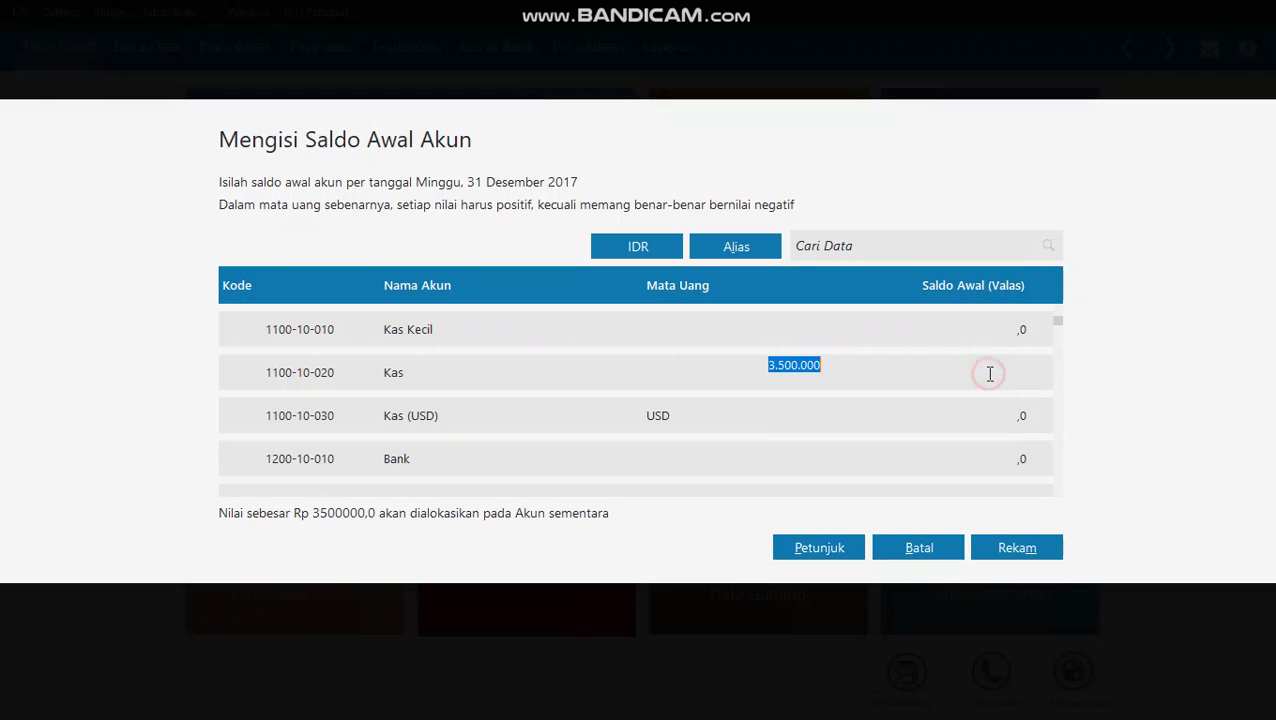
pyautogui.click(983, 458)
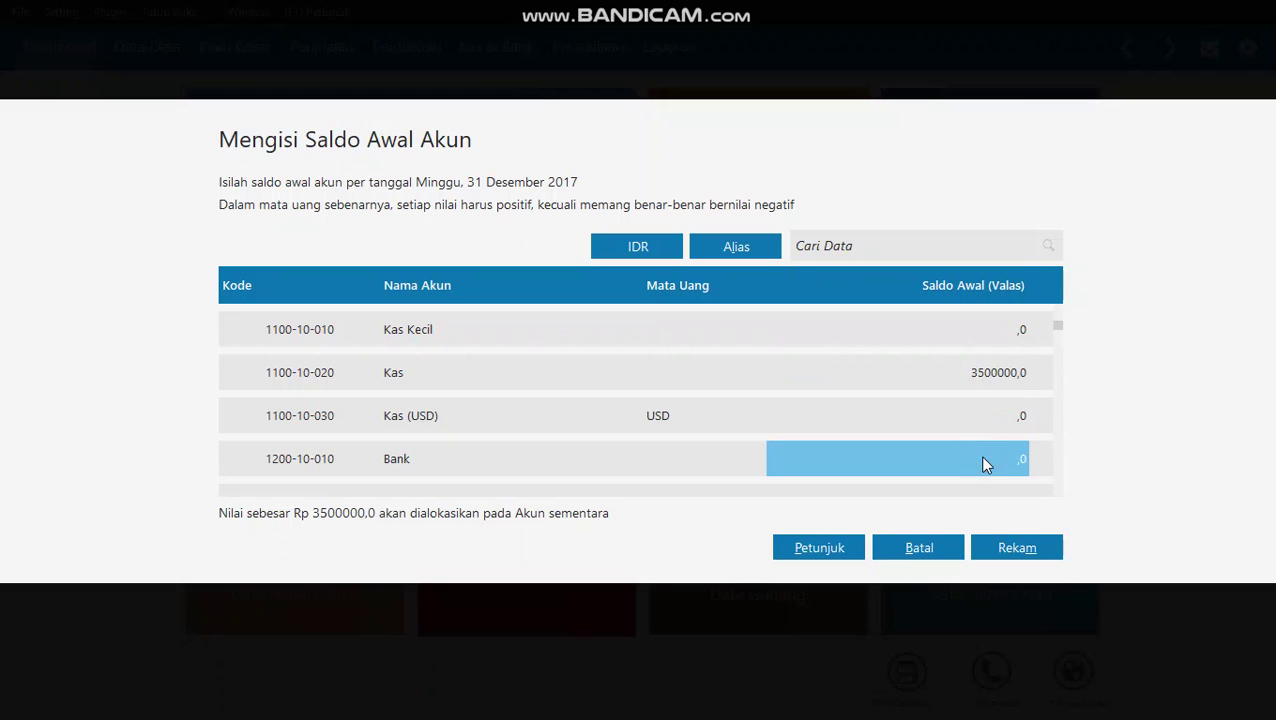
pyautogui.write('2')
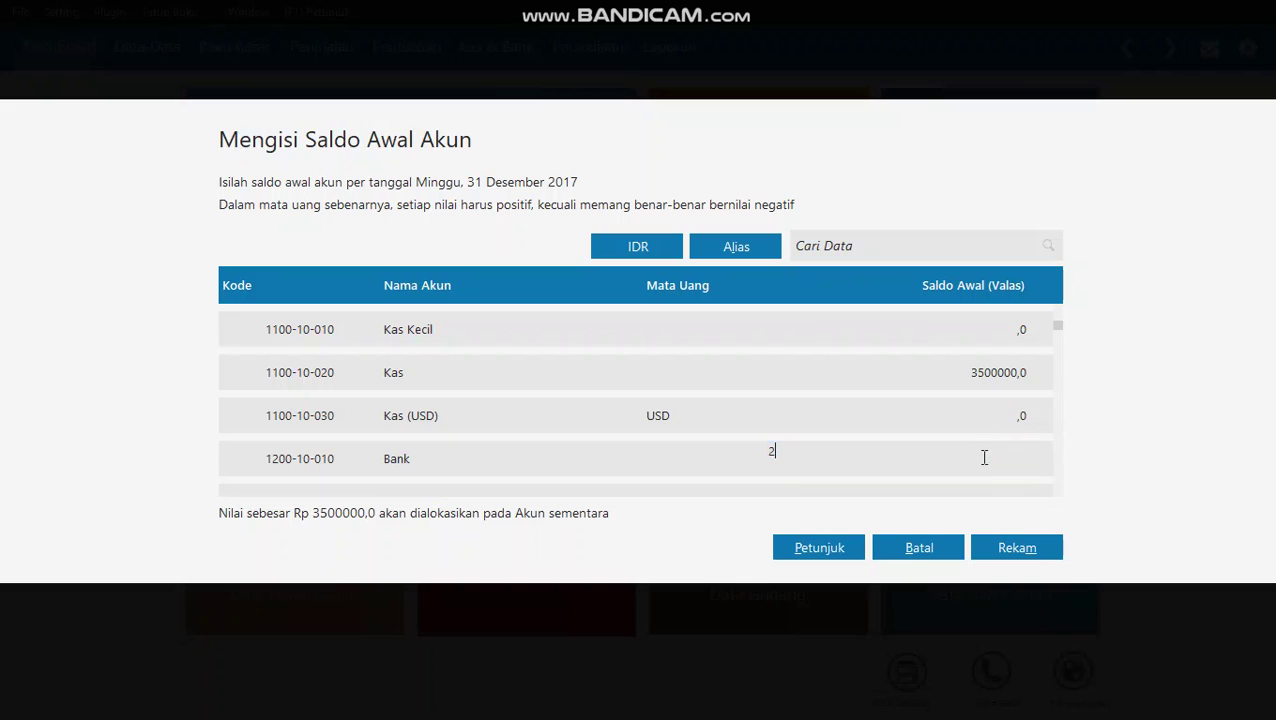
pyautogui.write('5500000')
pyautogui.press('Return')
pyautogui.scroll(-1, 968, 442)
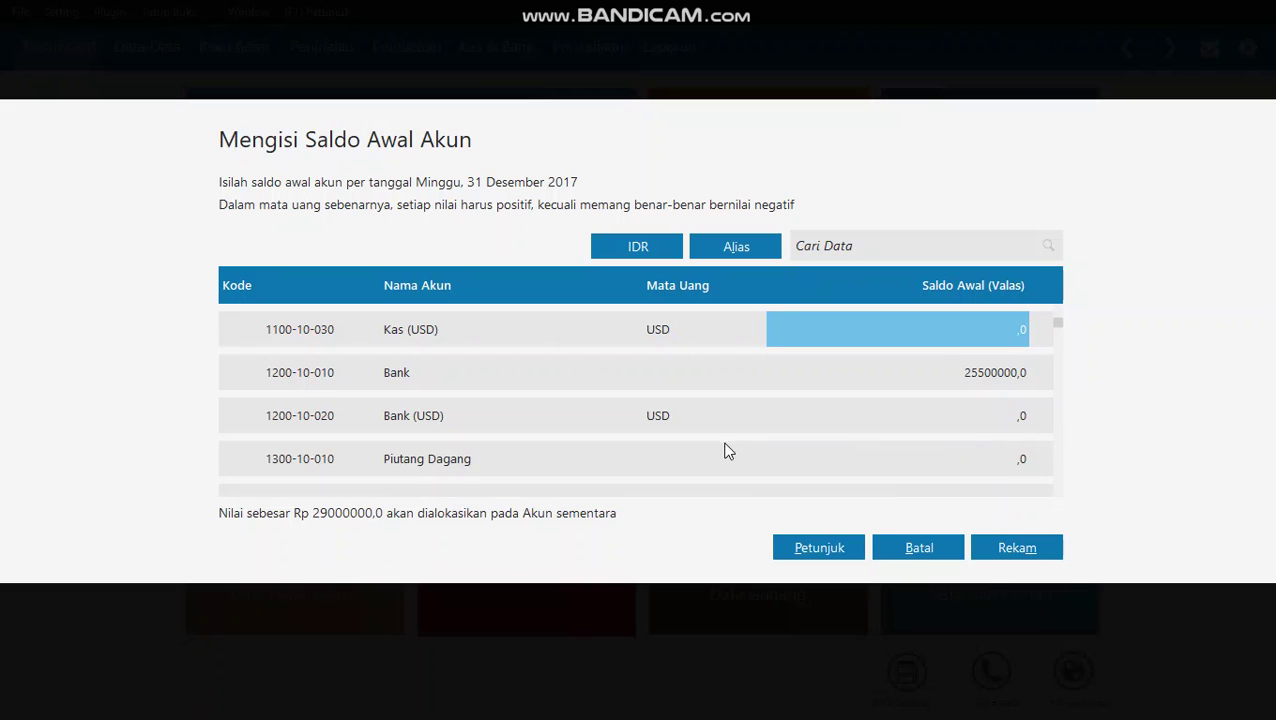
# - Enter 4,550,000 as the Piutang Dagang opening balance and verify it
pyautogui.click(847, 446)
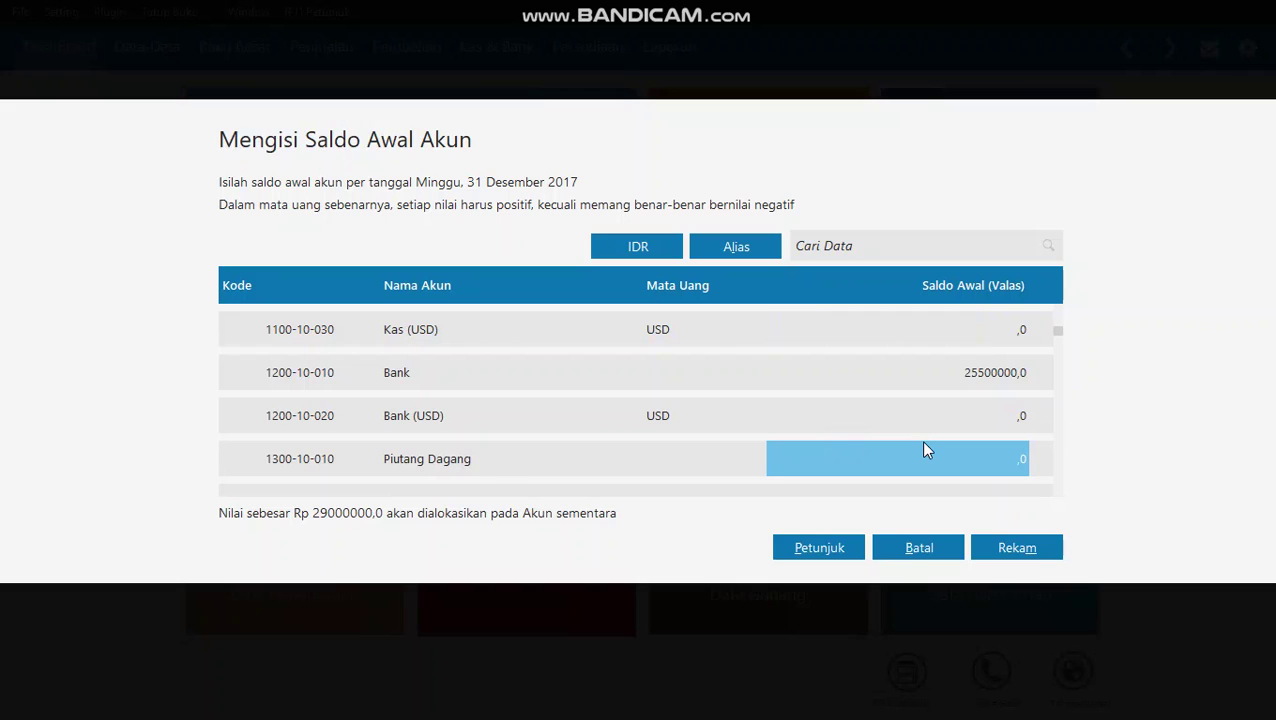
pyautogui.write('4')
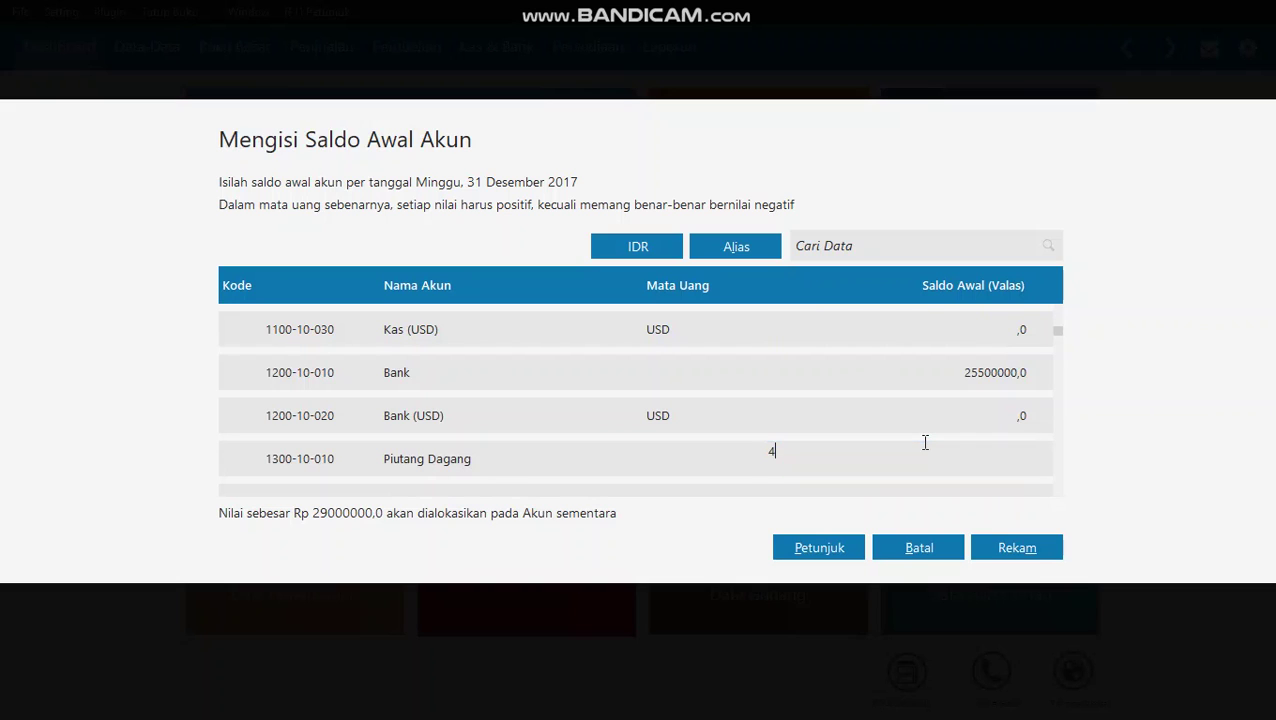
pyautogui.write('550000')
pyautogui.doubleClick(817, 461)
pyautogui.click(874, 456)
pyautogui.click(735, 460)
pyautogui.press('Down')
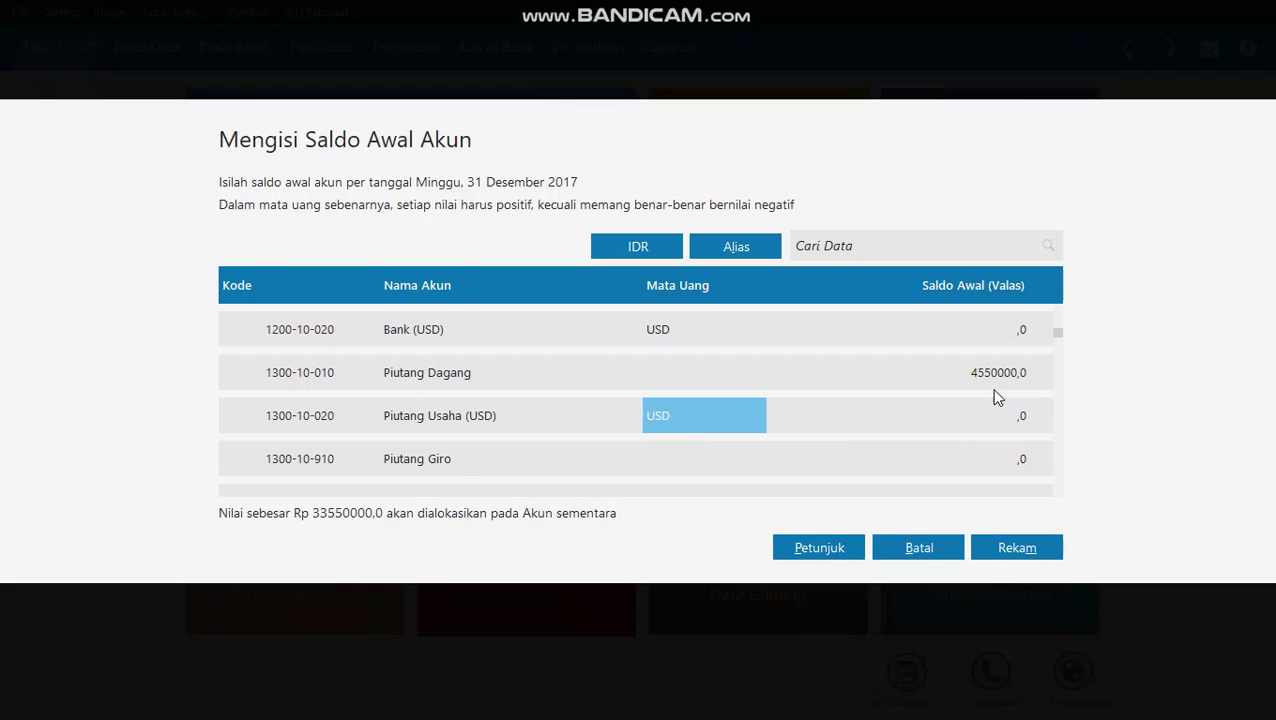
pyautogui.click(997, 373)
pyautogui.click(977, 370)
pyautogui.click(965, 410)
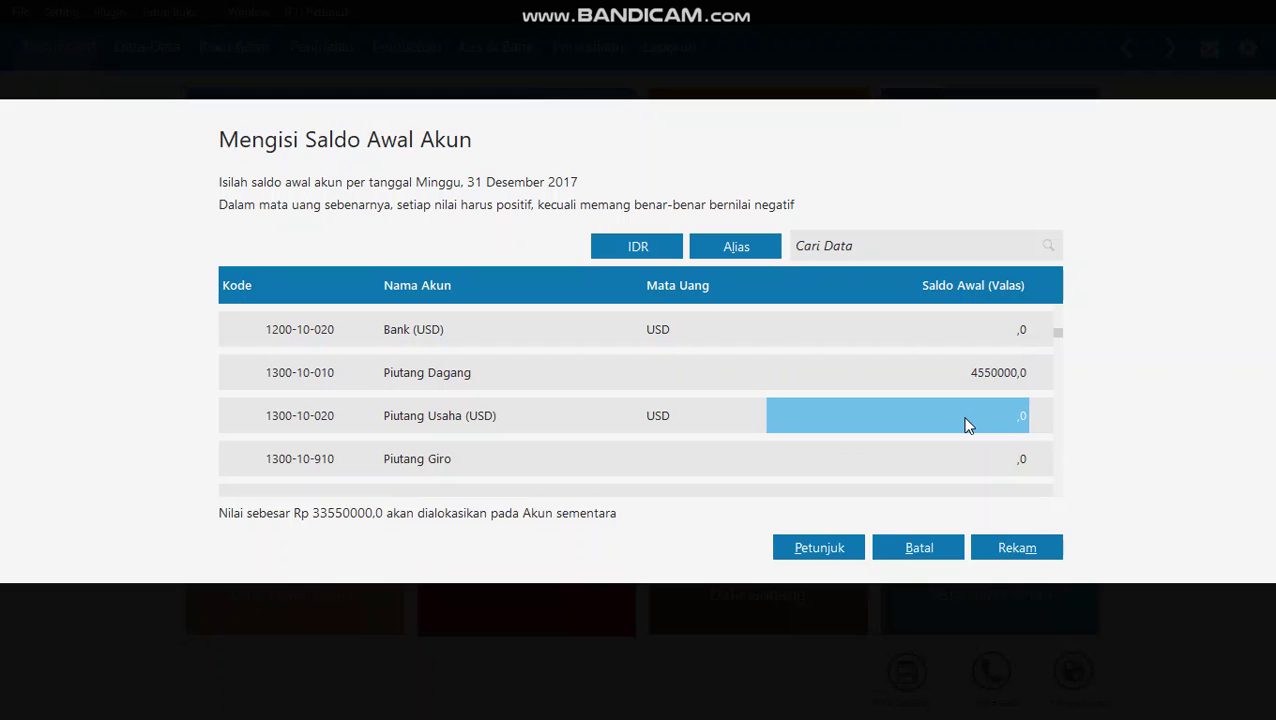
# - Enter 13,815,000 as the Persediaan Barang Dagang opening balance
pyautogui.press('Down')
pyautogui.press('Down')
pyautogui.press('Down')
pyautogui.press('Down')
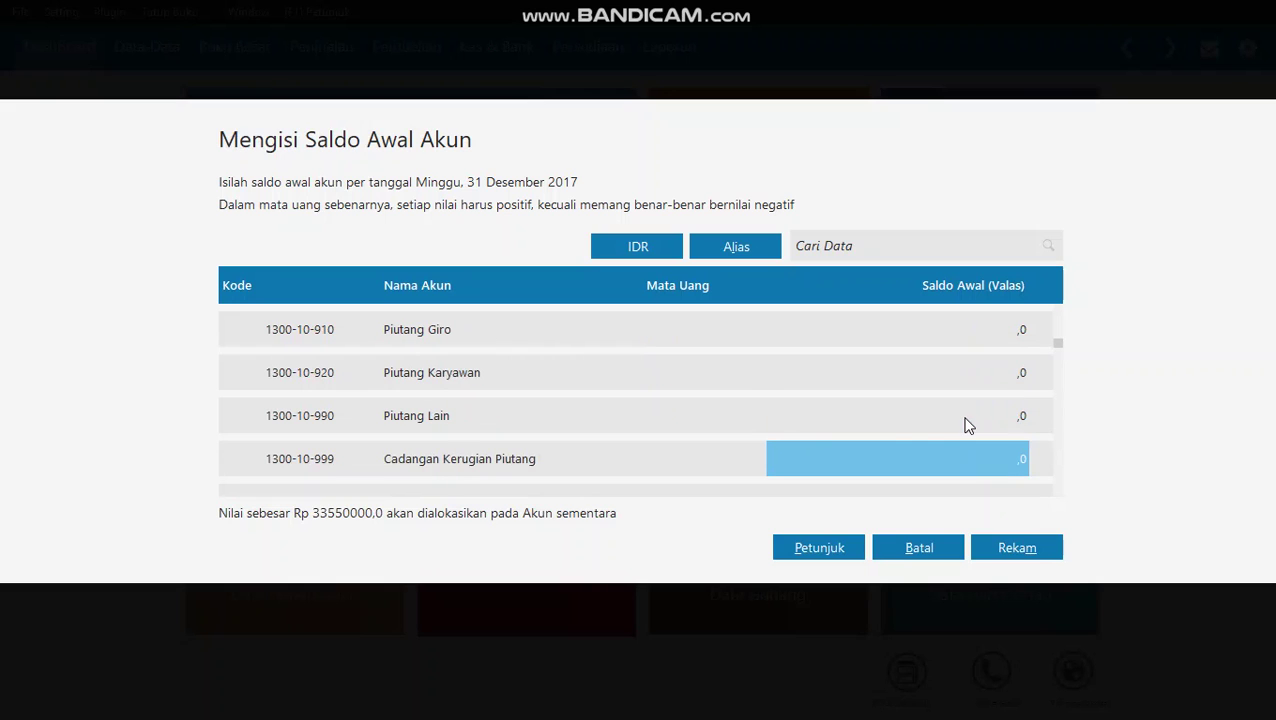
pyautogui.press('Down')
pyautogui.press('Down')
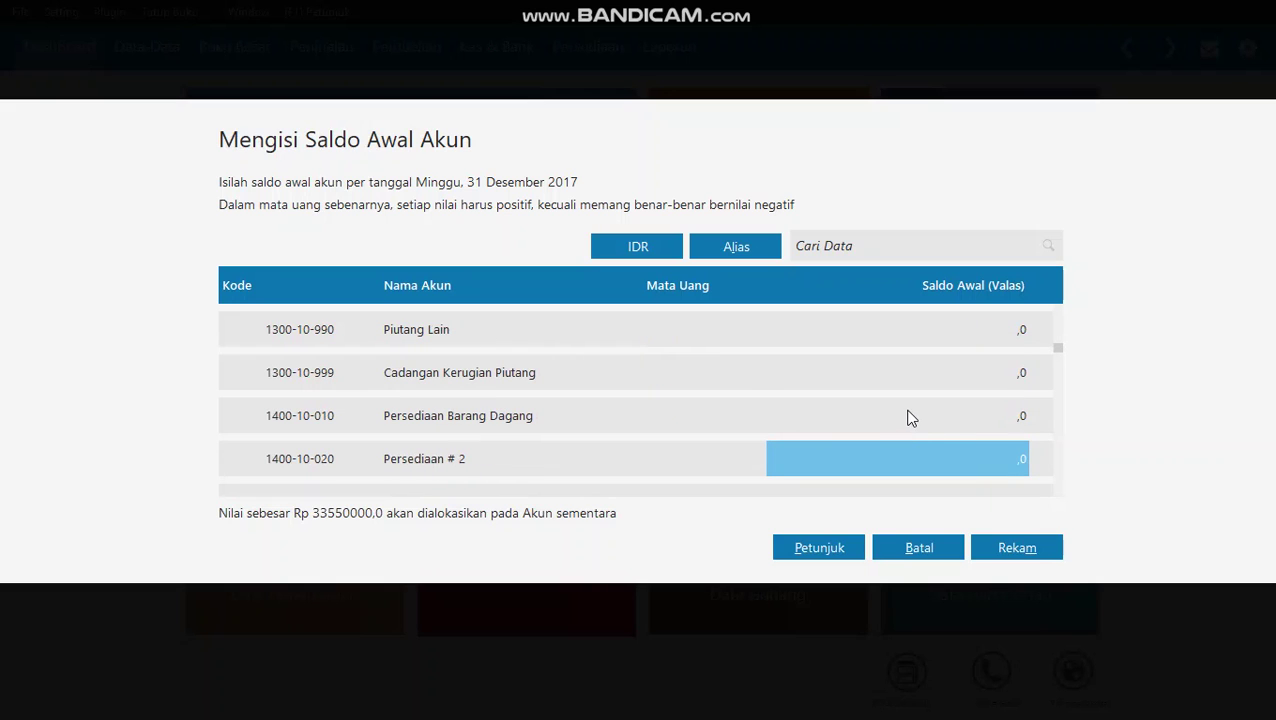
pyautogui.click(917, 421)
pyautogui.click(940, 424)
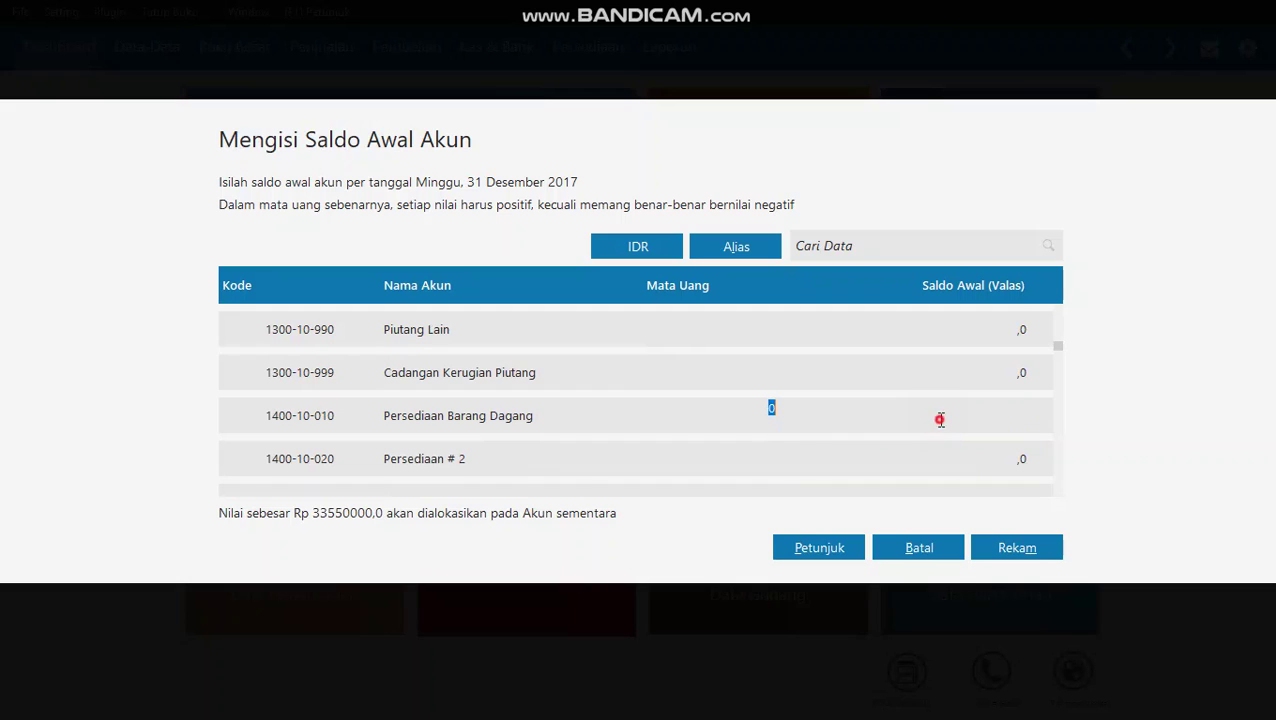
pyautogui.write('13815000')
pyautogui.click(946, 461)
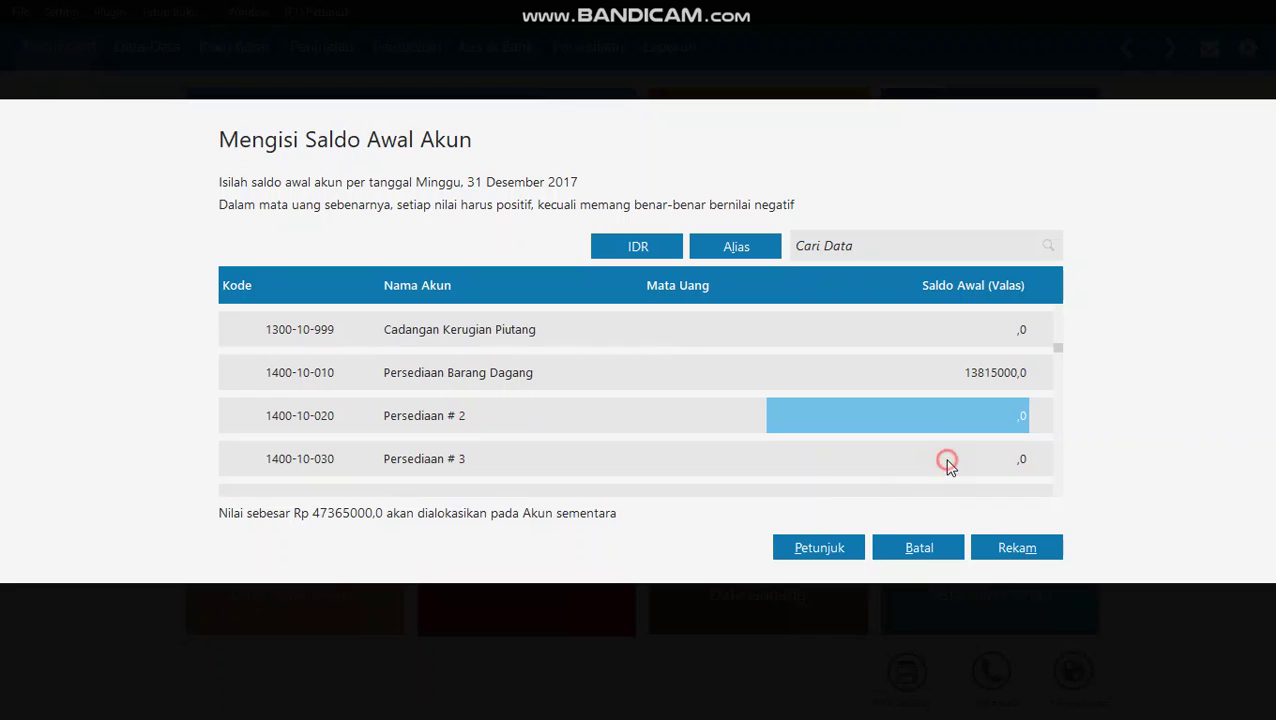
# - Enter 2,300,000 as the Asuransi Dibayar di Muka opening balance
pyautogui.scroll(-1, 946, 460)
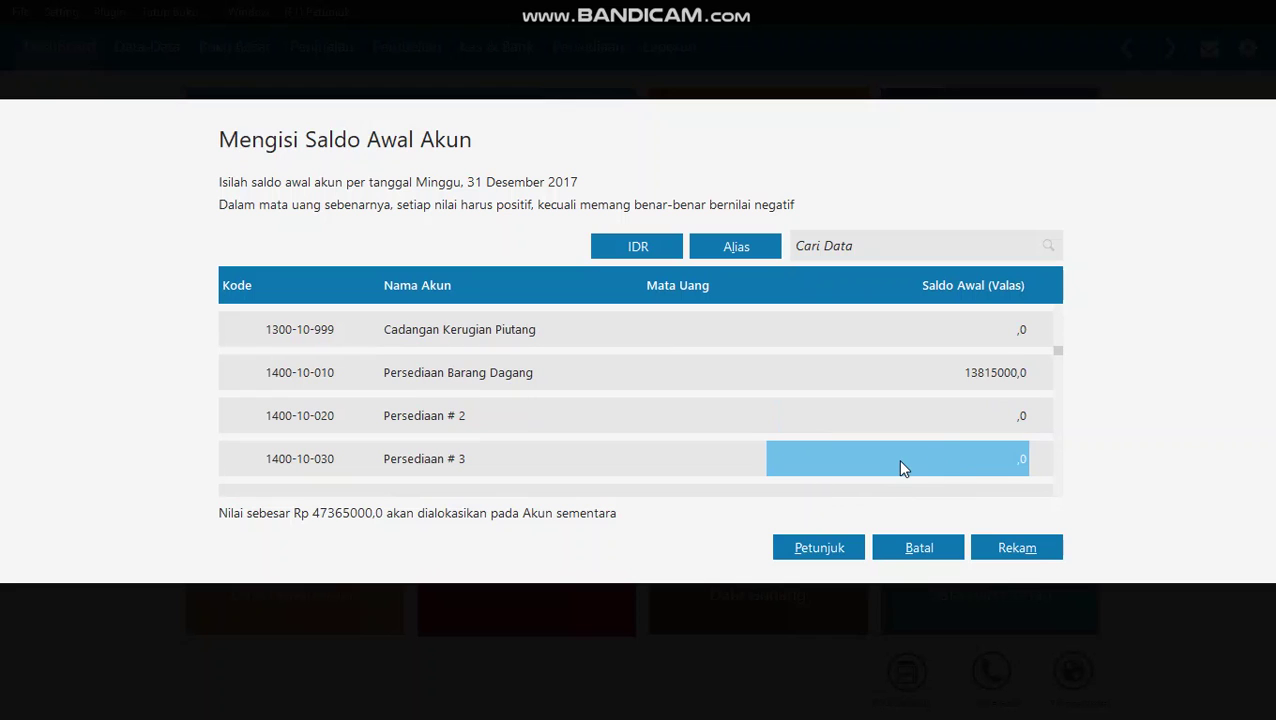
pyautogui.scroll(-4, 900, 463)
pyautogui.scroll(-3, 900, 467)
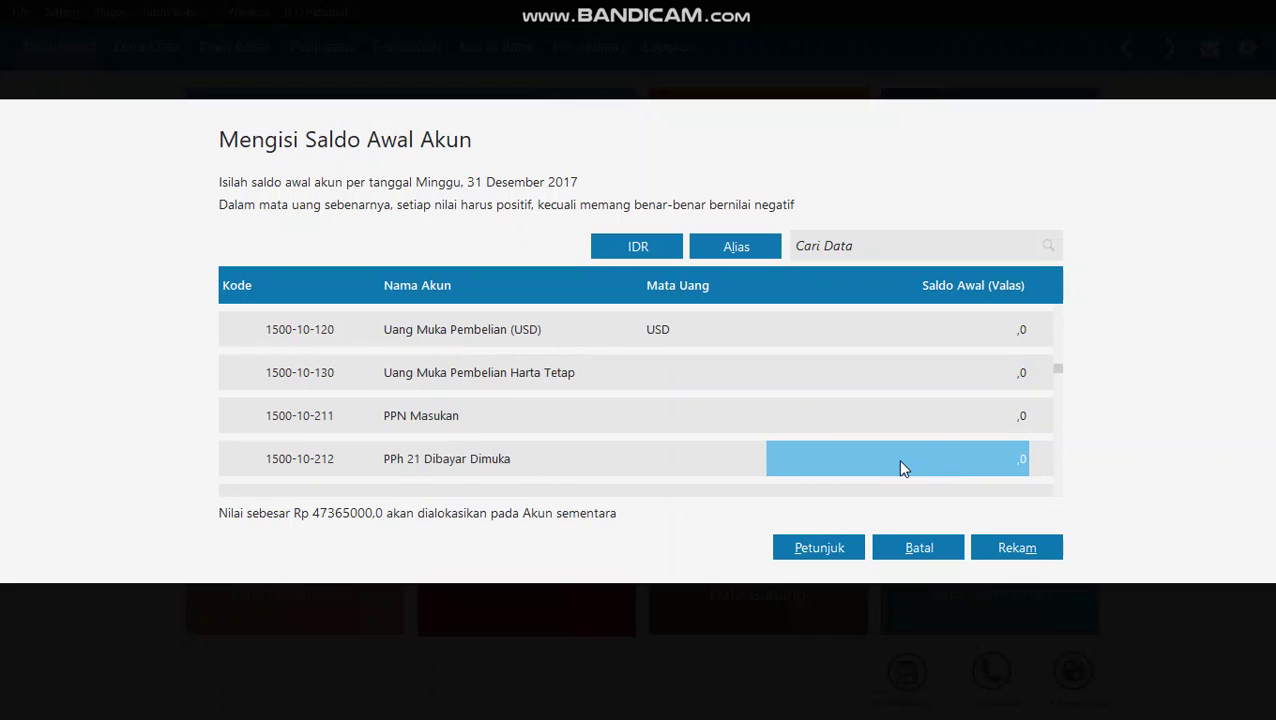
pyautogui.scroll(-2, 900, 467)
pyautogui.scroll(-3, 900, 467)
pyautogui.scroll(-2, 948, 467)
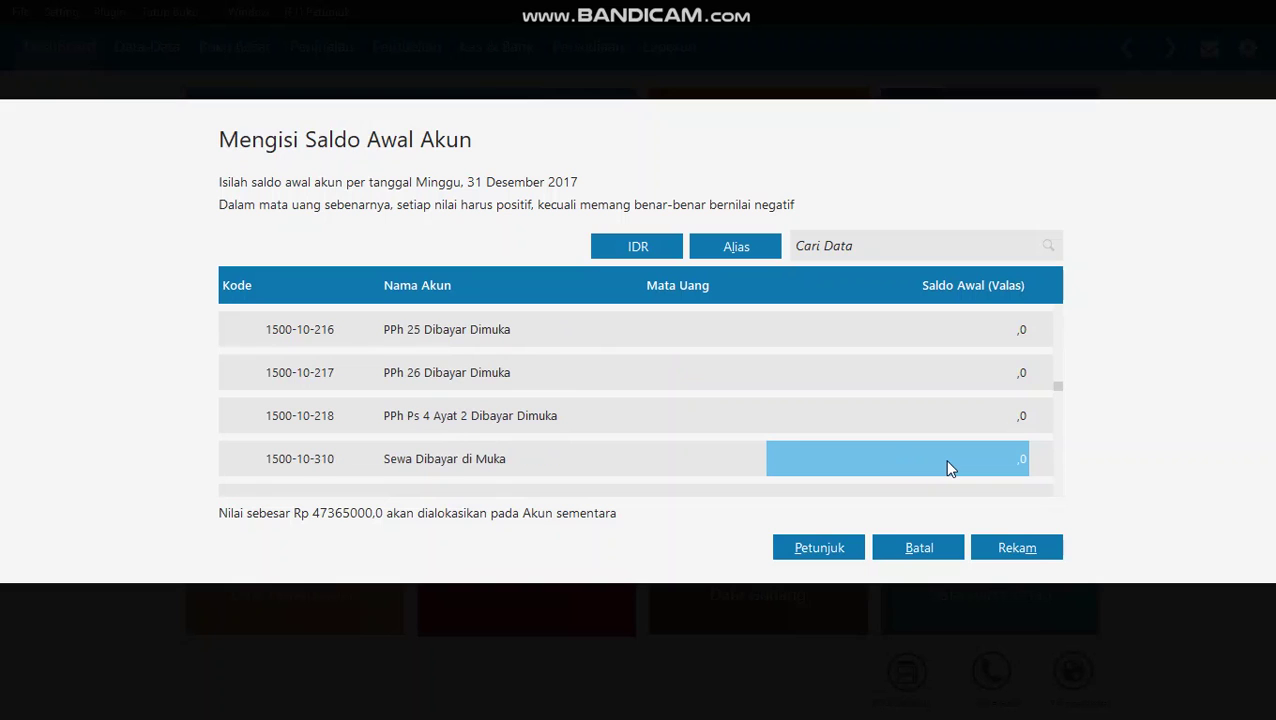
pyautogui.scroll(-2, 948, 463)
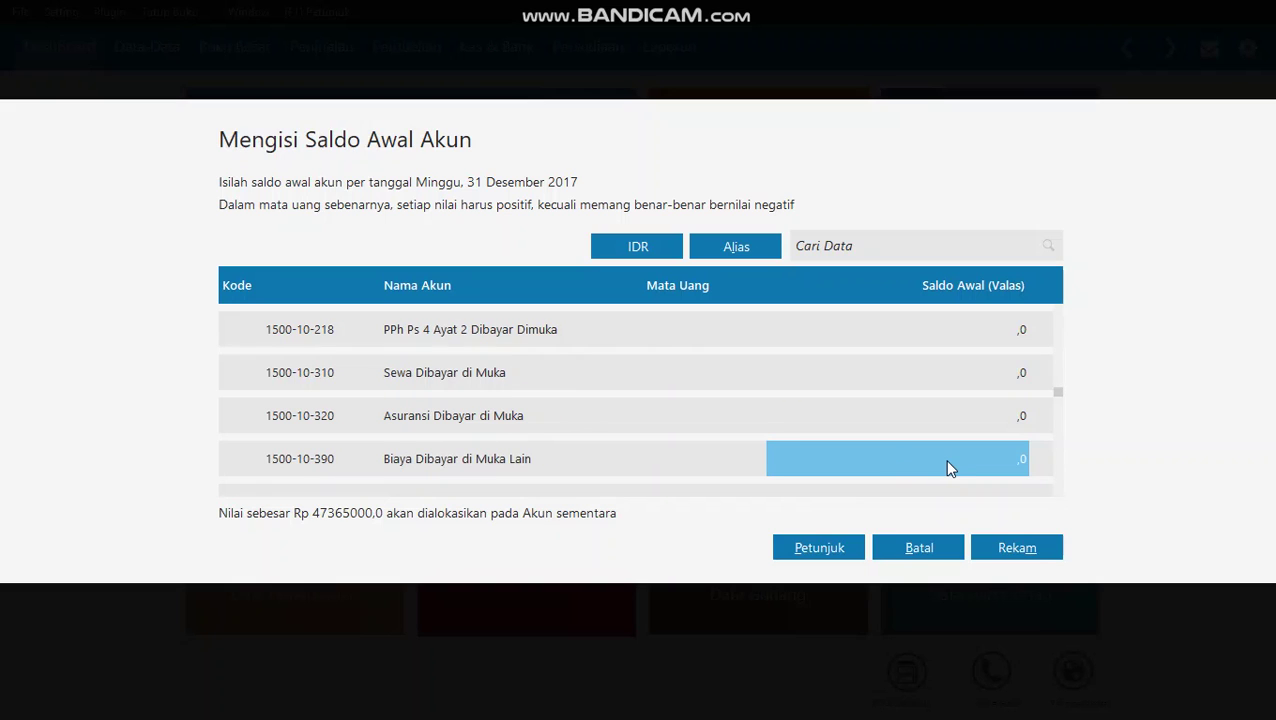
pyautogui.click(954, 432)
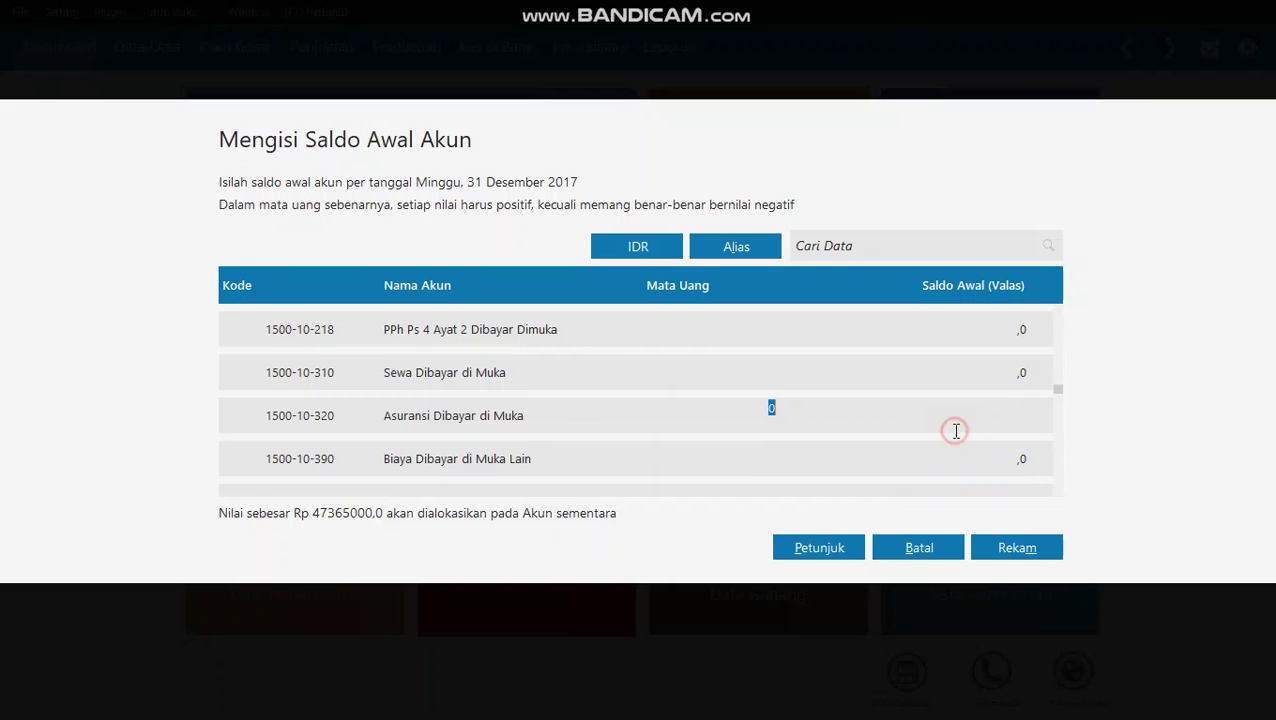
pyautogui.write('2300000')
# - Enter 125,000,000 as the Kendaraan opening balance and verify it
pyautogui.scroll(-1, 928, 485)
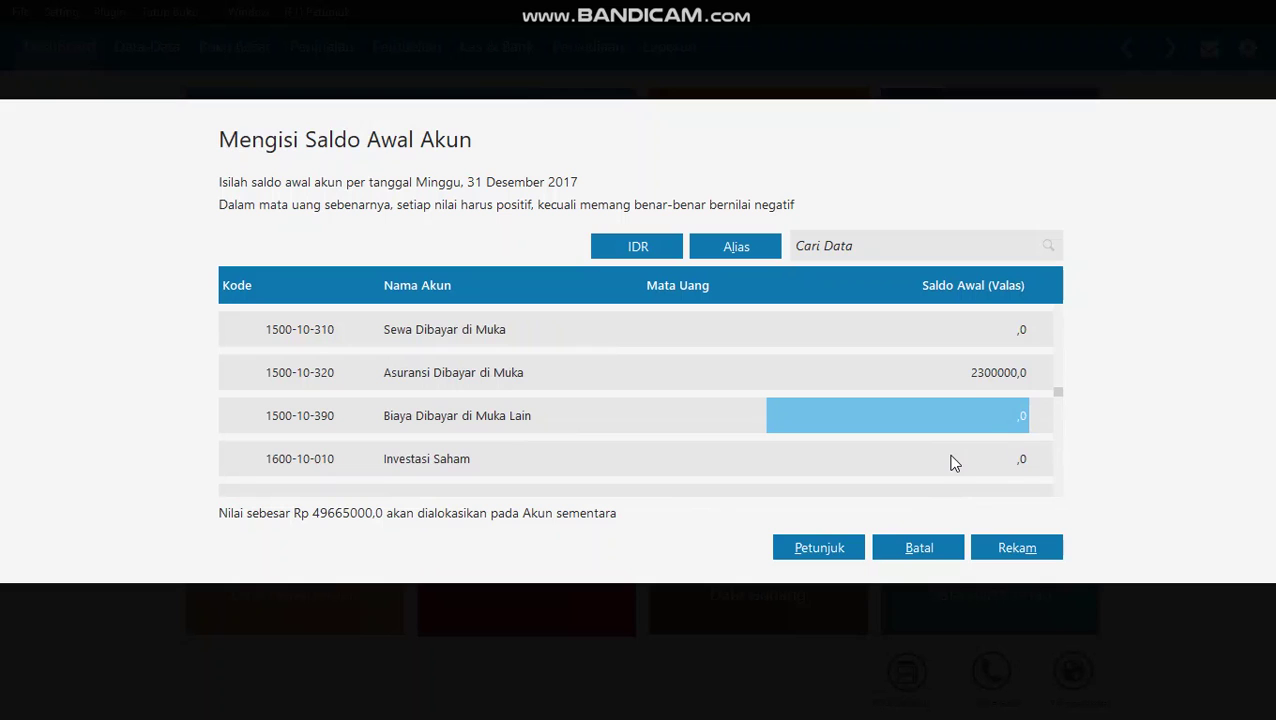
pyautogui.press('Down')
pyautogui.press('Down')
pyautogui.press('Down')
pyautogui.press('Down')
pyautogui.press('Down')
pyautogui.press('Down')
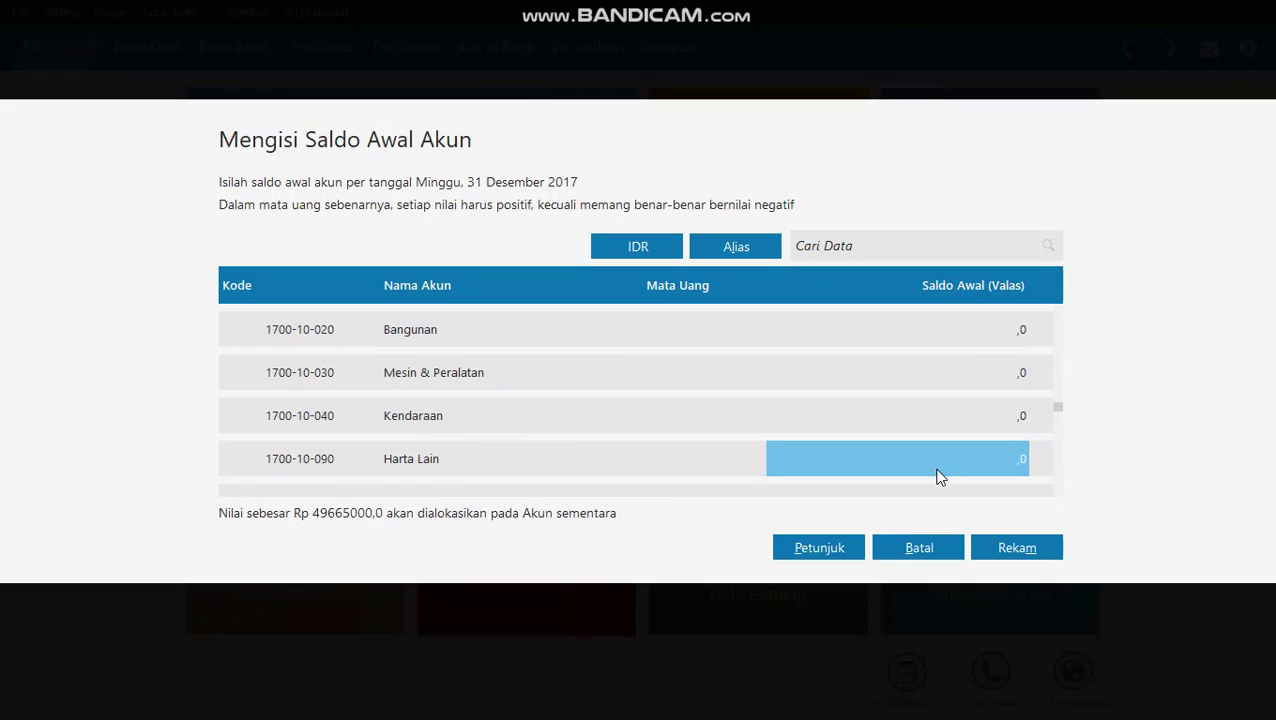
pyautogui.click(953, 430)
pyautogui.click(954, 428)
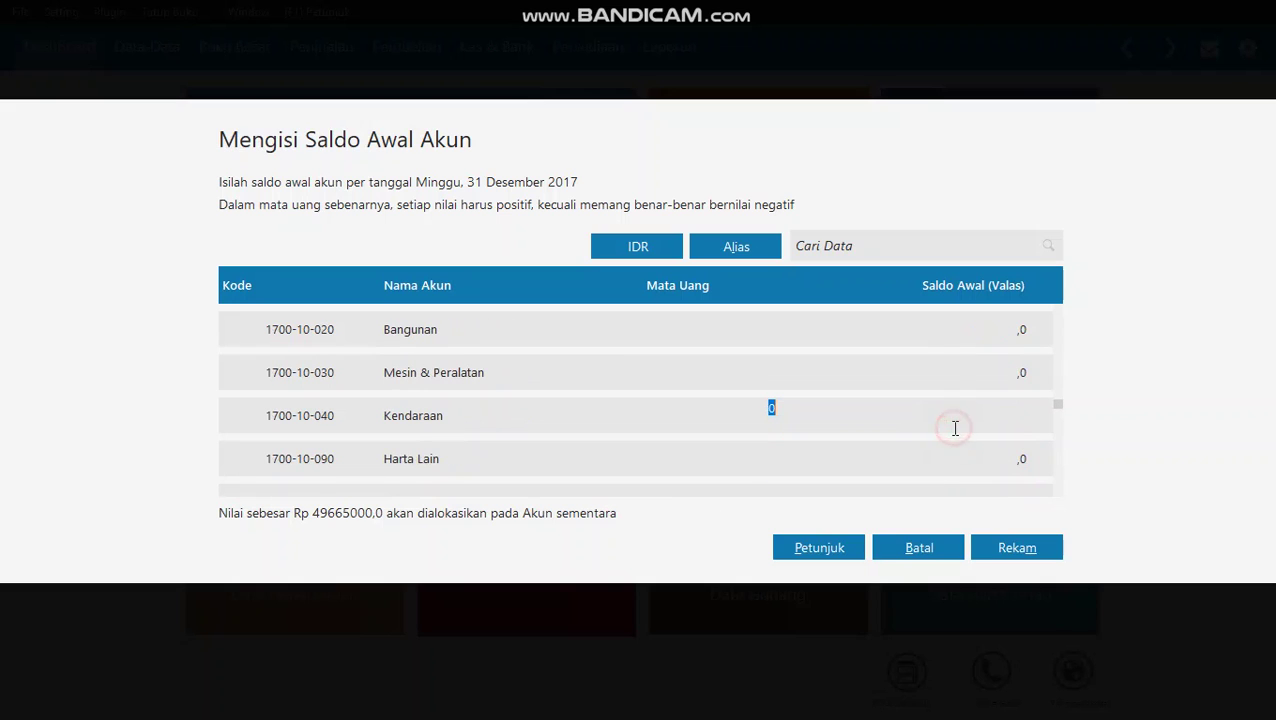
pyautogui.write('125000000')
pyautogui.click(867, 446)
pyautogui.click(915, 380)
pyautogui.click(940, 374)
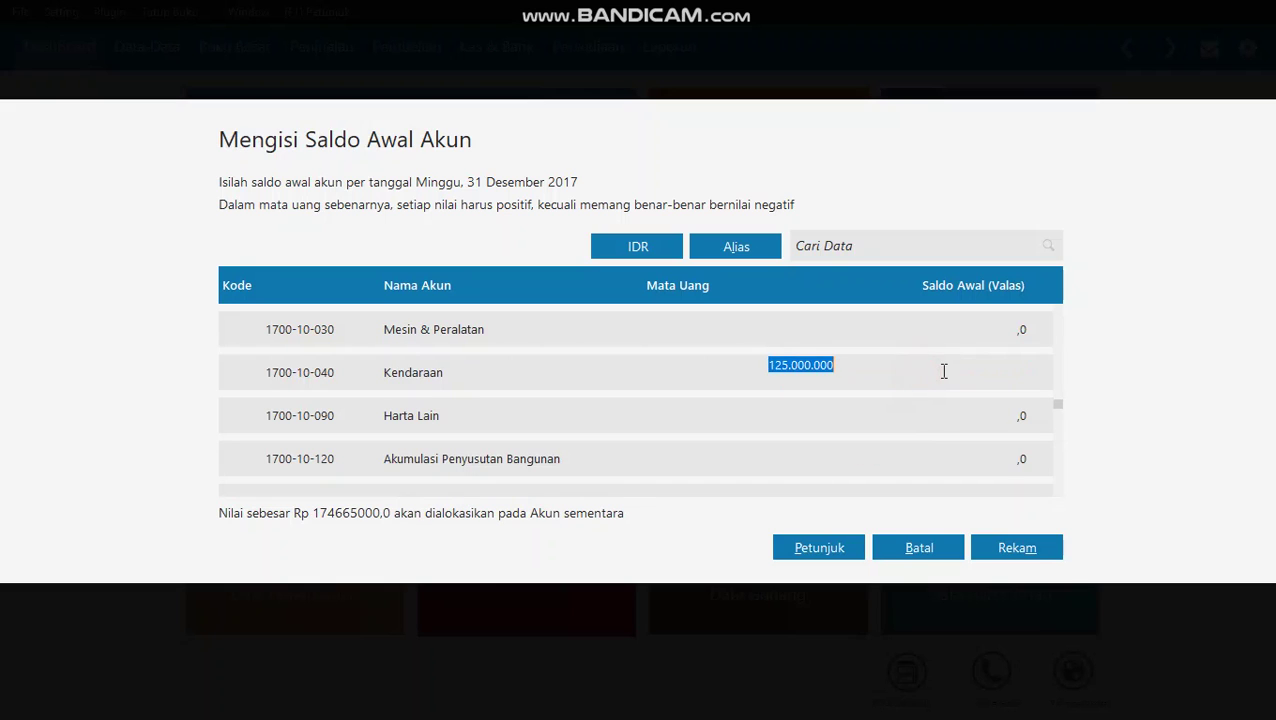
pyautogui.click(933, 410)
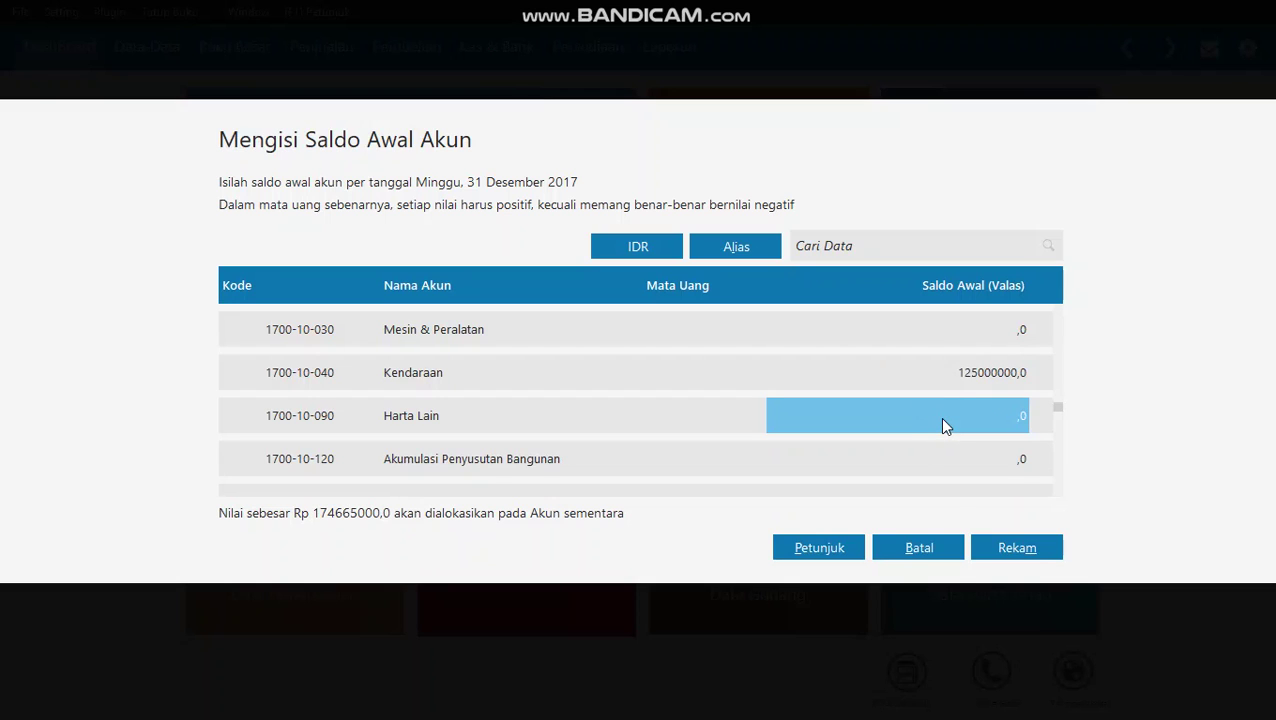
# - Enter 12,500,000 as the Akumulasi Penyusutan Kendaraan opening balance
pyautogui.press('Down')
pyautogui.press('Down')
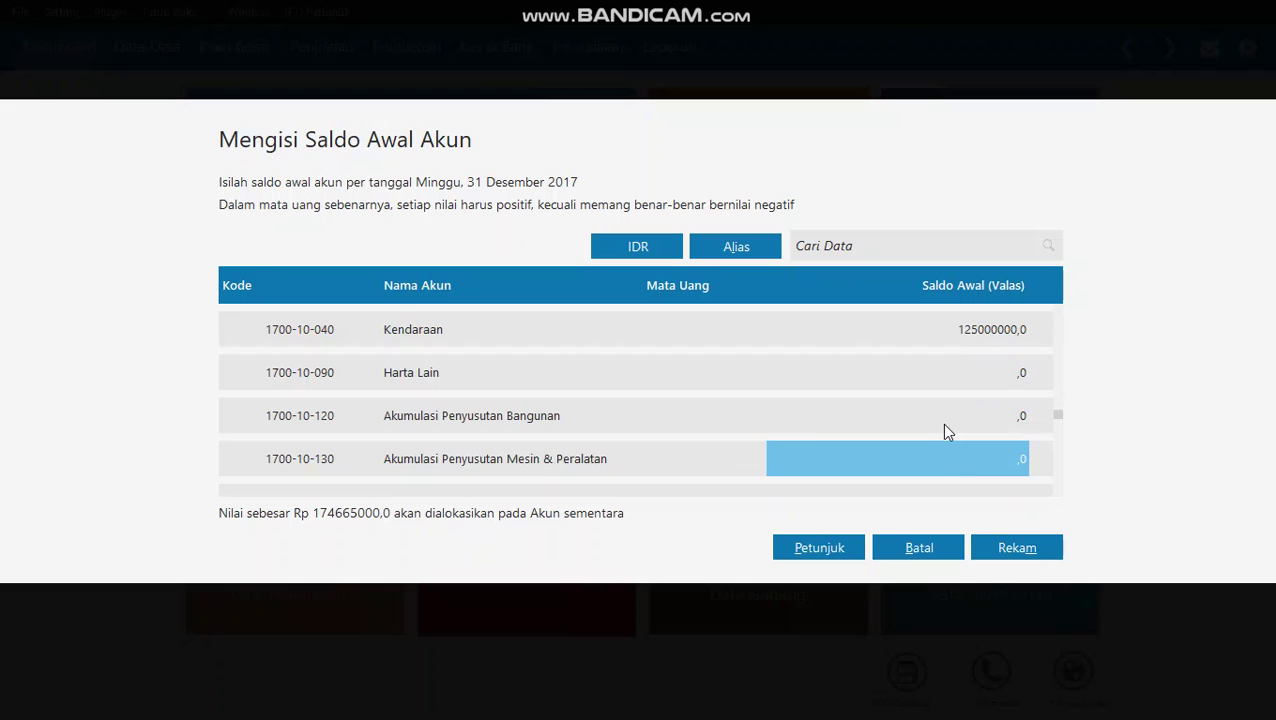
pyautogui.press('Down')
pyautogui.click(944, 424)
pyautogui.click(963, 460)
pyautogui.click(990, 457)
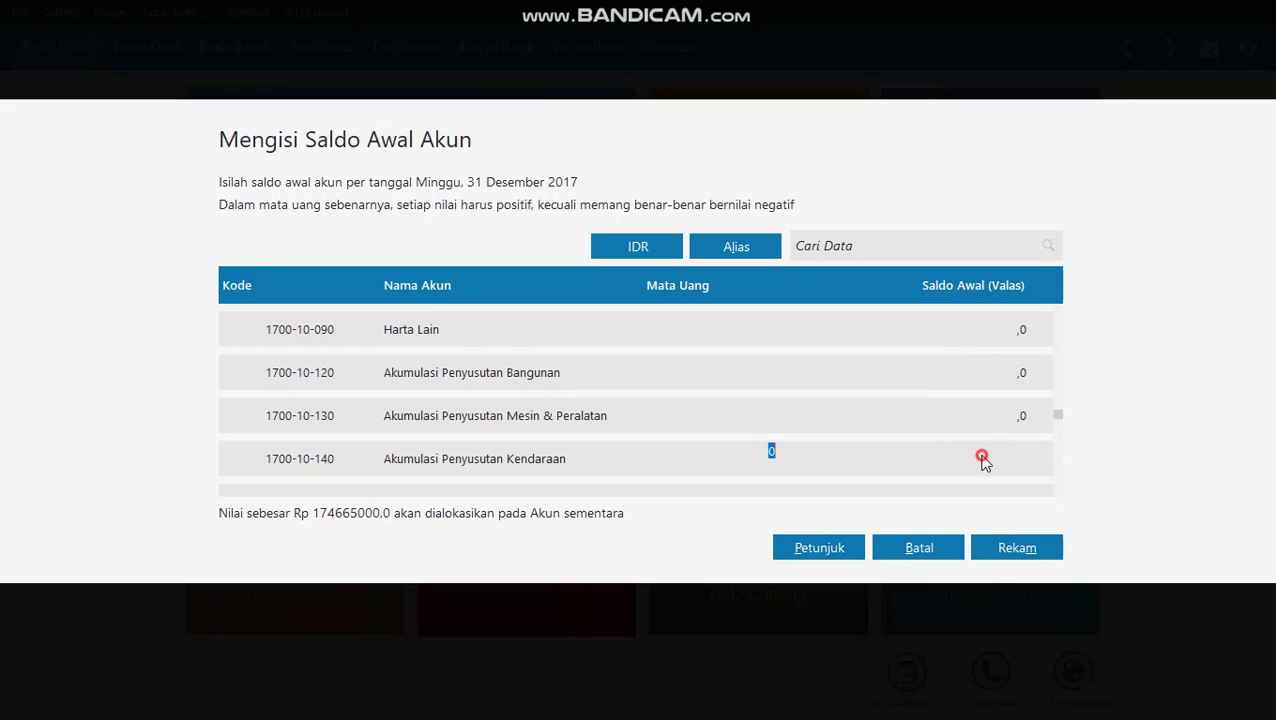
pyautogui.write('12500000')
pyautogui.click(835, 451)
pyautogui.scroll(-2, 705, 430)
pyautogui.scroll(-1, 905, 423)
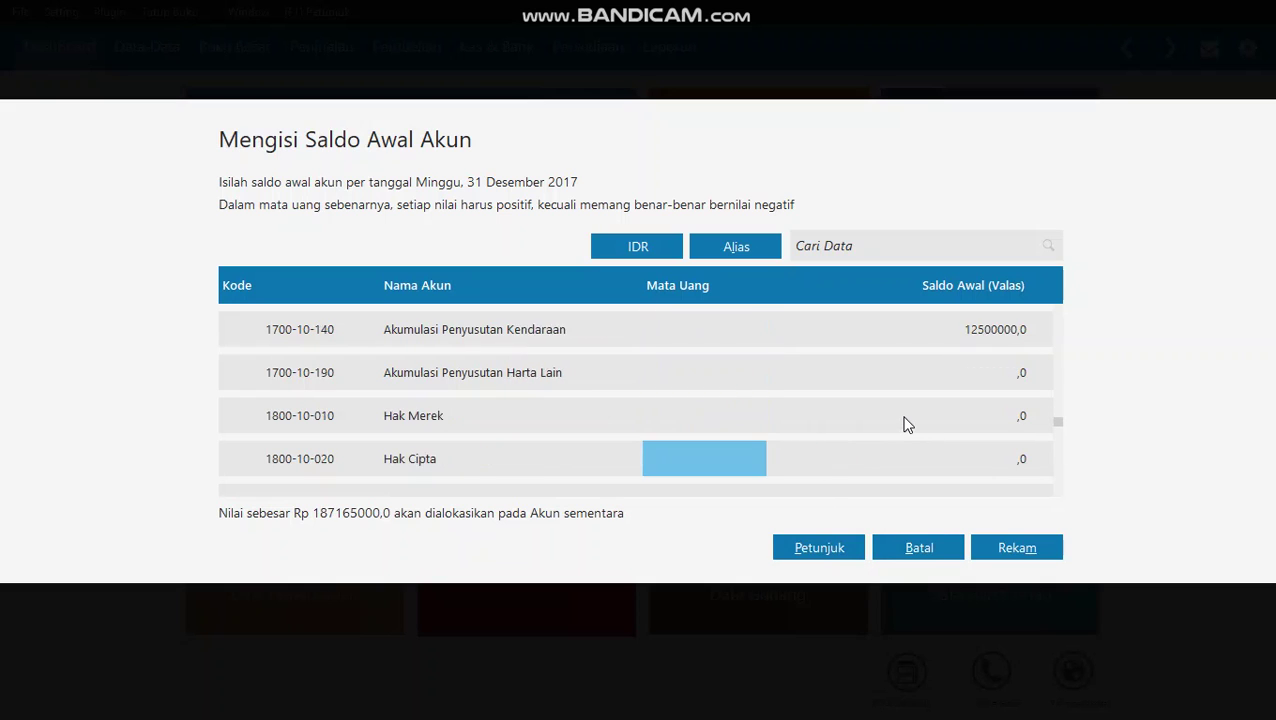
pyautogui.scroll(-3, 968, 426)
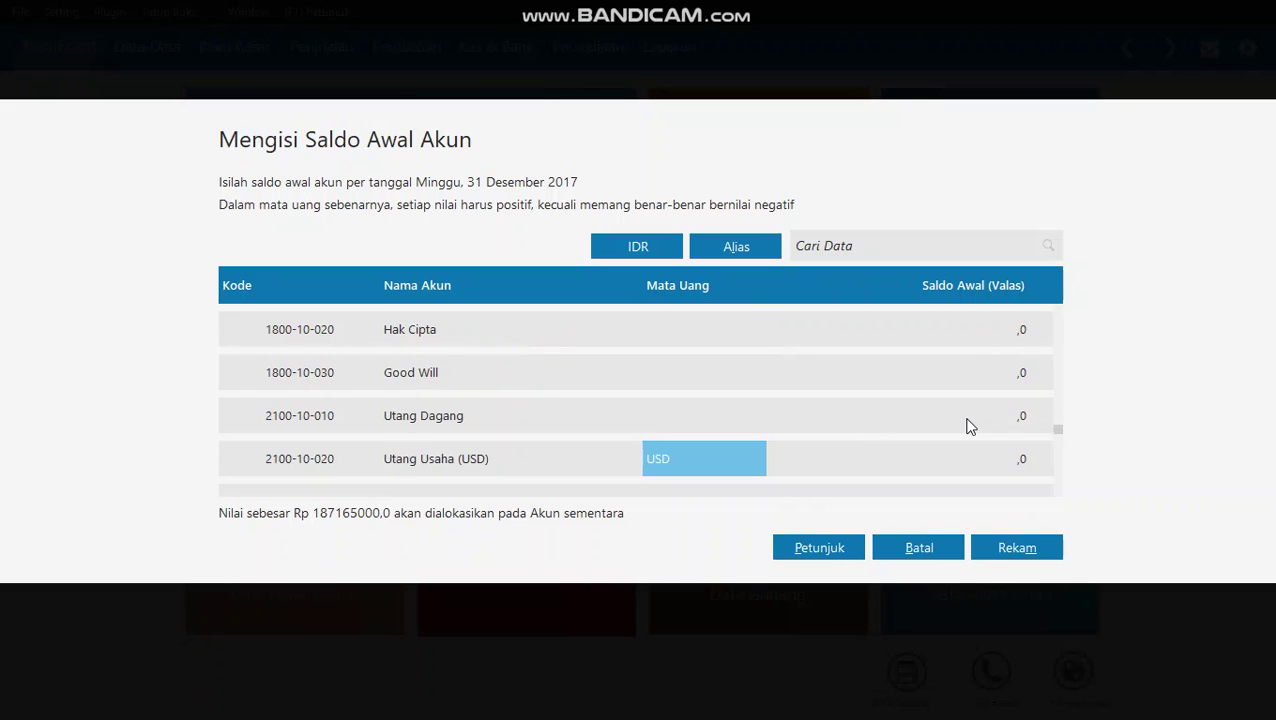
# - Enter 16,875,000 as the Utang Dagang opening balance
pyautogui.click(970, 425)
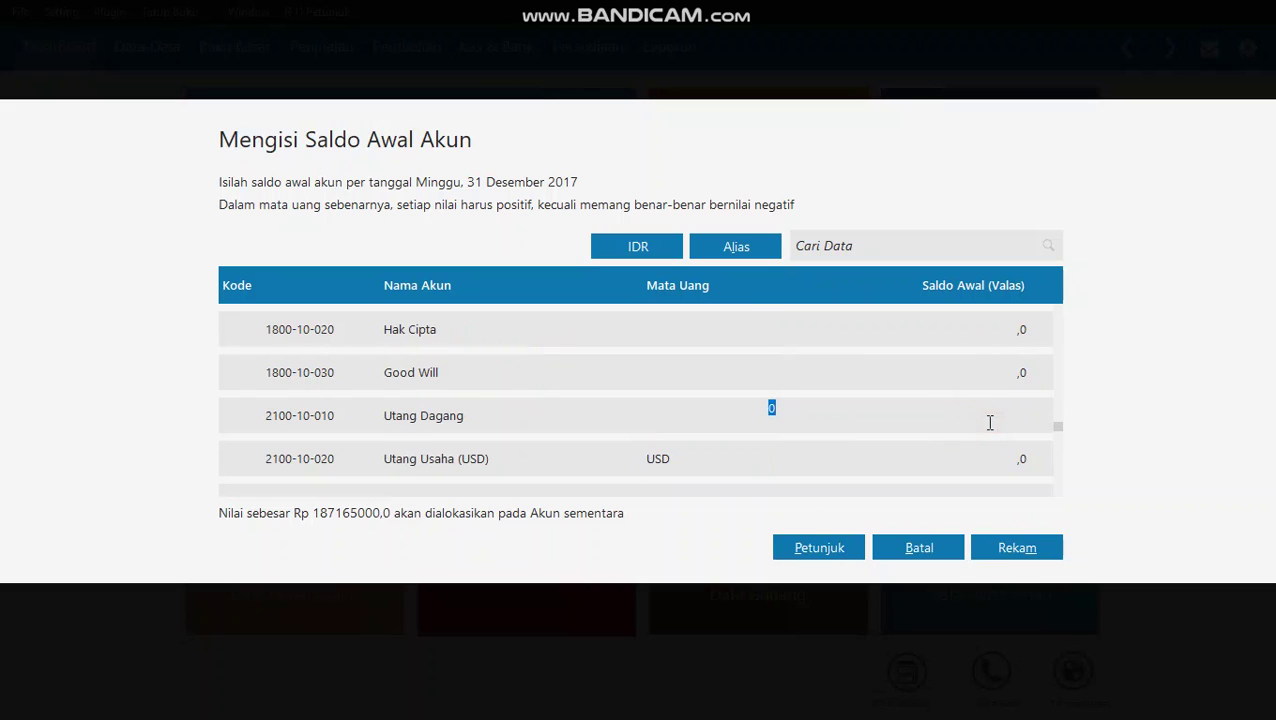
pyautogui.write('16875000')
pyautogui.click(917, 441)
pyautogui.click(963, 373)
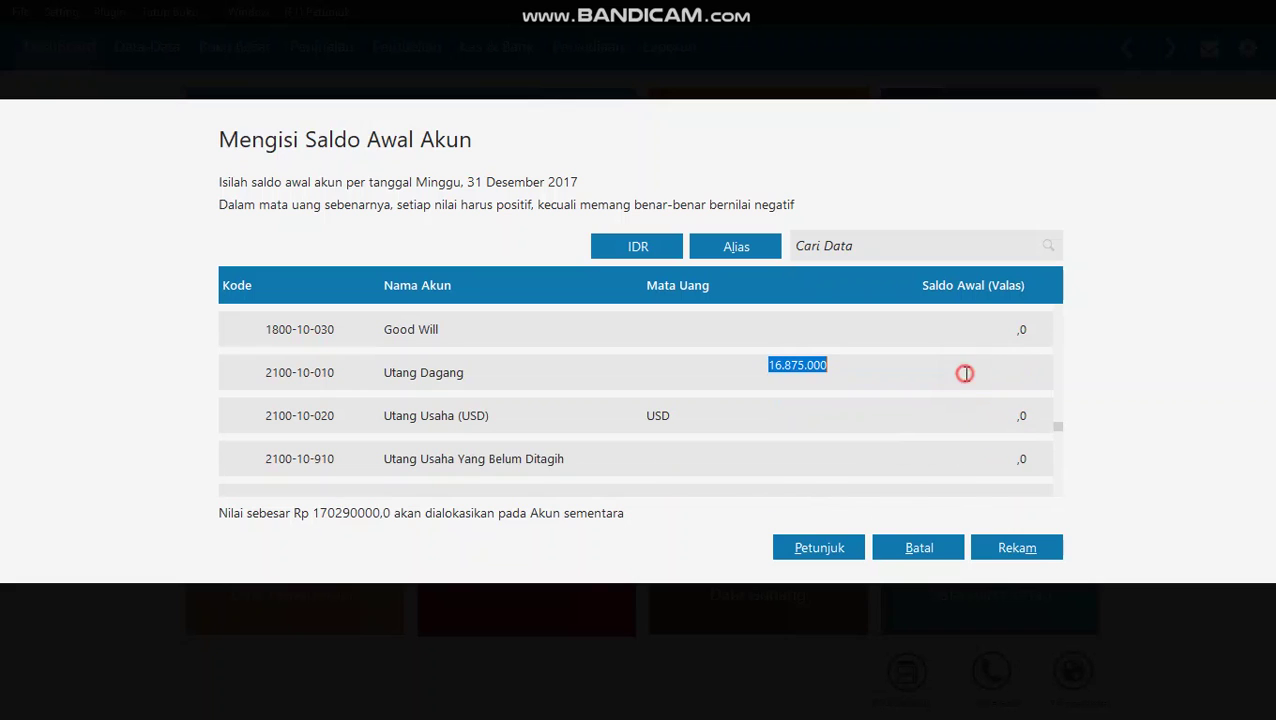
# - Give Utang Gaji & Upah an opening balance of 2,115,000
pyautogui.click(963, 411)
pyautogui.click(960, 439)
pyautogui.click(960, 435)
pyautogui.click(960, 435)
pyautogui.click(953, 437)
pyautogui.click(976, 458)
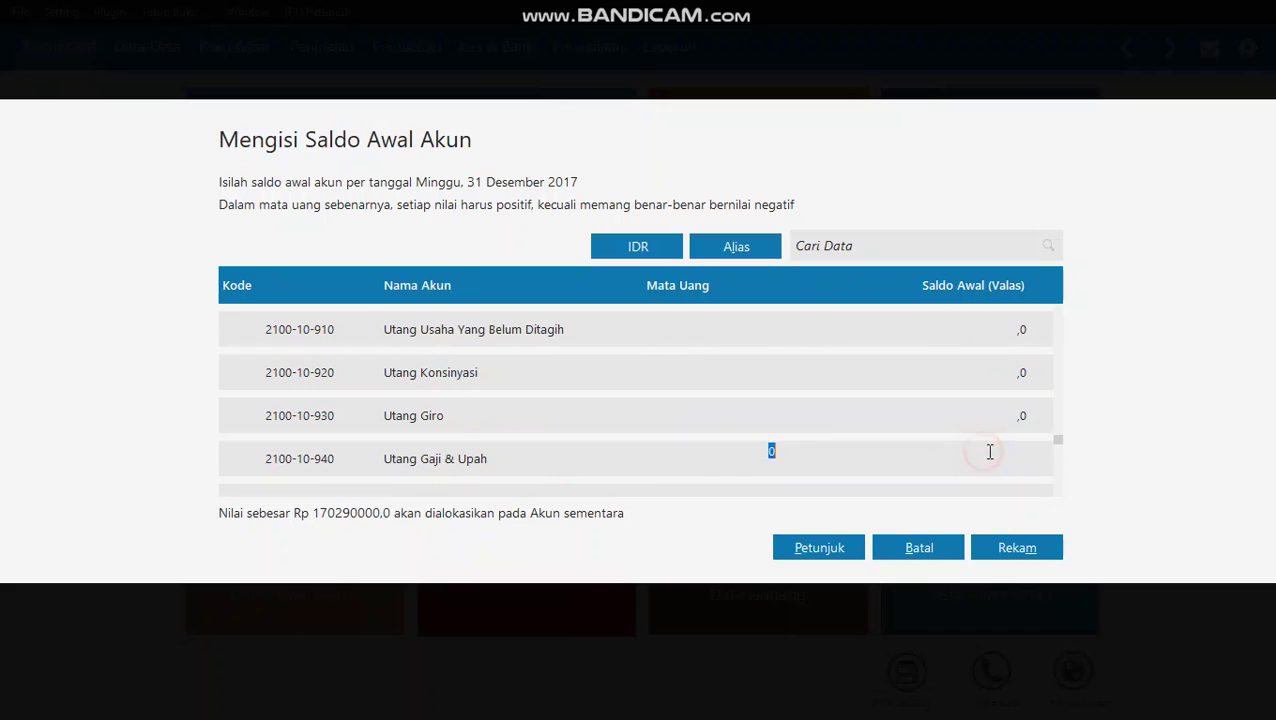
pyautogui.write('2115000')
pyautogui.press('Return')
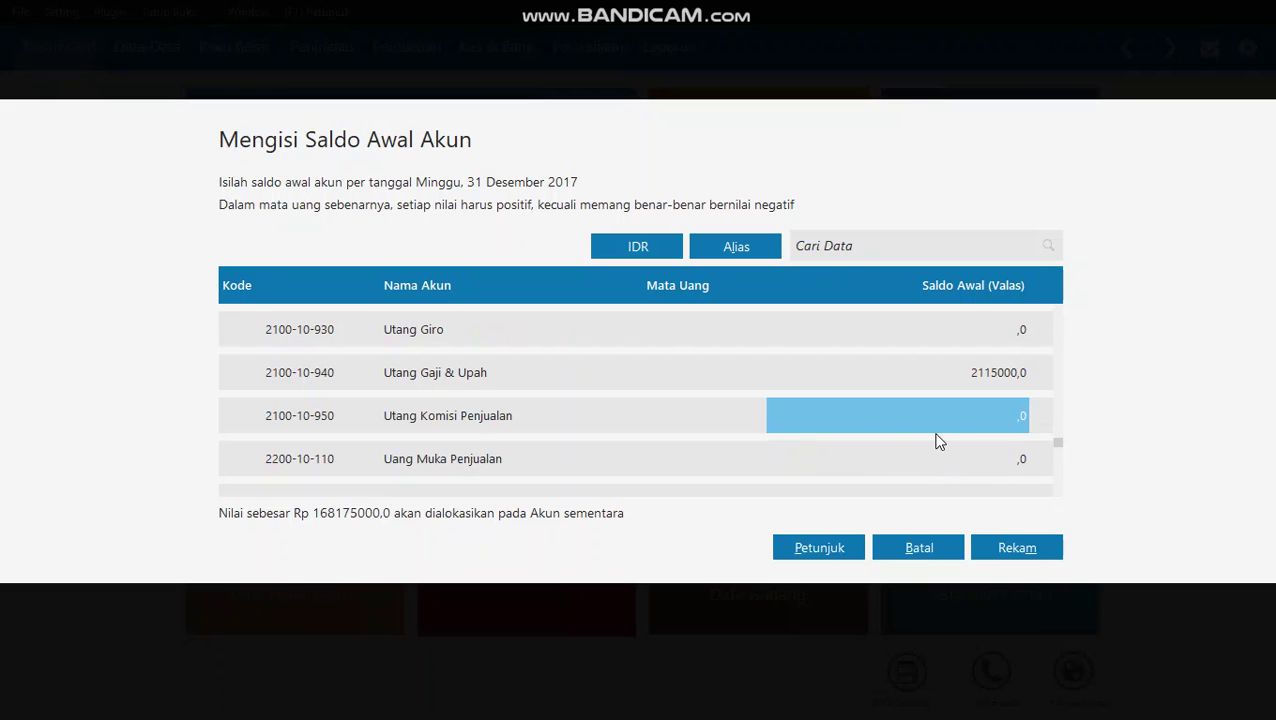
pyautogui.press('Return')
# - Set the Utang Bank opening balance to 81,375,000 and verify it
pyautogui.press('Up')
pyautogui.press('Up')
pyautogui.press('Up')
pyautogui.press('Up')
pyautogui.press('Up')
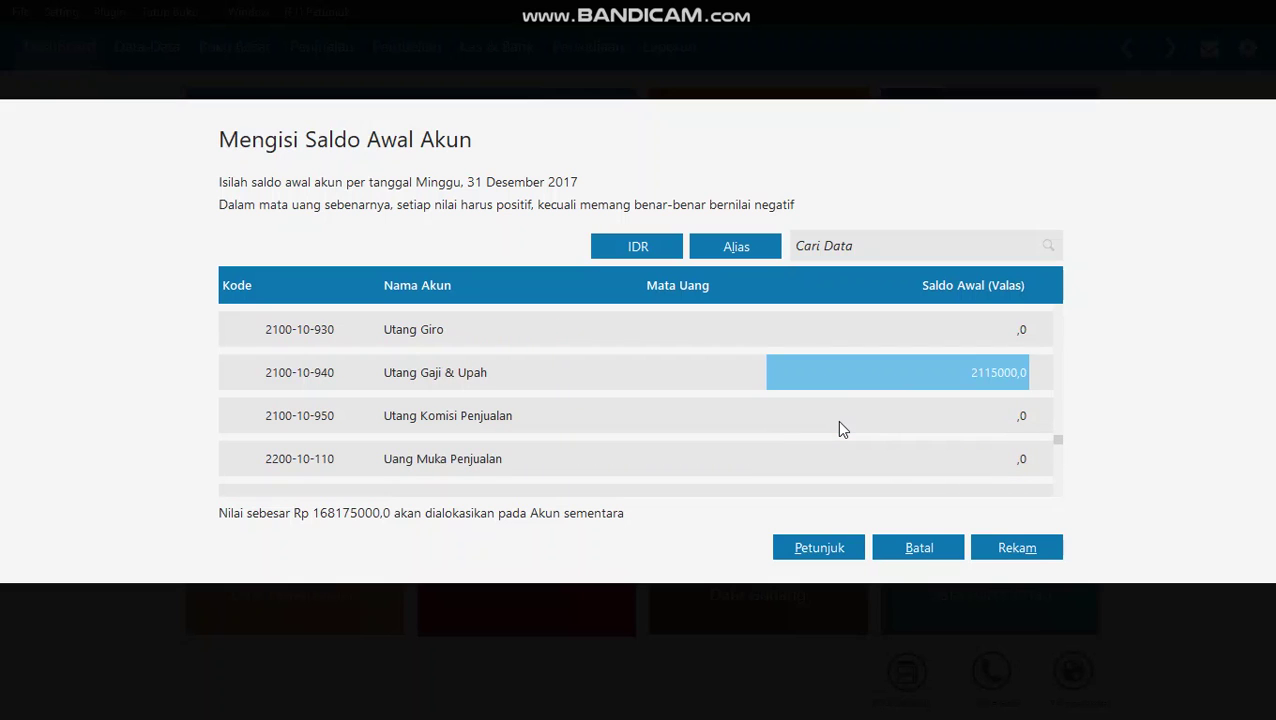
pyautogui.press('Down')
pyautogui.press('Down')
pyautogui.press('Down')
pyautogui.press('Down')
pyautogui.press('Down')
pyautogui.press('Down')
pyautogui.press('Down')
pyautogui.press('Down')
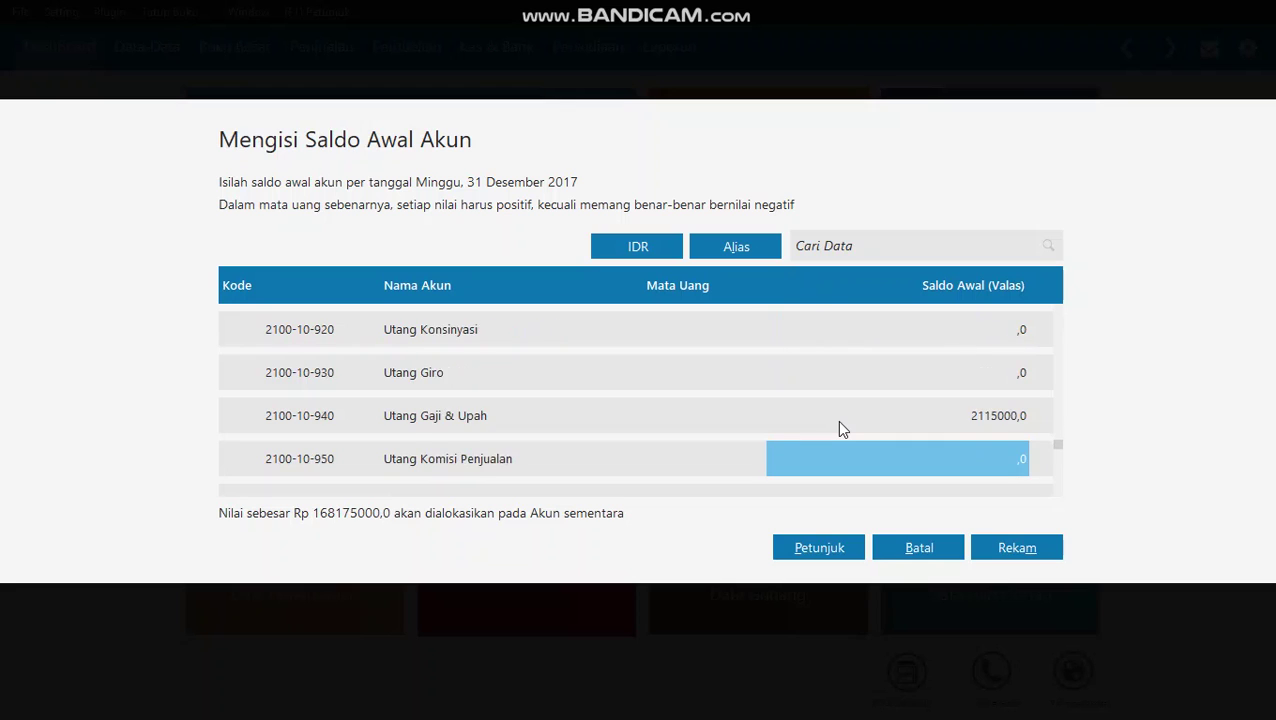
pyautogui.press('Down')
pyautogui.press('Down')
pyautogui.press('Down')
pyautogui.press('Down')
pyautogui.press('Down')
pyautogui.press('Down')
pyautogui.press('Down')
pyautogui.press('Down')
pyautogui.press('Down')
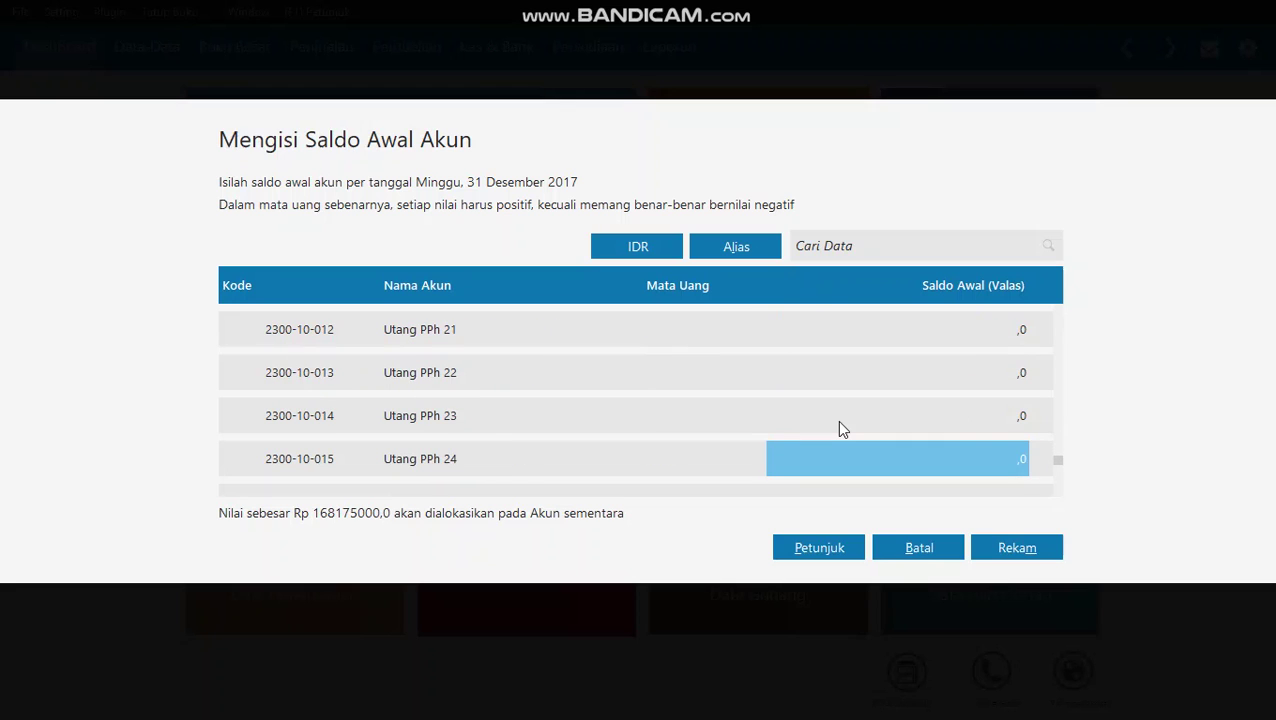
pyautogui.click(930, 385)
pyautogui.click(988, 376)
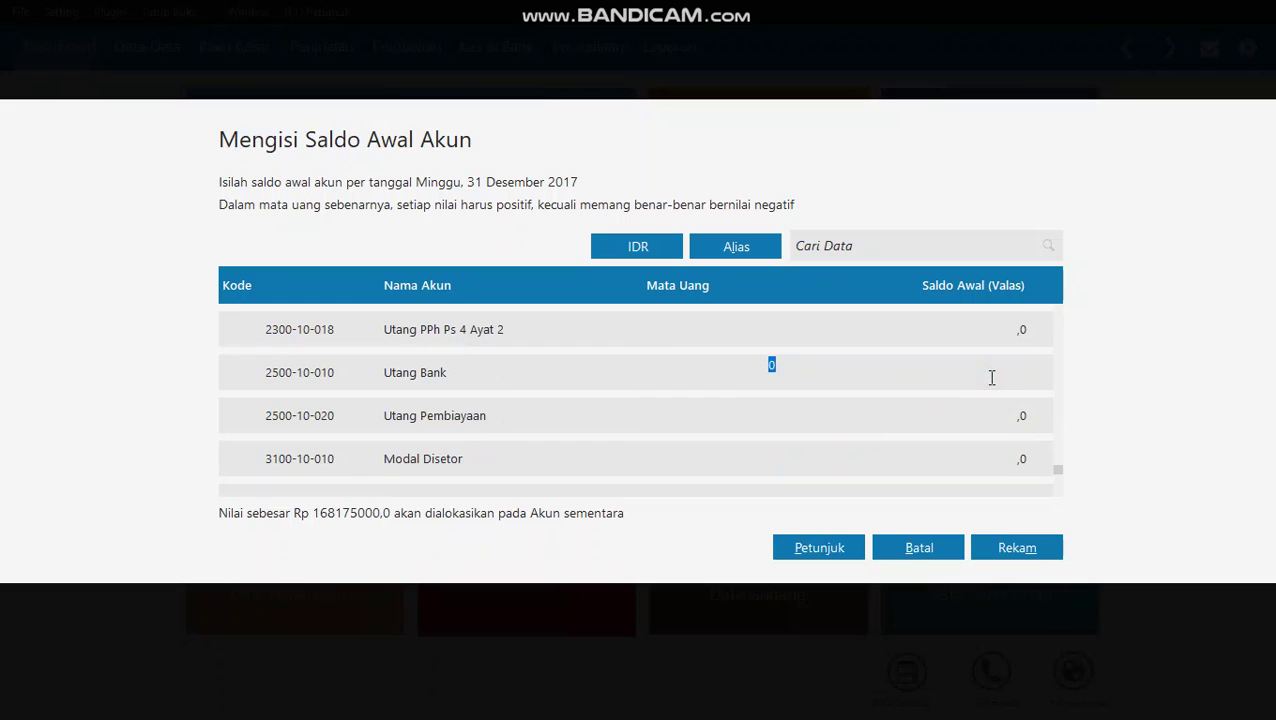
pyautogui.write('81375000')
pyautogui.click(972, 428)
pyautogui.click(981, 383)
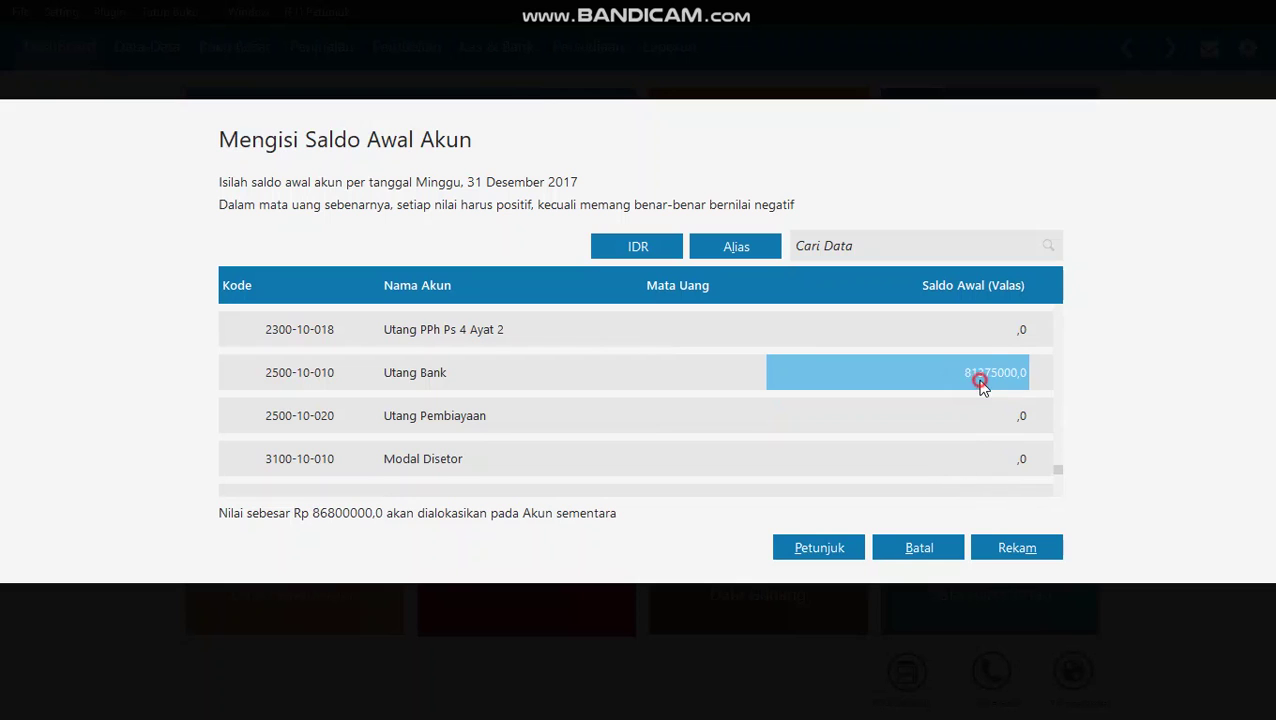
pyautogui.click(970, 376)
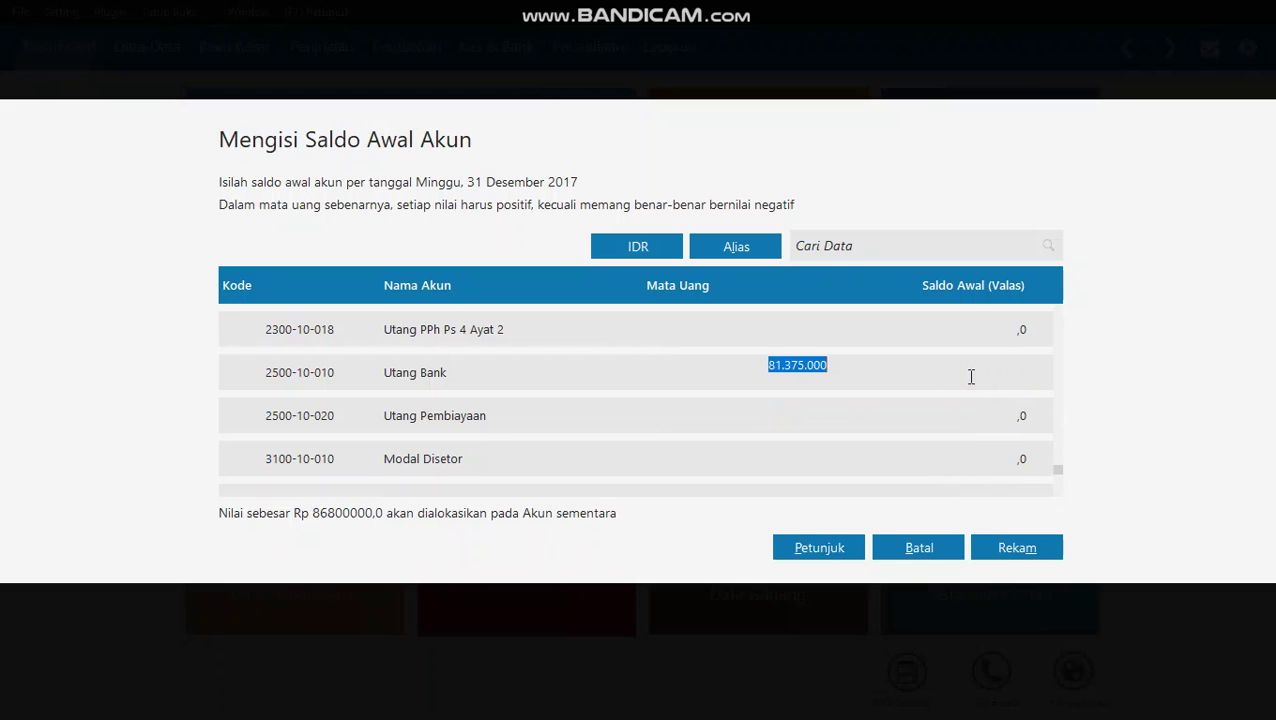
pyautogui.click(979, 416)
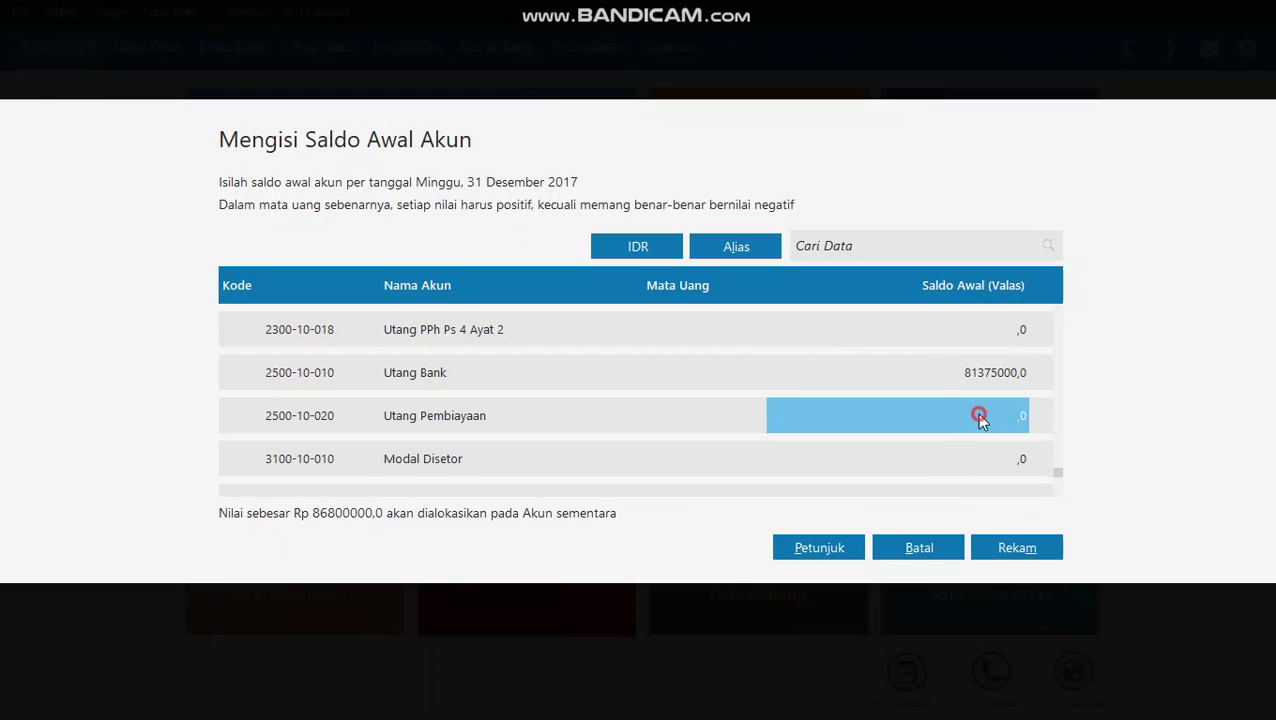
# - Enter 35,500,000 as the Saham Biasa opening balance
pyautogui.press('Down')
pyautogui.press('Down')
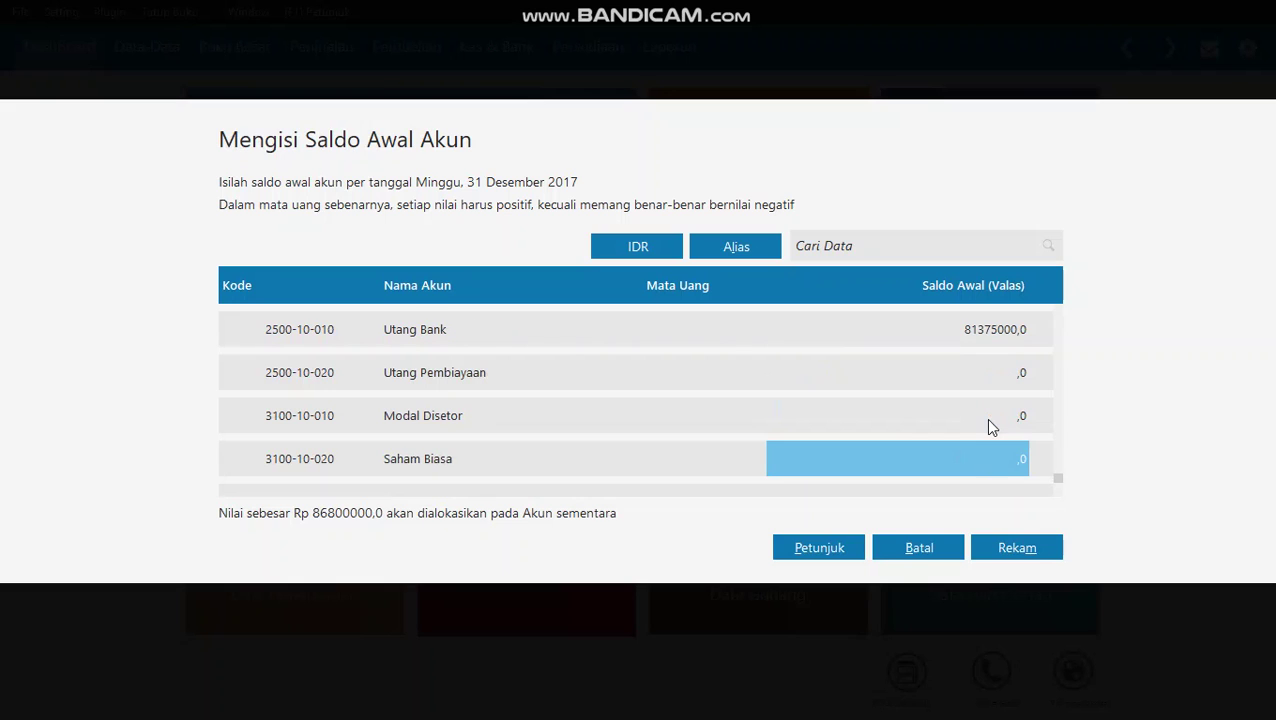
pyautogui.press('Down')
pyautogui.press('Down')
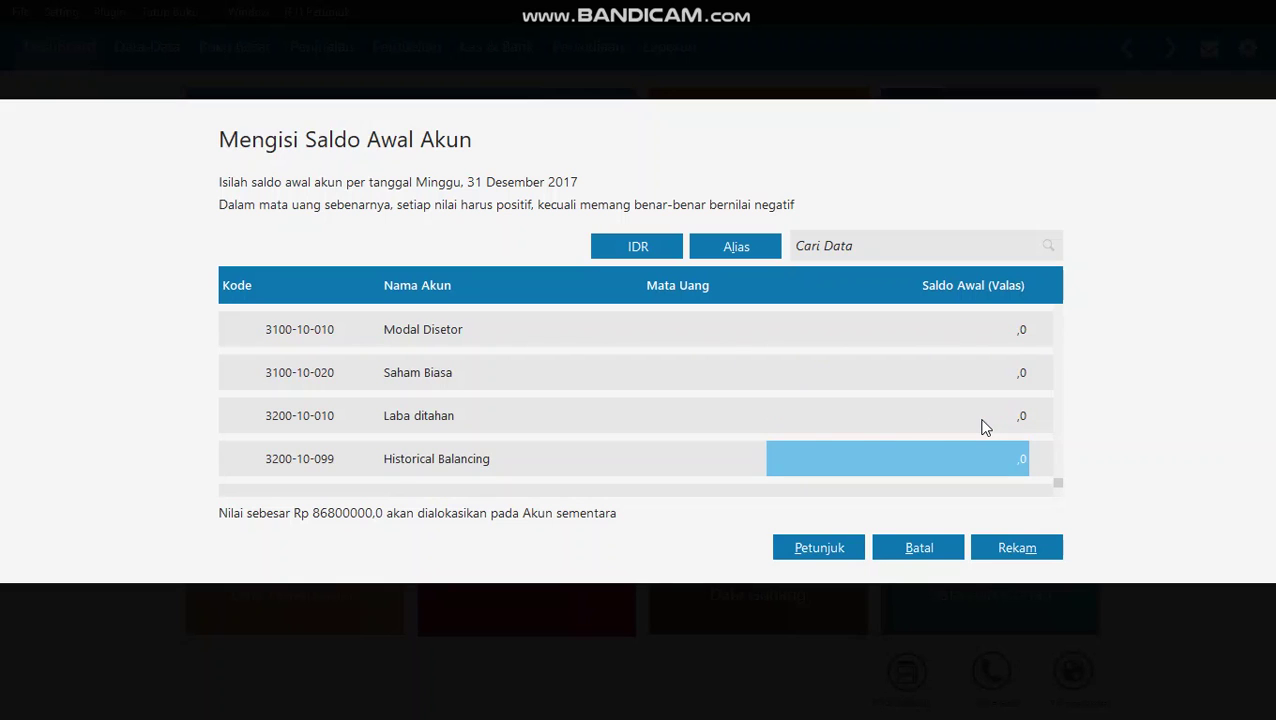
pyautogui.scroll(1, 550, 454)
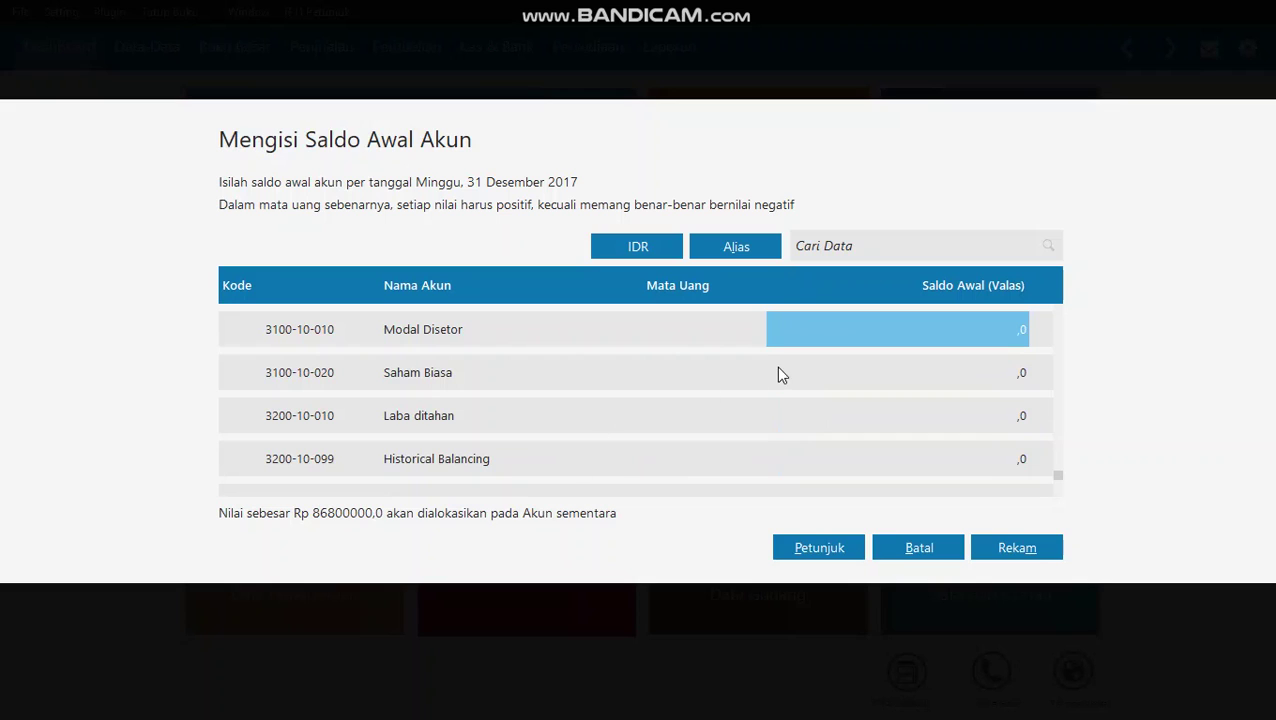
pyautogui.click(830, 366)
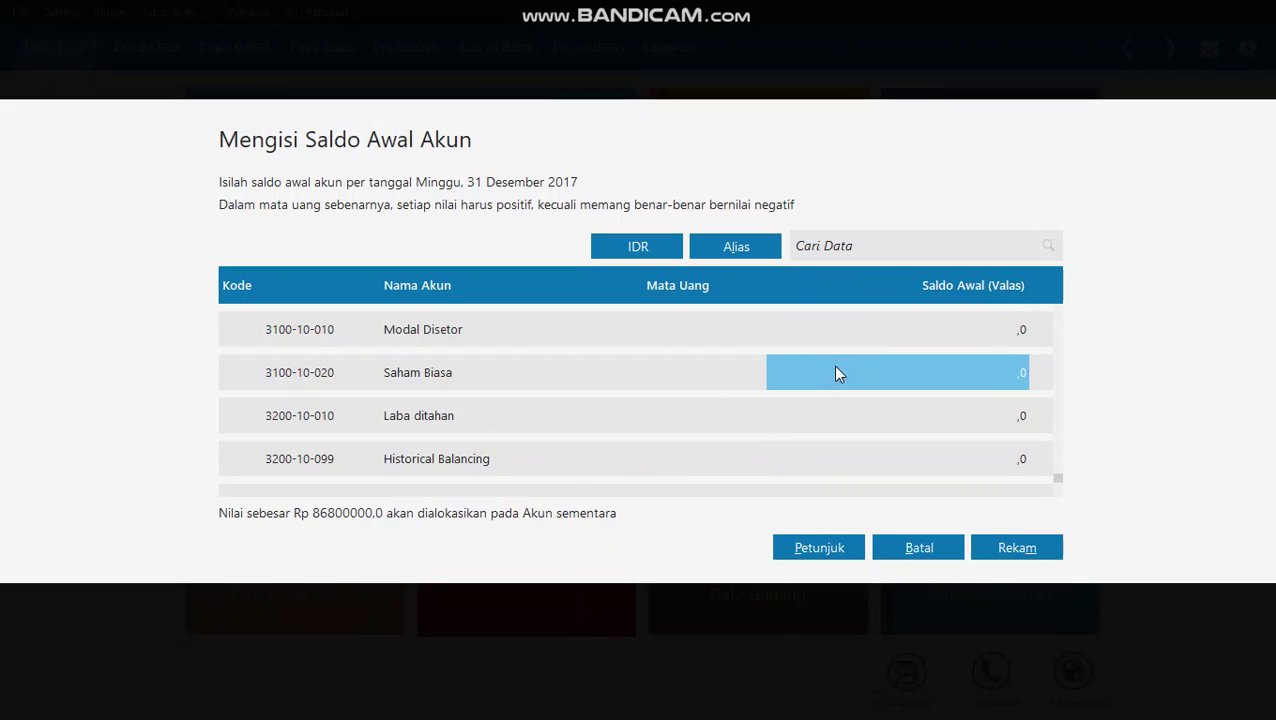
pyautogui.click(848, 366)
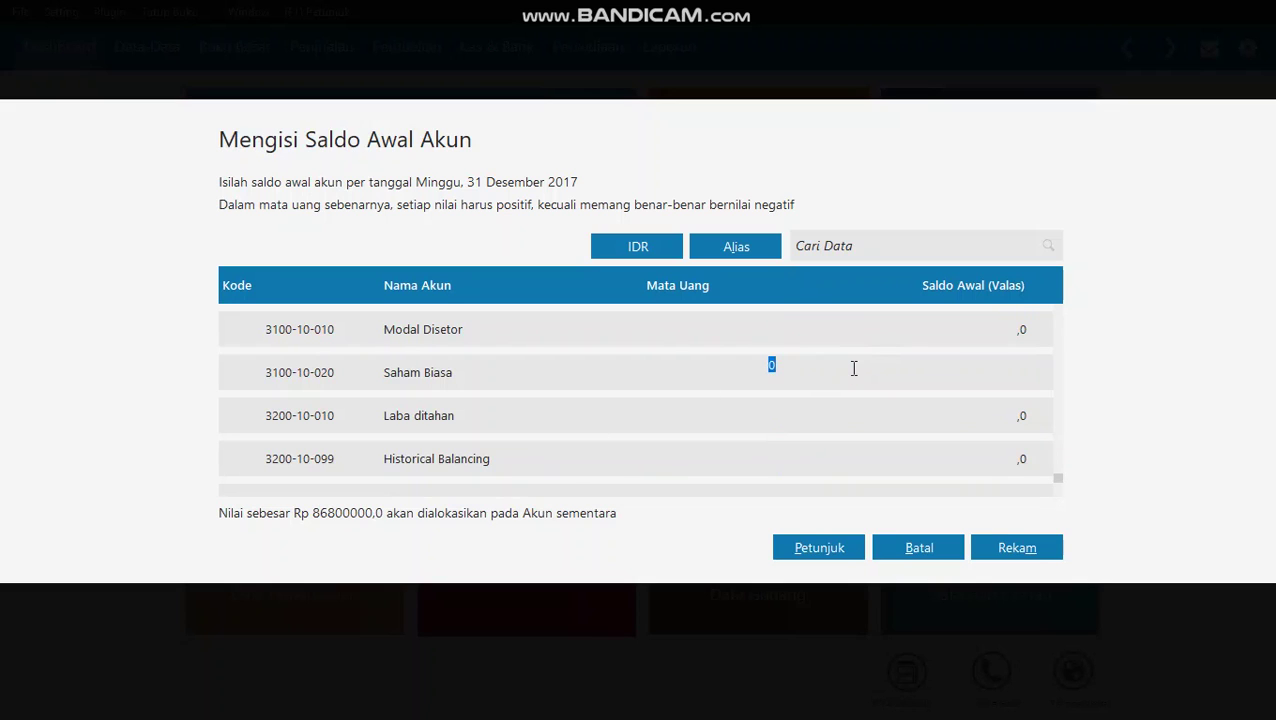
pyautogui.write('35500000')
pyautogui.press('Return')
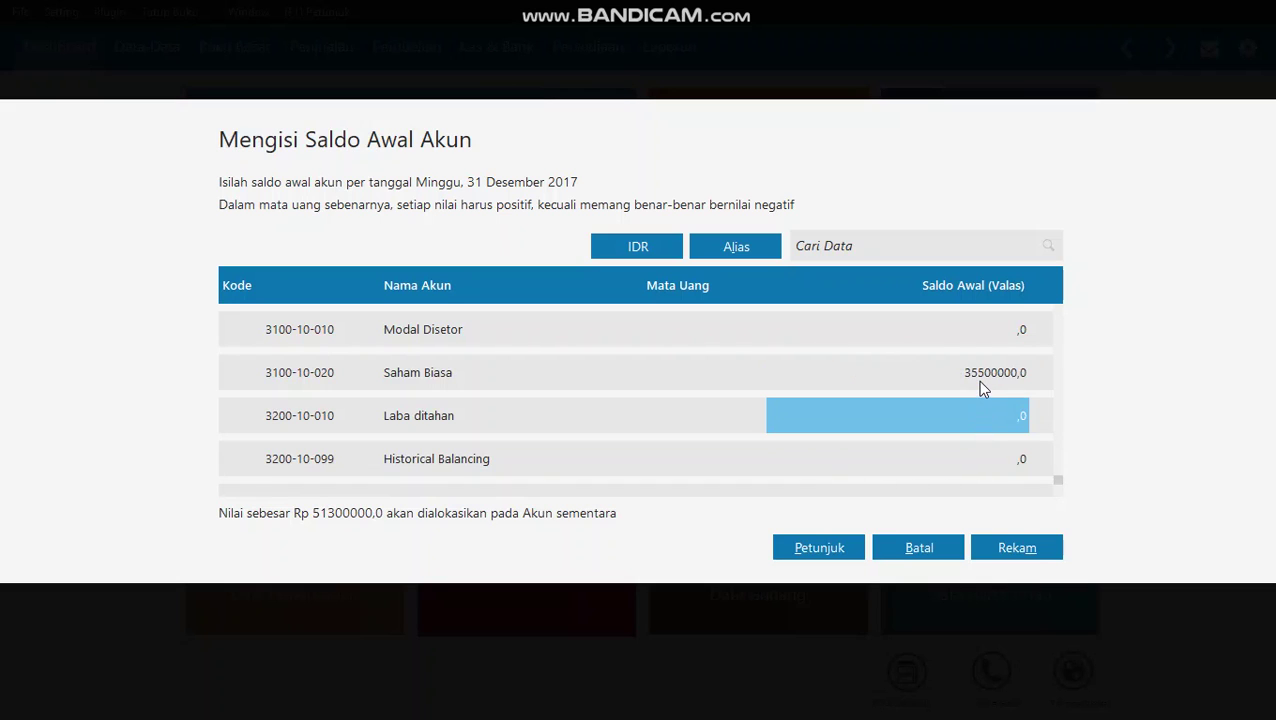
pyautogui.press('Down')
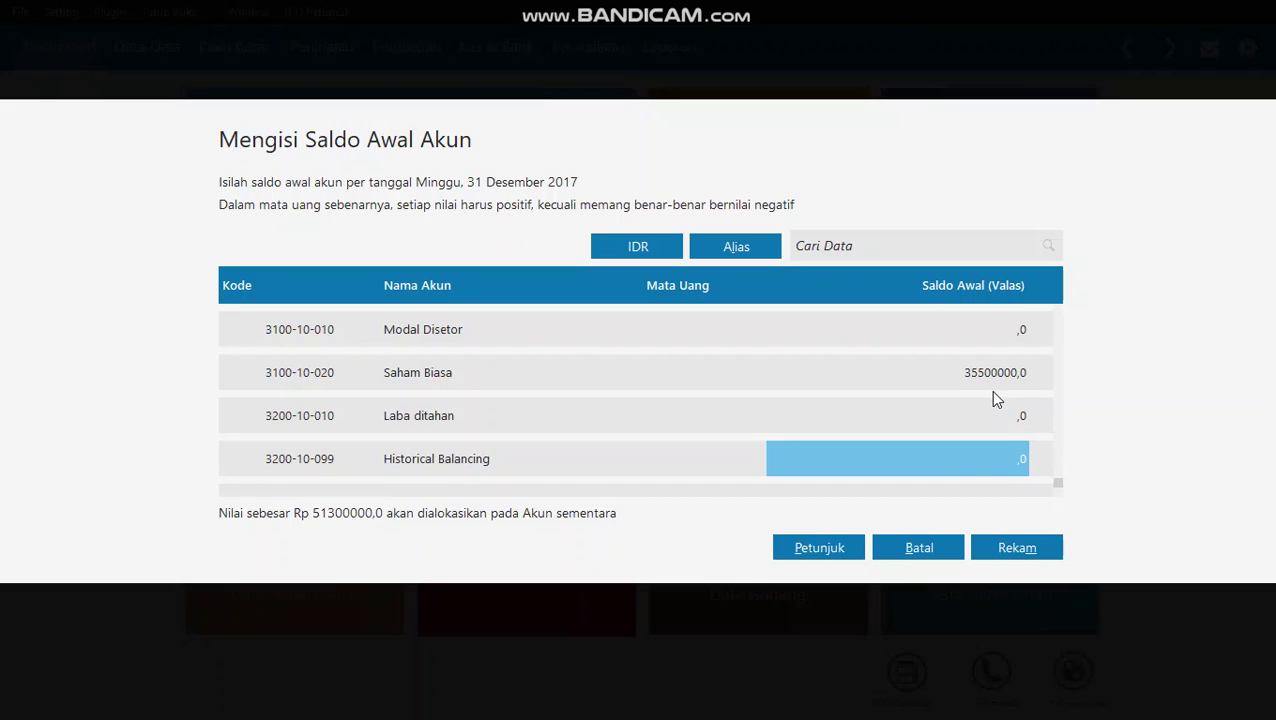
# - Give Laba ditahan an opening balance of 26,300,000, then return to Historical Balancing
pyautogui.click(945, 421)
pyautogui.click(986, 414)
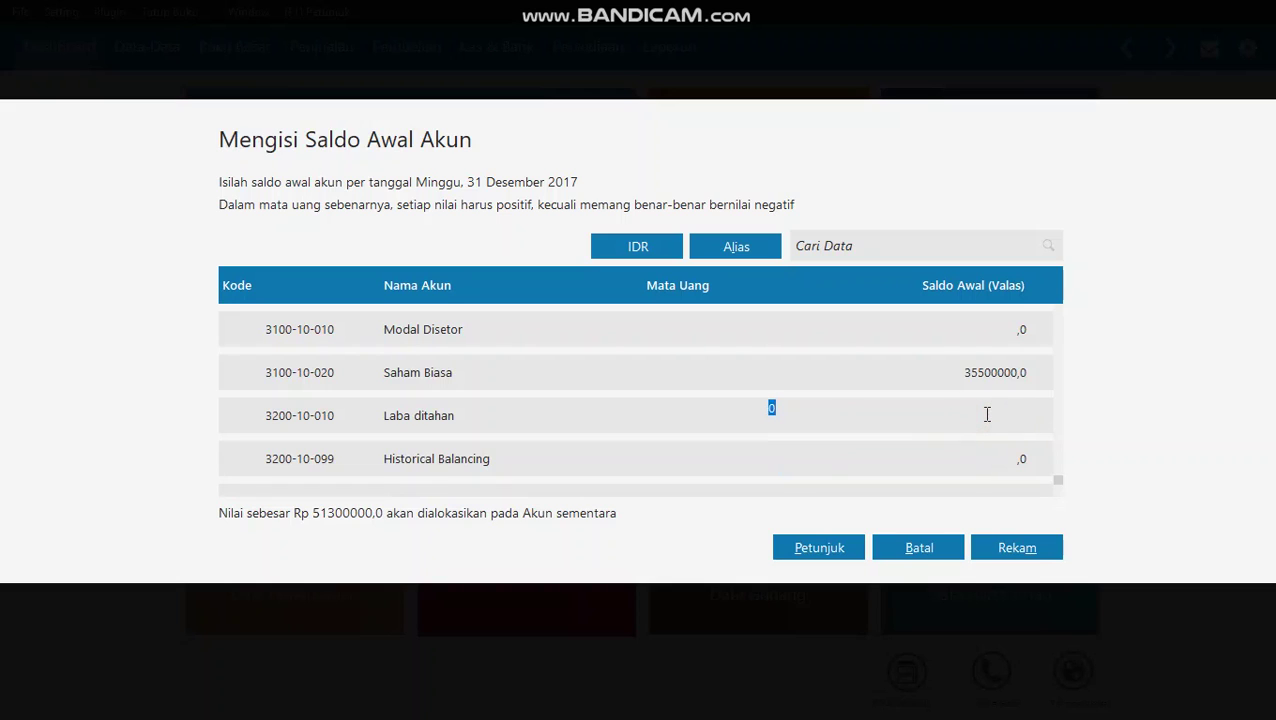
pyautogui.write('26300000')
pyautogui.click(985, 470)
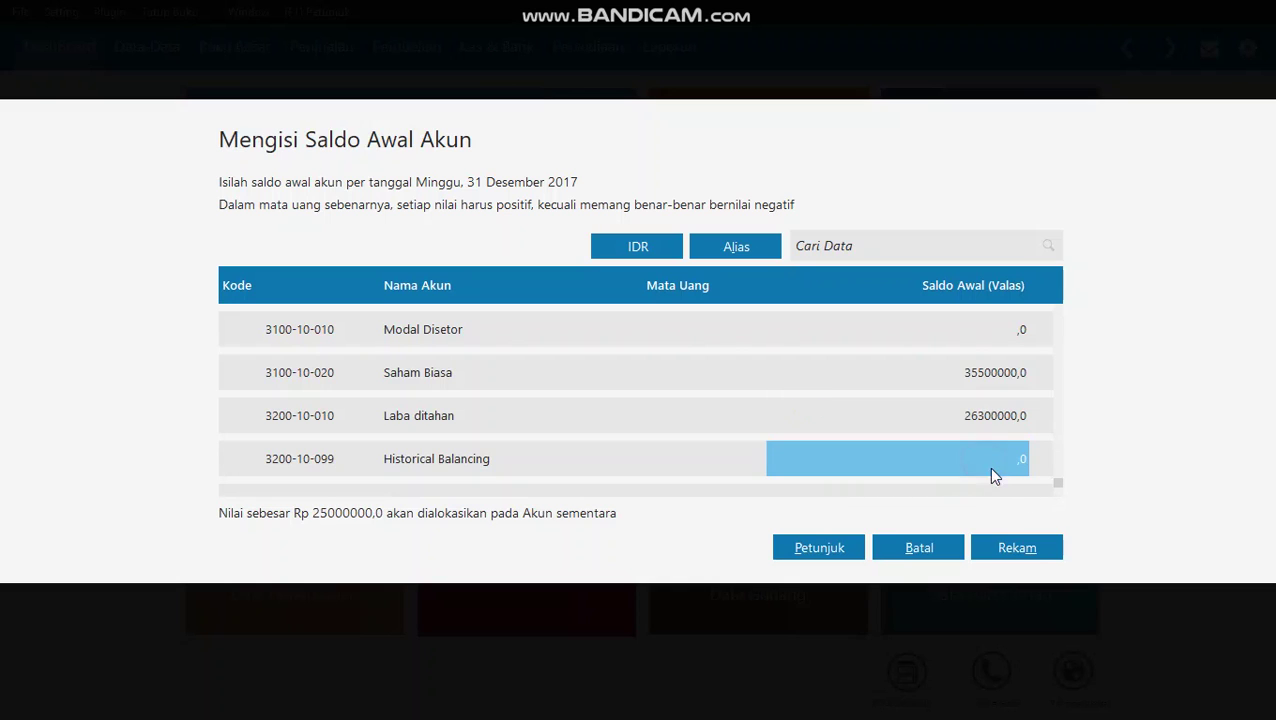
pyautogui.click(970, 432)
pyautogui.click(972, 455)
pyautogui.click(908, 474)
# - Check the Kas and Bank opening balances
pyautogui.scroll(15, 557, 474)
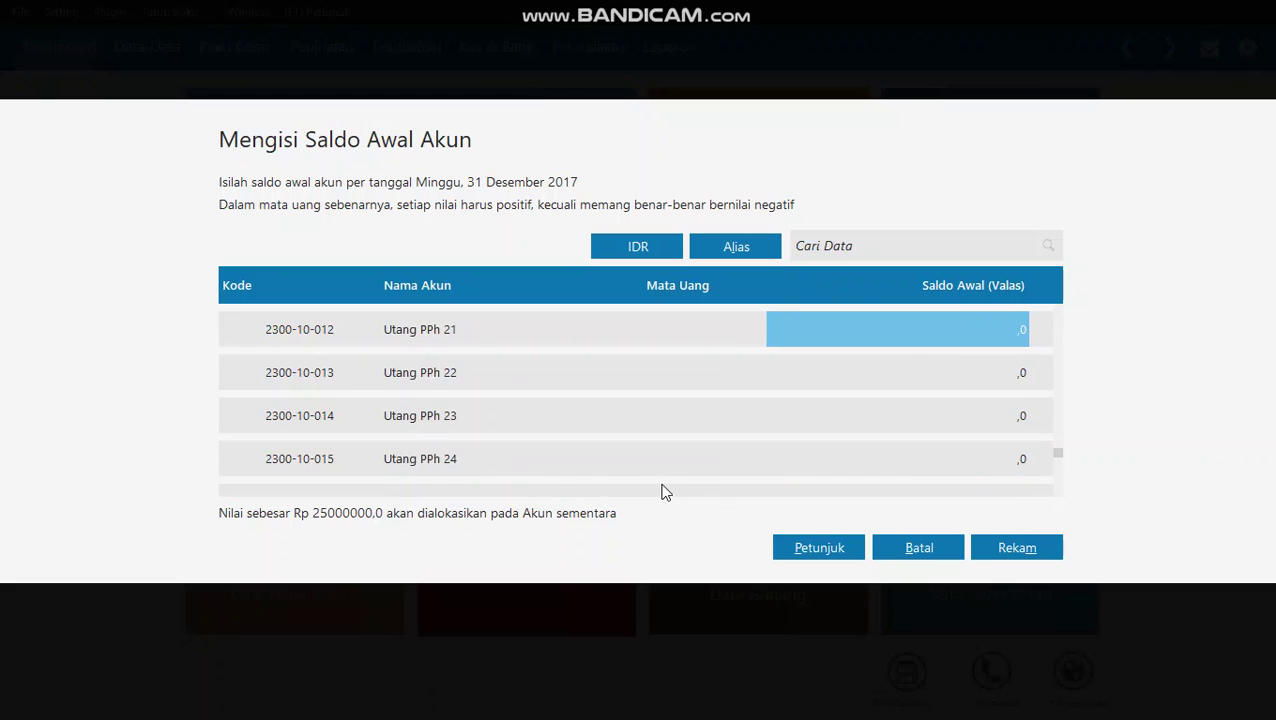
pyautogui.scroll(15, 816, 461)
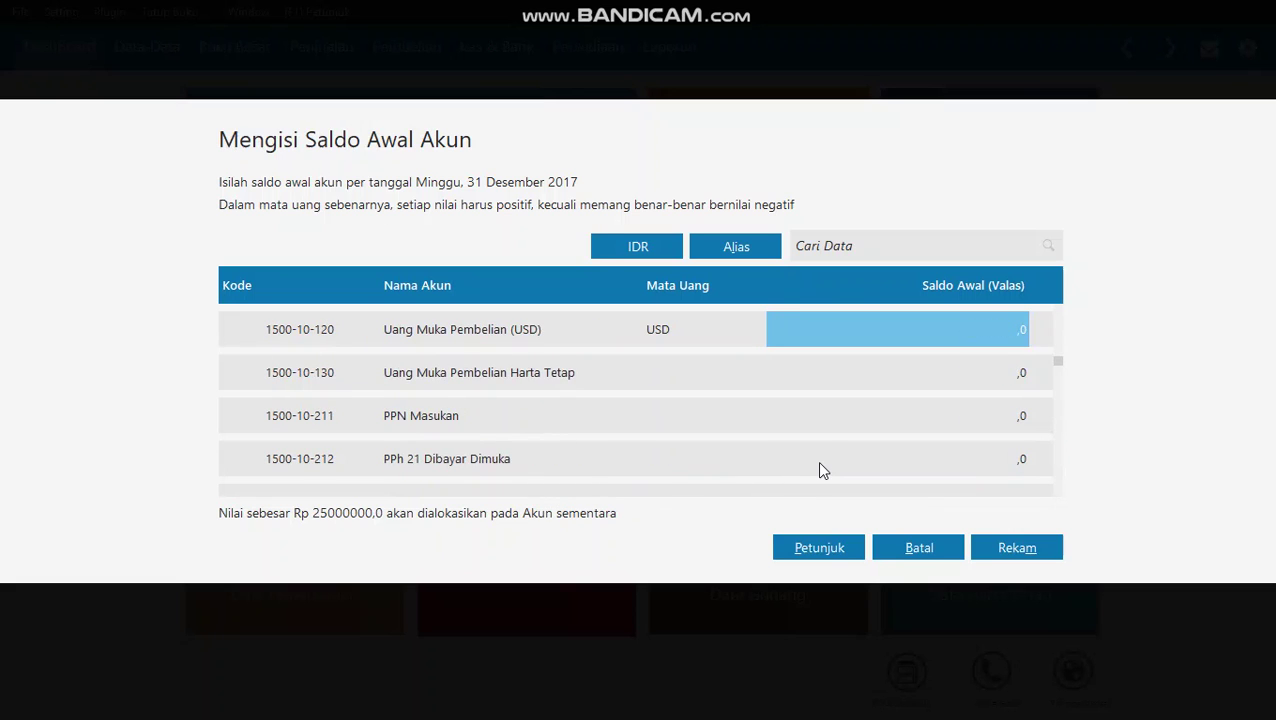
pyautogui.click(906, 373)
pyautogui.click(920, 371)
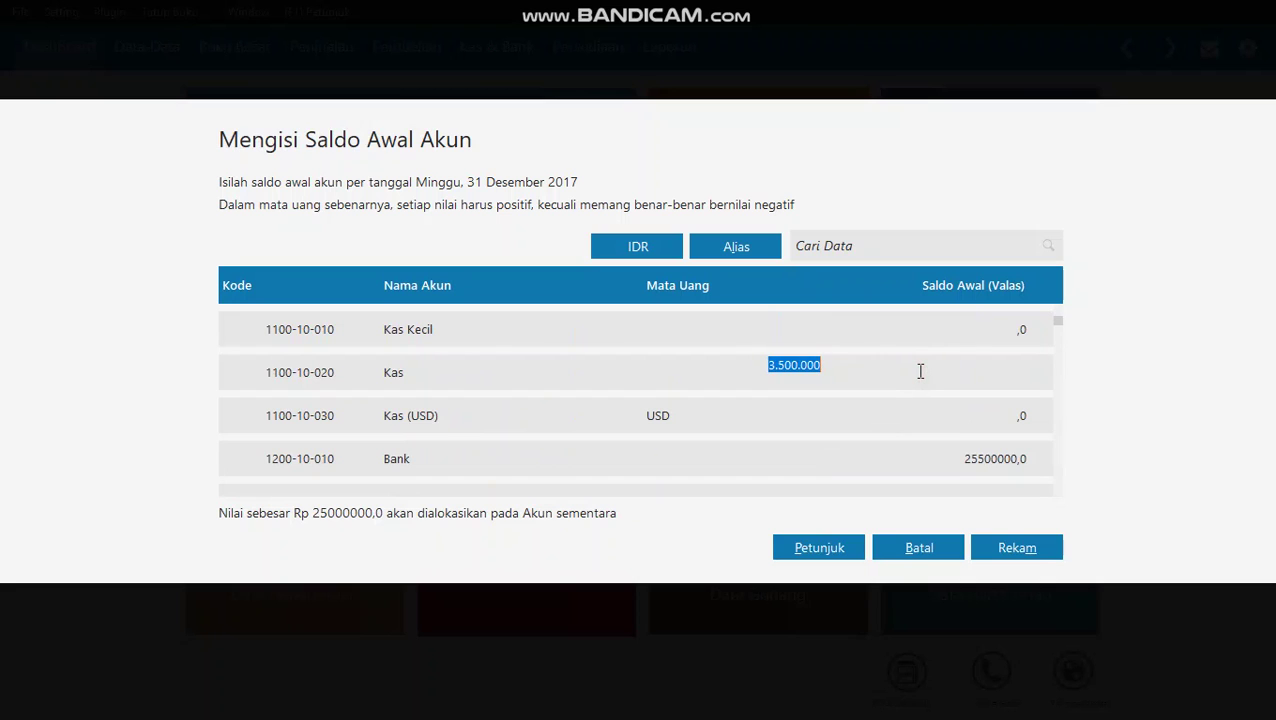
pyautogui.press('Return')
pyautogui.click(978, 450)
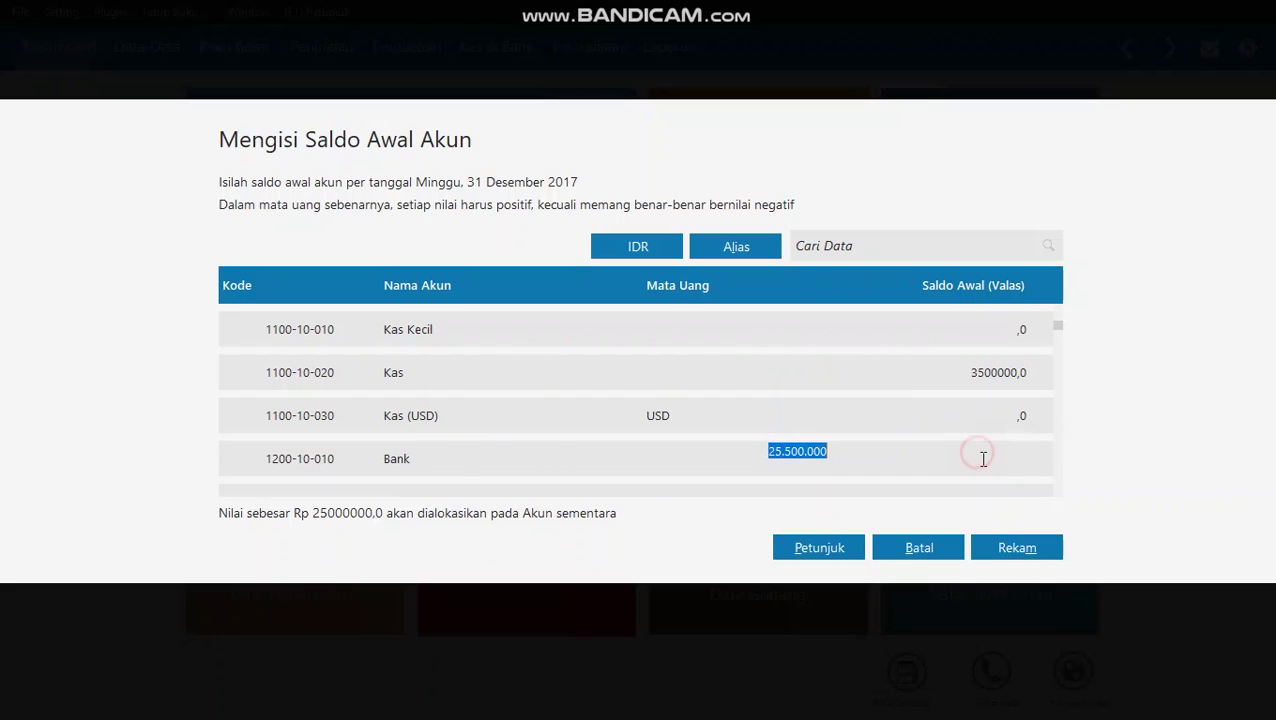
pyautogui.scroll(-10, 978, 450)
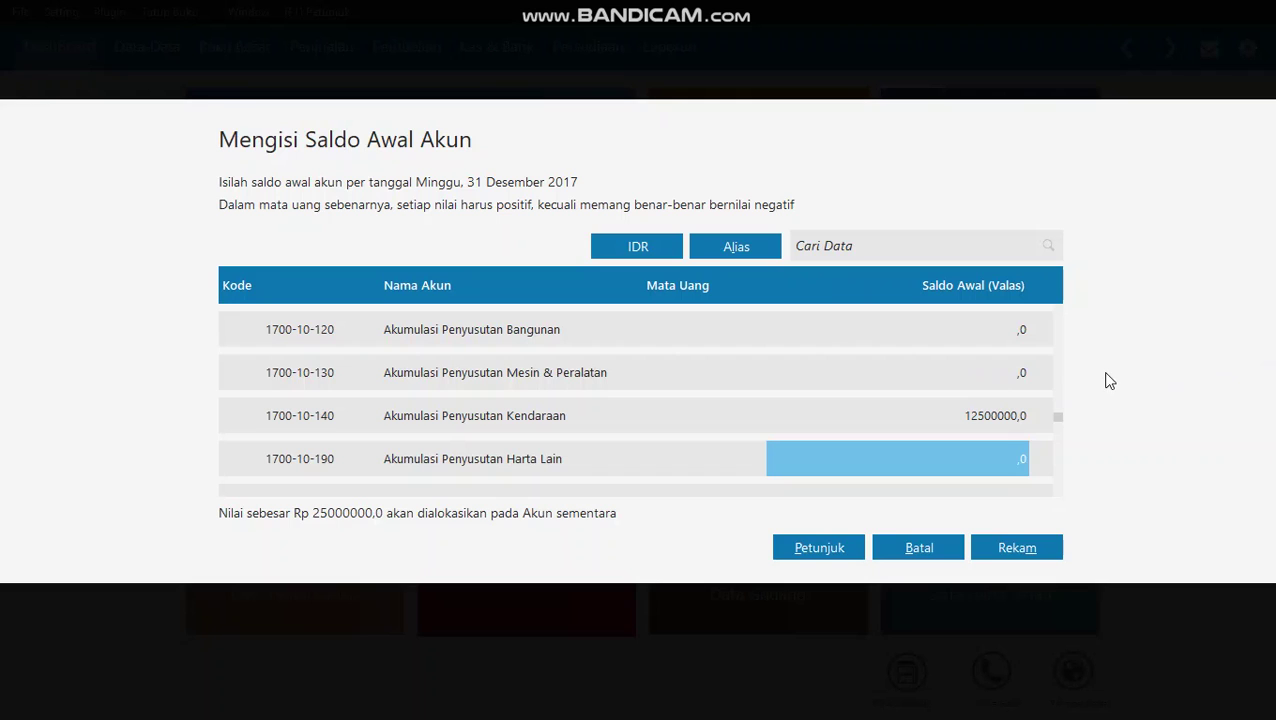
# - Make Akumulasi Penyusutan Kendaraan −12,500,000 and save all opening balances with Rekam
pyautogui.click(966, 427)
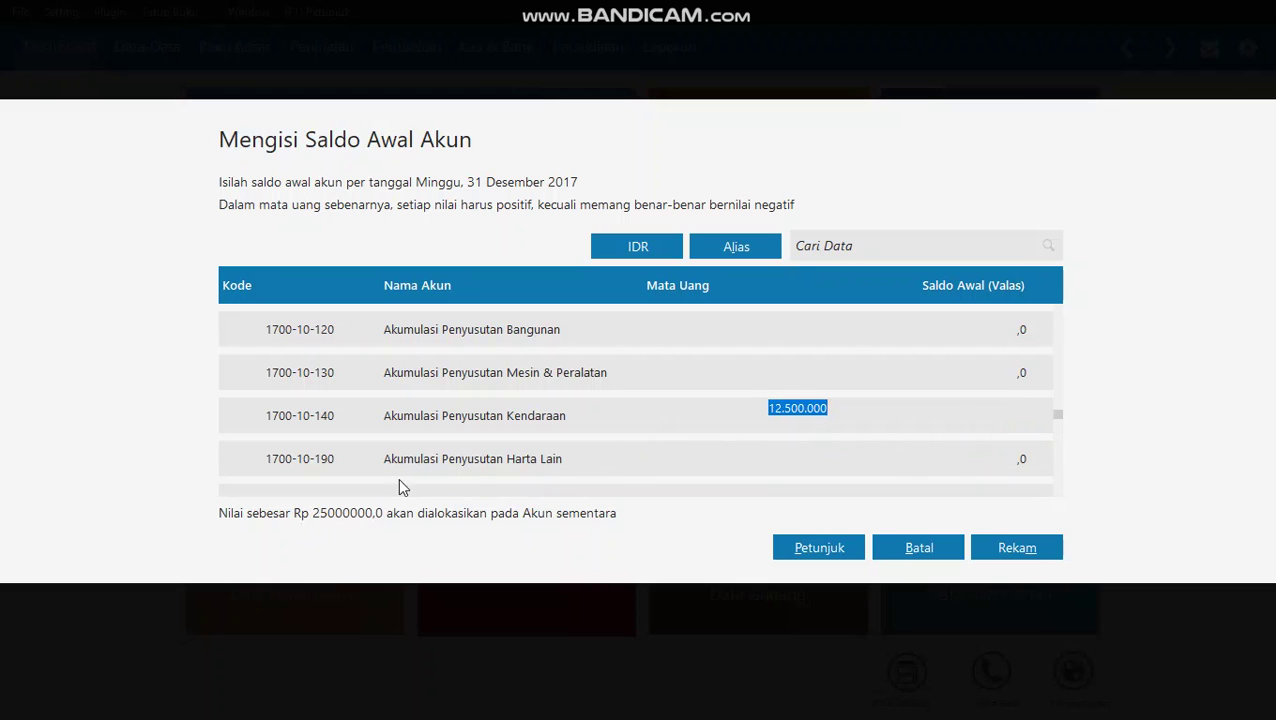
pyautogui.click(764, 411)
pyautogui.doubleClick(951, 417)
pyautogui.press('Home')
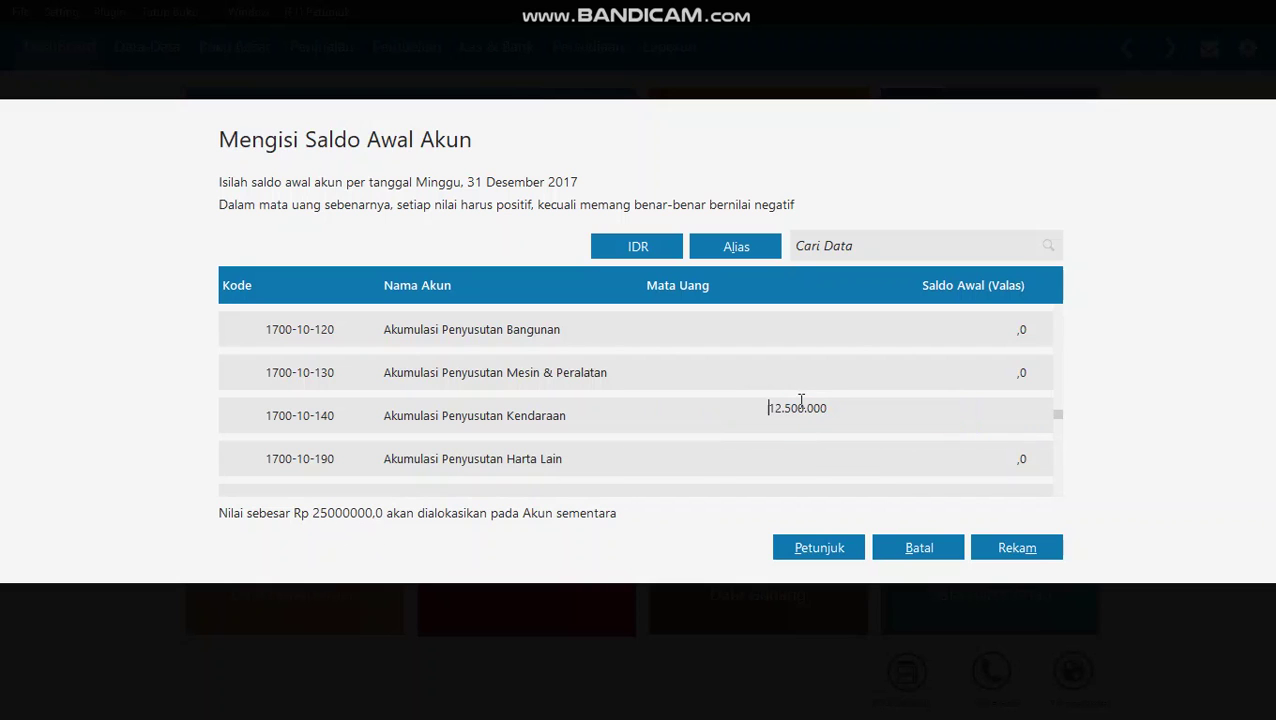
pyautogui.write('-')
pyautogui.click(957, 437)
pyautogui.click(958, 463)
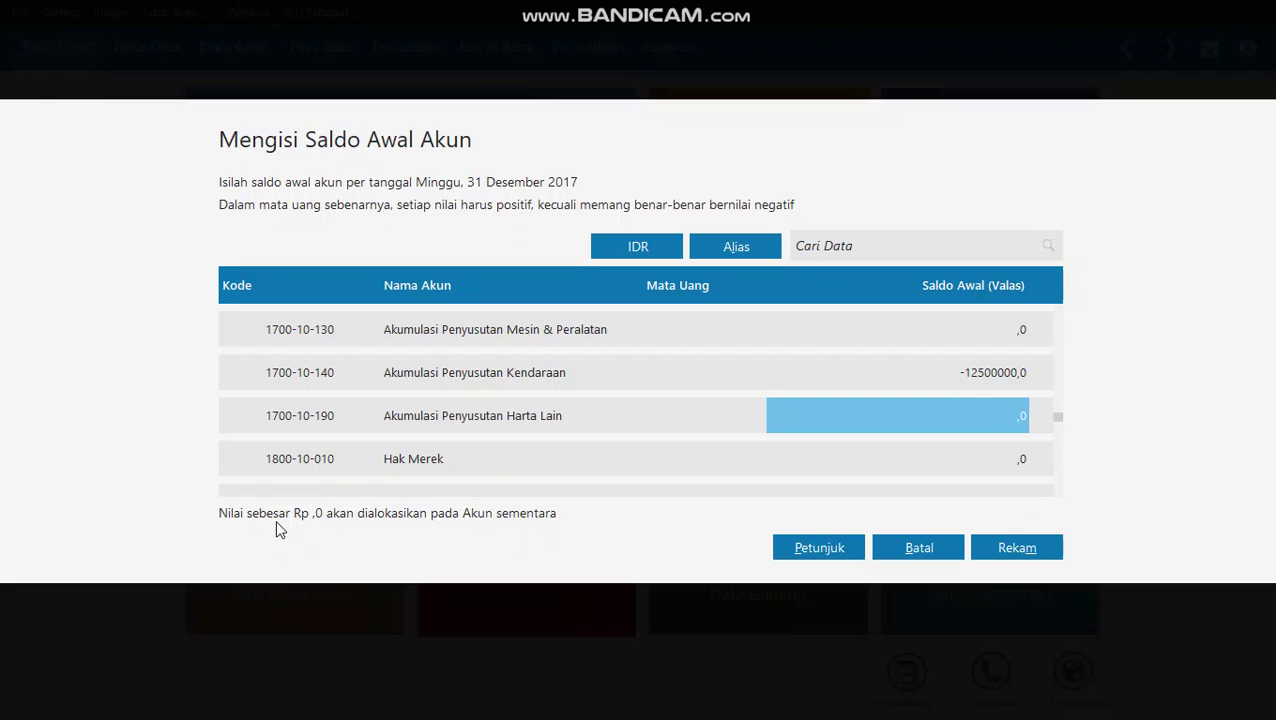
pyautogui.click(1056, 554)
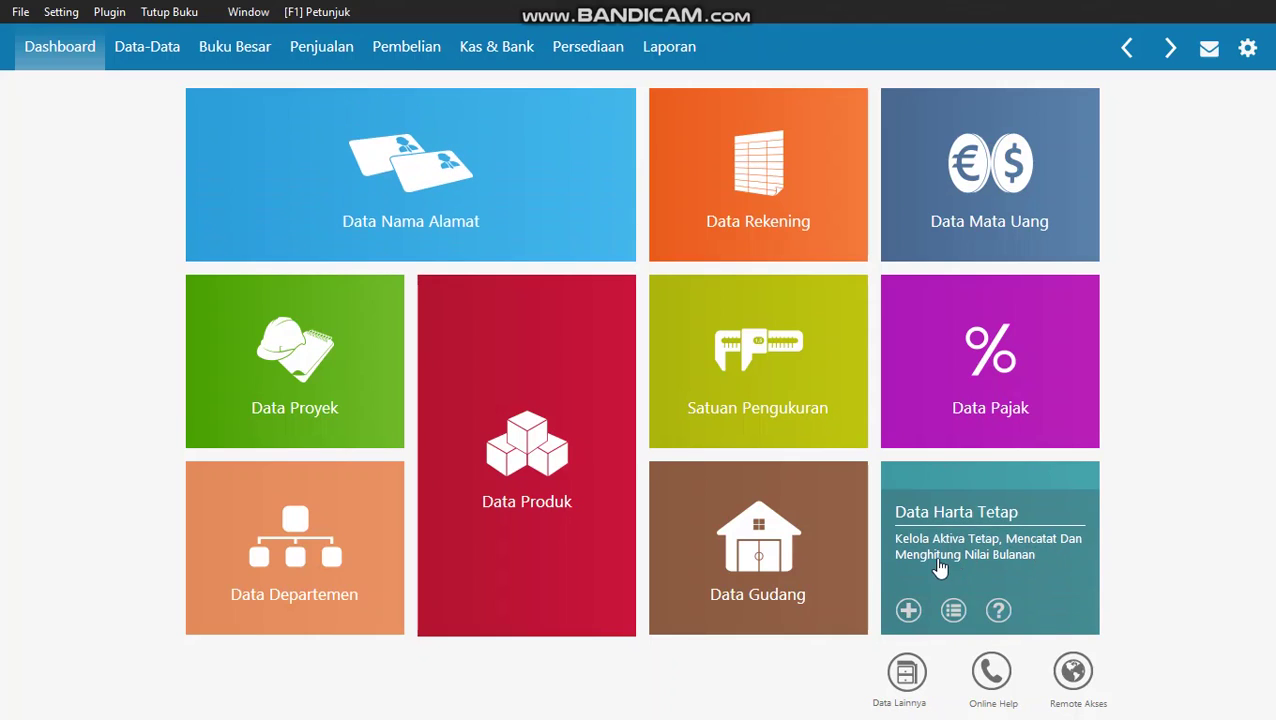
# - Bring the Zahir tutorial PDF back in Edge and scroll toward its final Terima Kasih page
pyautogui.press('super')
pyautogui.click(515, 708)
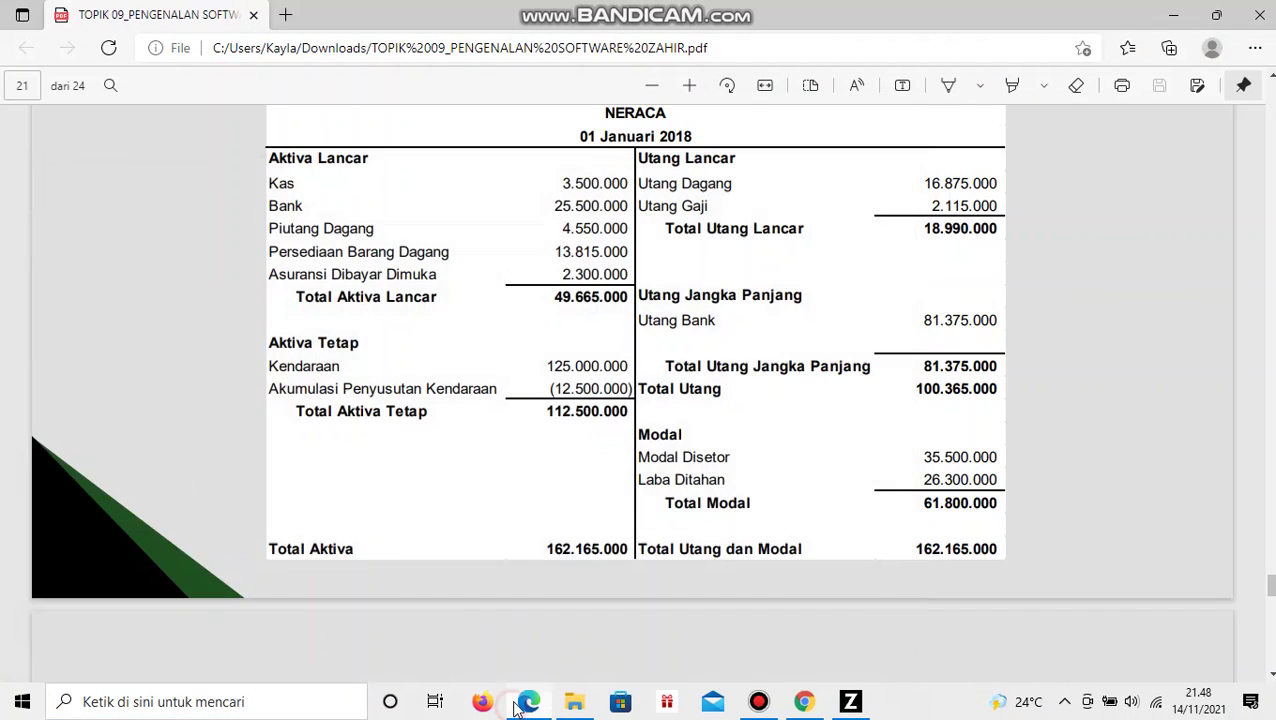
pyautogui.scroll(-10, 635, 347)
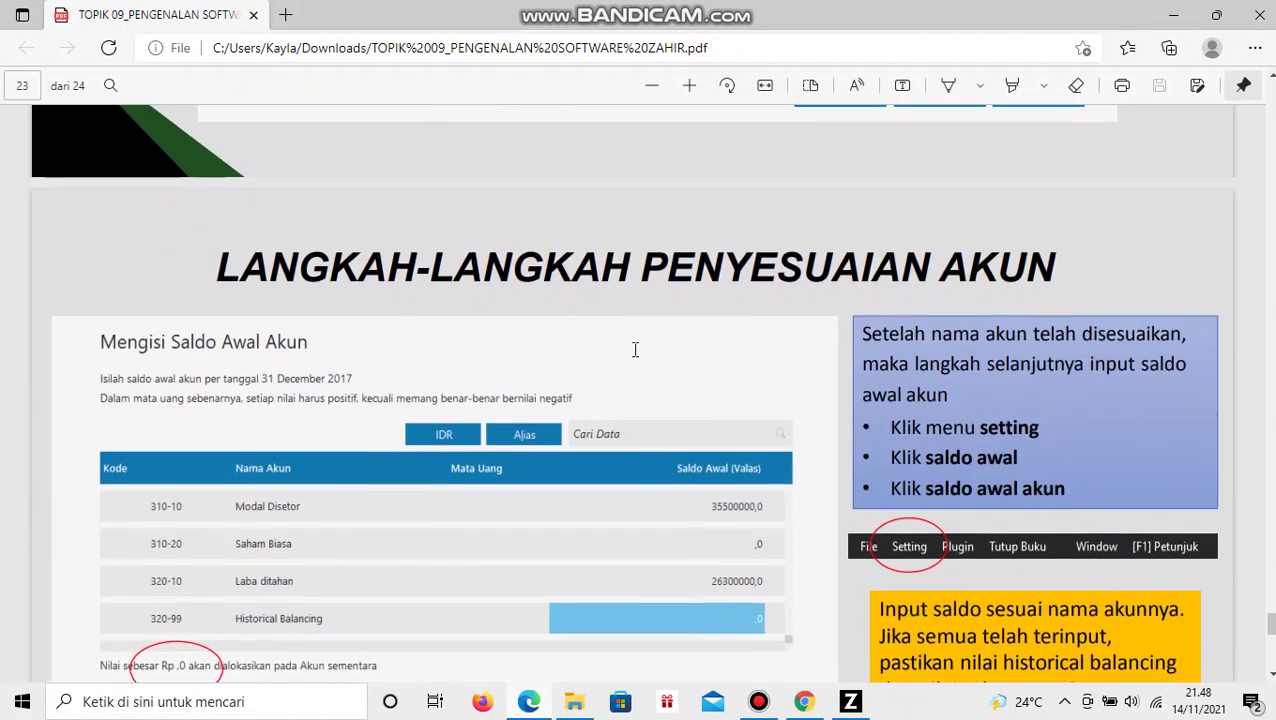
pyautogui.scroll(-8, 635, 349)
pyautogui.scroll(2, 559, 232)
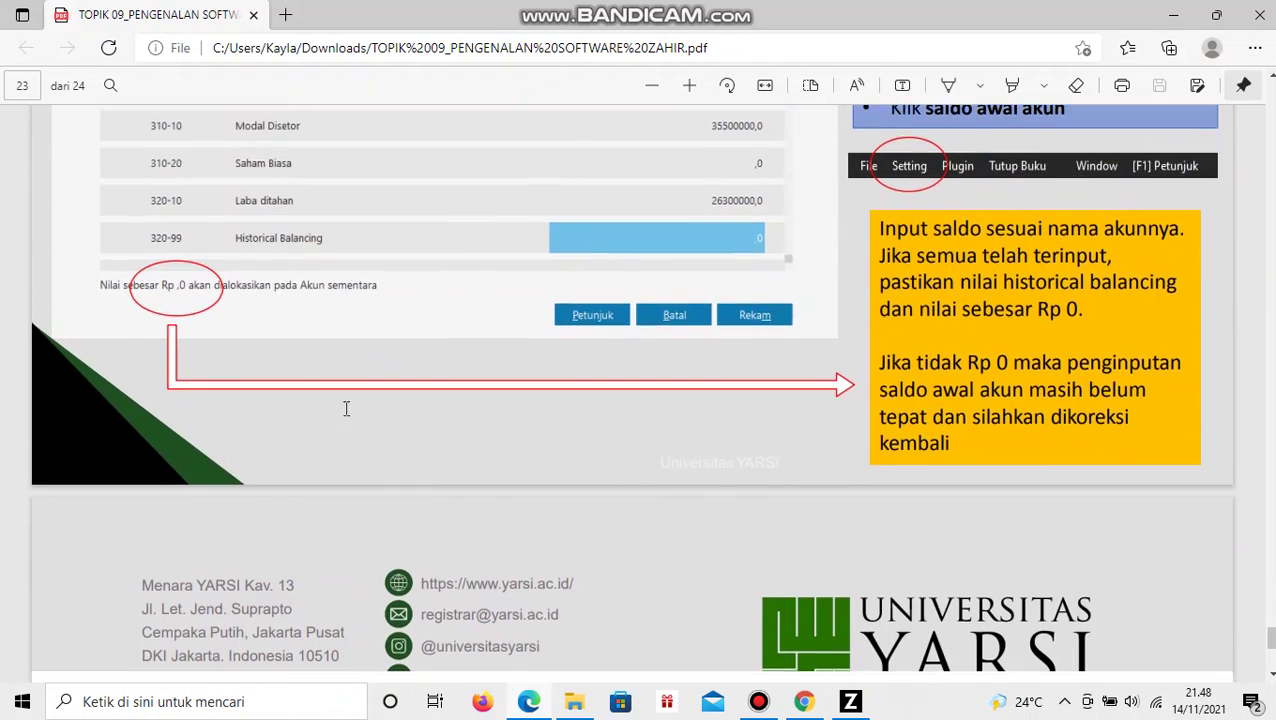
pyautogui.scroll(-5, 400, 416)
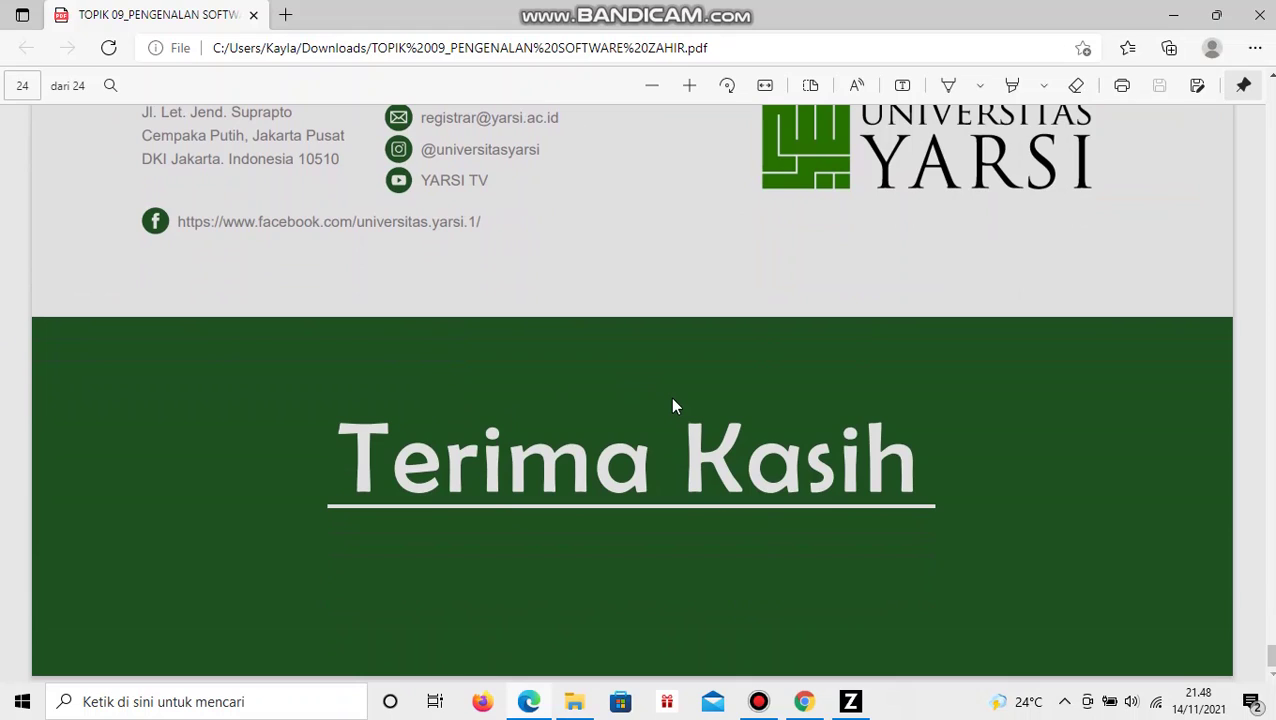